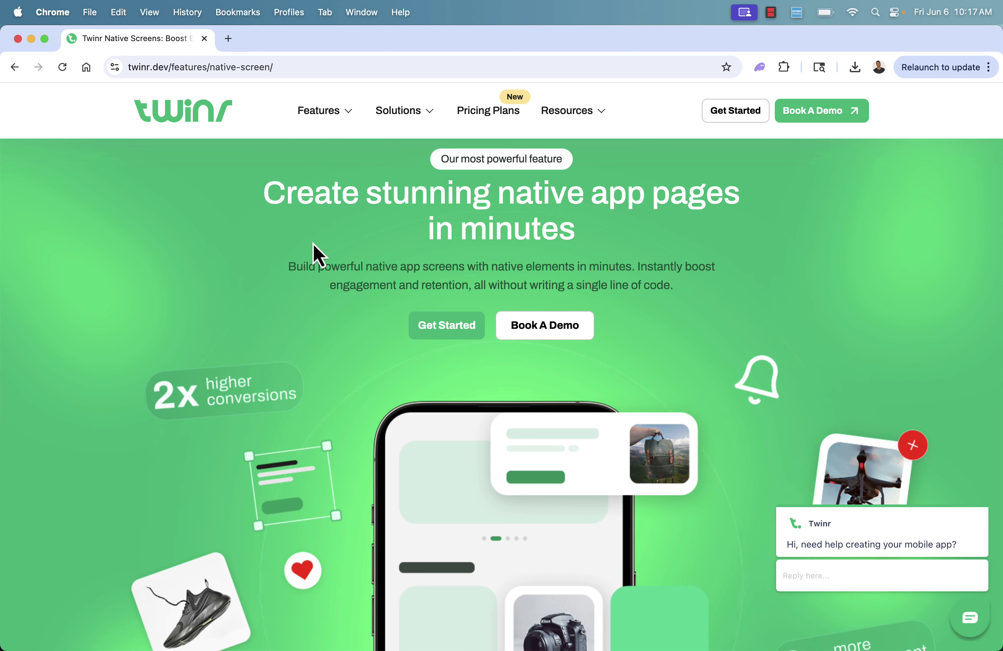
# - Read the headline and introduction of Twinr's native screen builder page, including the video of adding a new screen
pyautogui.scroll(-1, 314, 244)
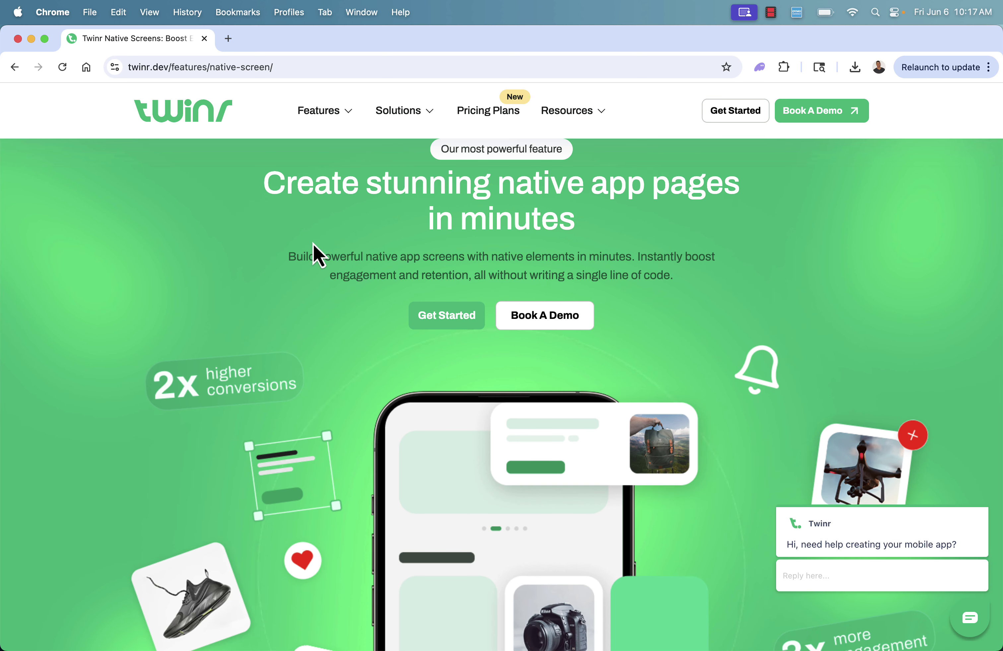
pyautogui.scroll(-2, 269, 249)
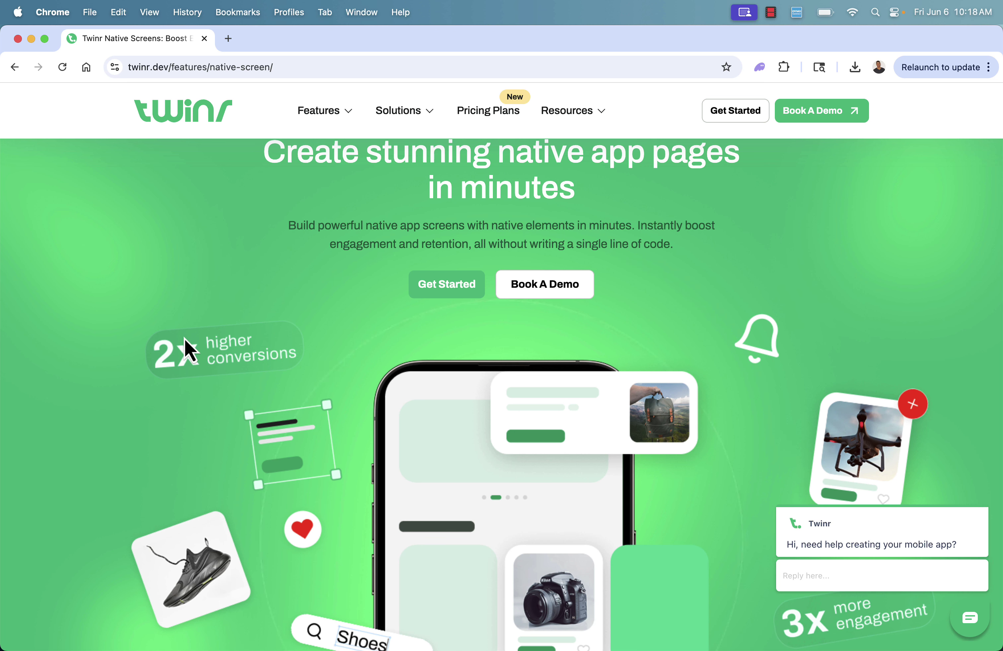
pyautogui.scroll(-5, 185, 341)
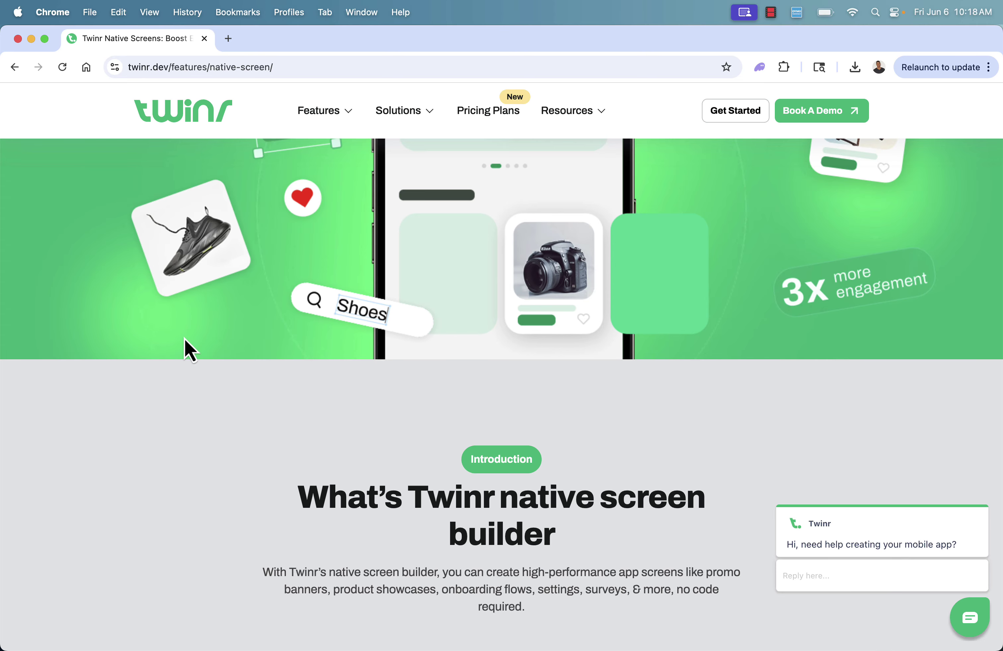
pyautogui.scroll(-5, 185, 341)
pyautogui.scroll(-3, 184, 339)
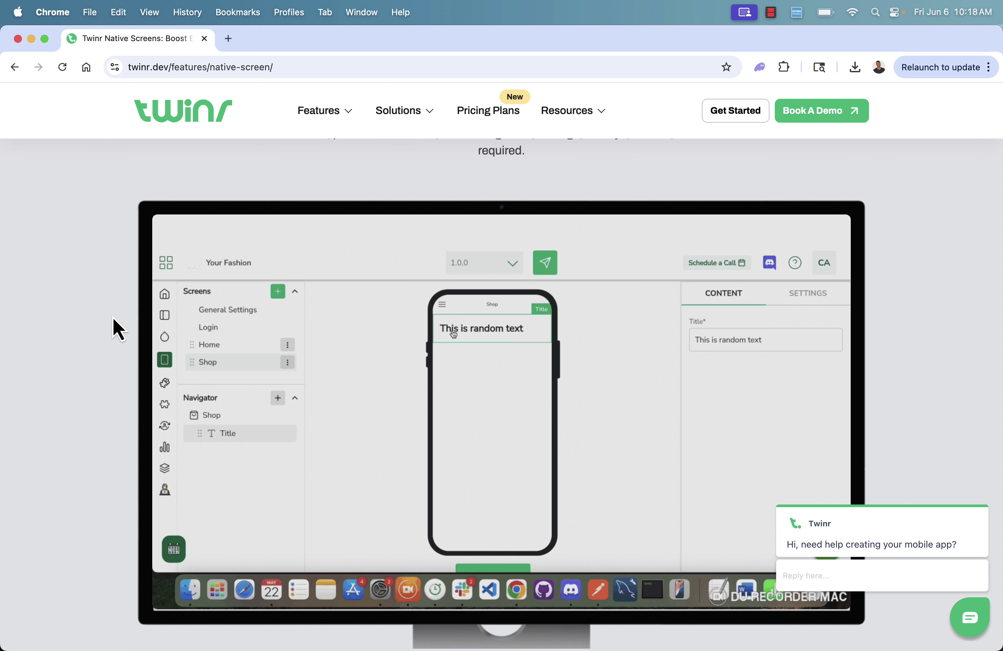
pyautogui.scroll(-1, 112, 318)
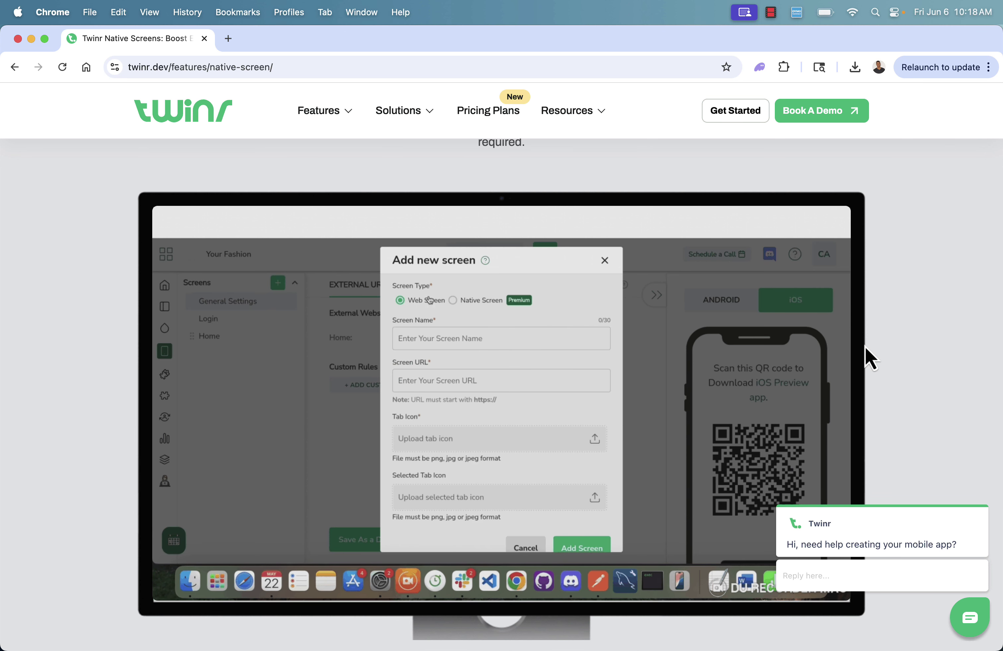
# - View the builder demos for Custom Buttons, Images, Offer banners, Product List and Product Highlight
pyautogui.scroll(-10, 865, 347)
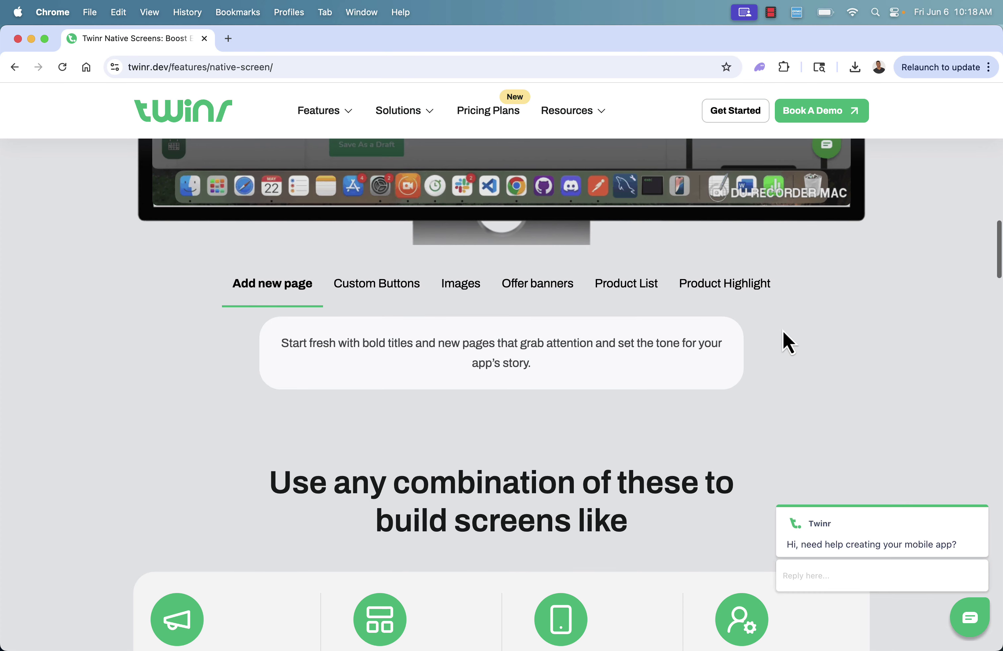
pyautogui.click(377, 290)
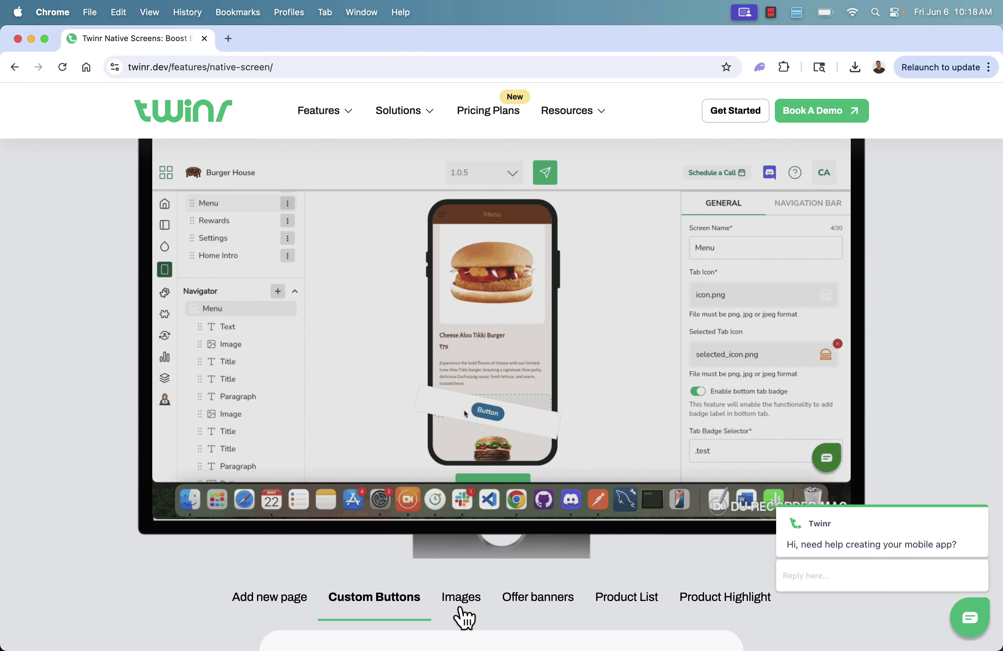
pyautogui.click(459, 598)
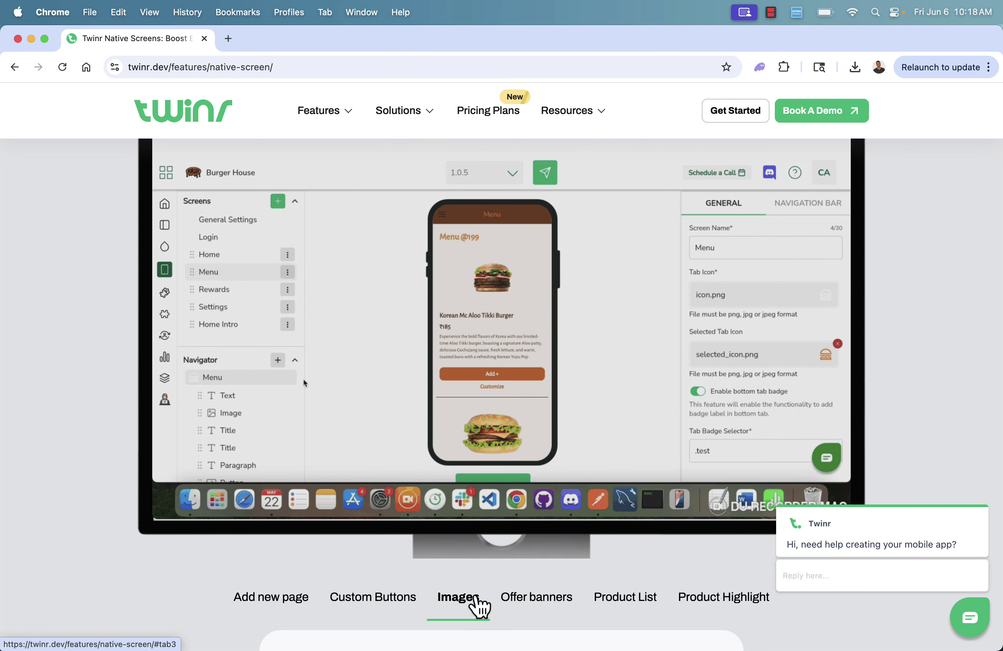
pyautogui.click(531, 605)
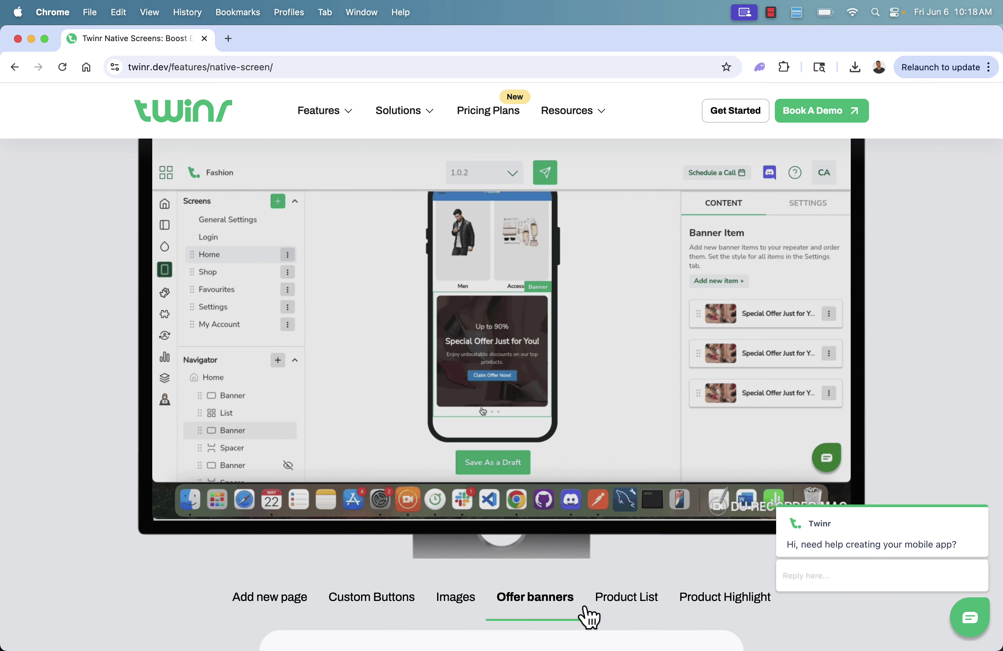
pyautogui.click(615, 609)
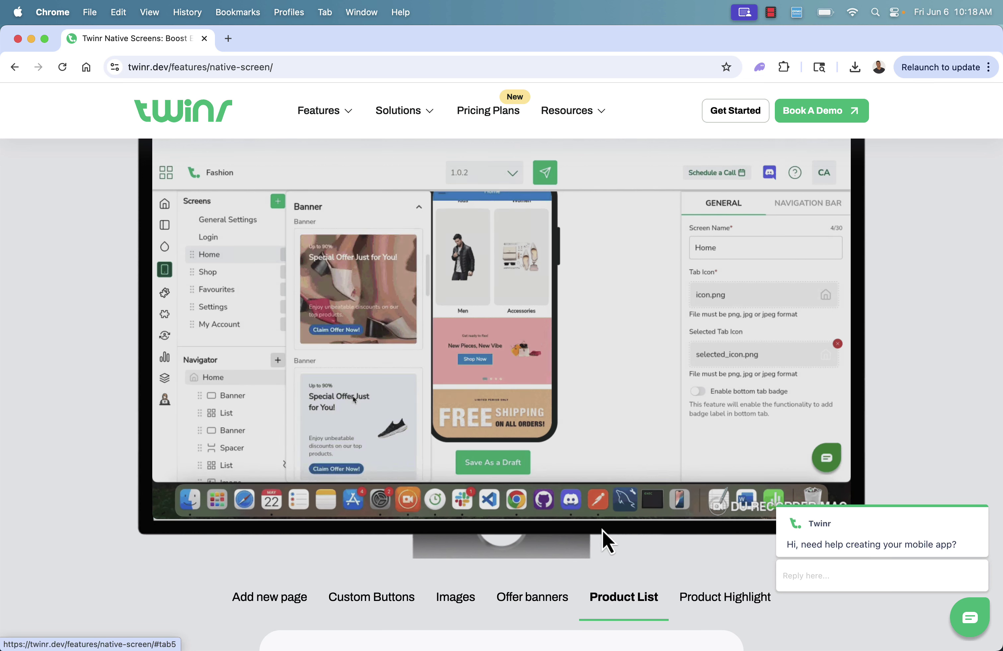
pyautogui.scroll(-1, 609, 541)
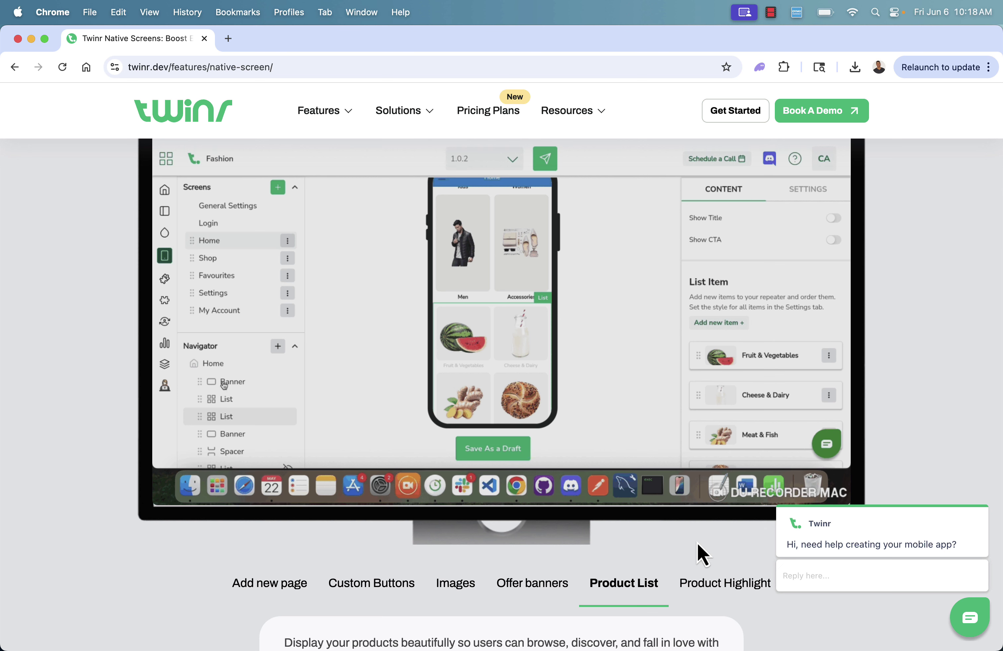
pyautogui.click(703, 588)
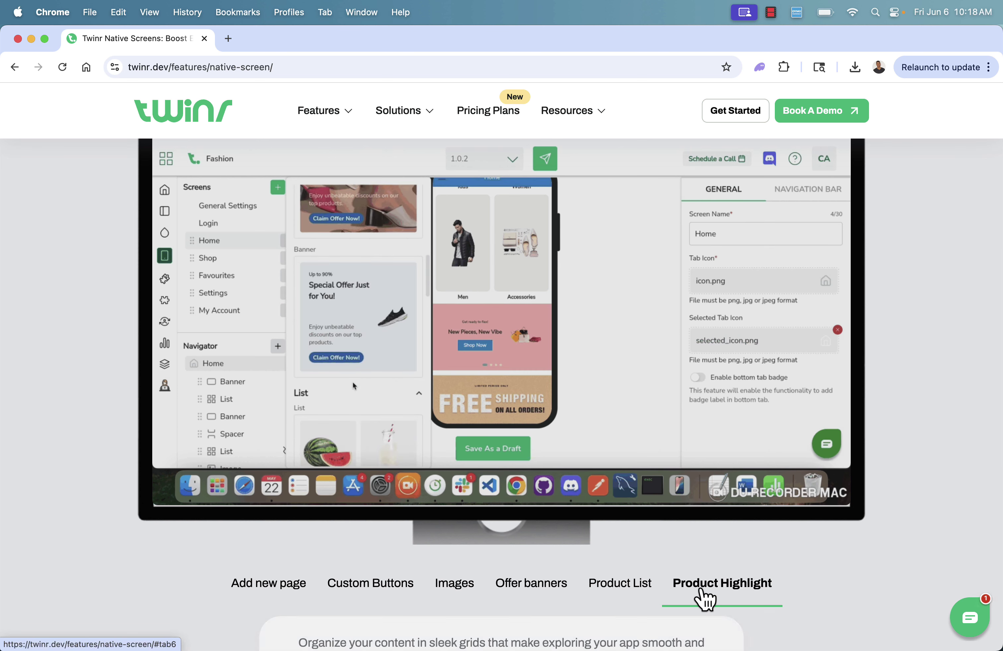
pyautogui.scroll(1, 687, 568)
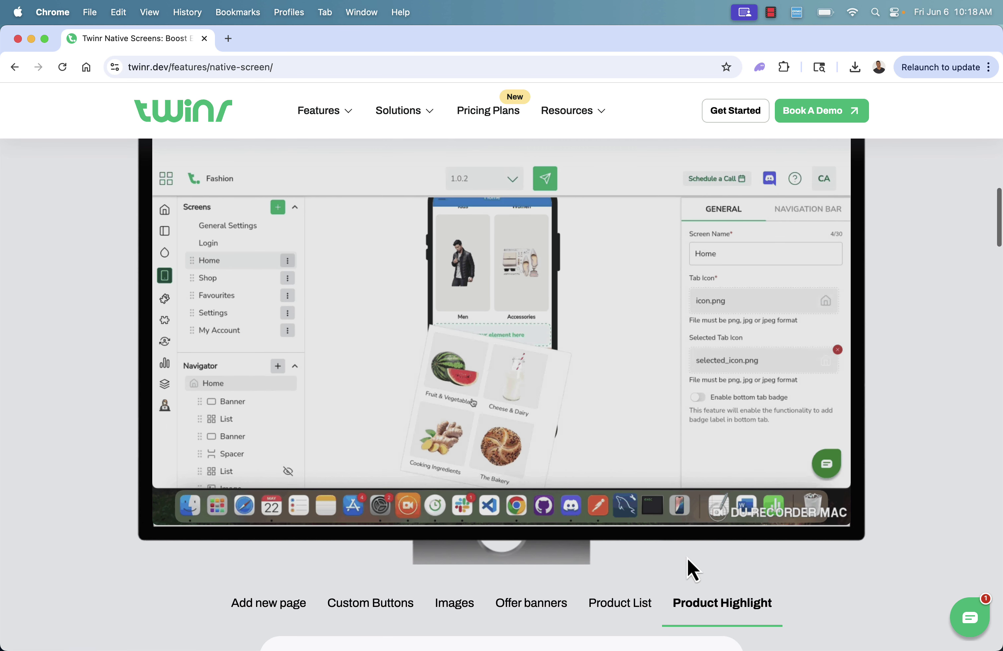
pyautogui.scroll(1, 642, 497)
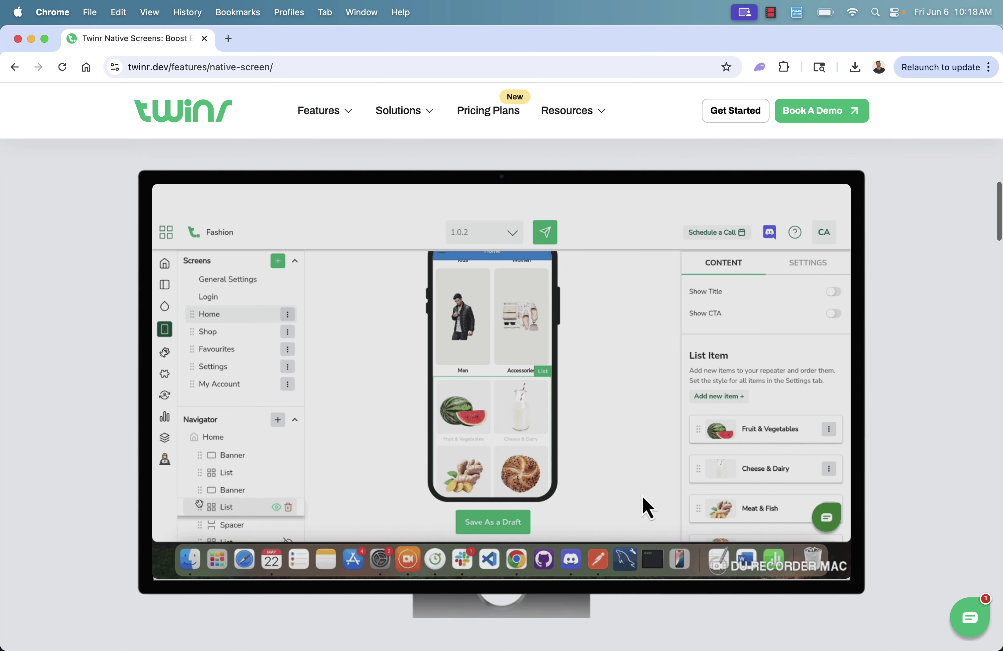
# - Examine the kinds of screens that can be built and the perks of using Twinr's native screens
pyautogui.scroll(-10, 641, 496)
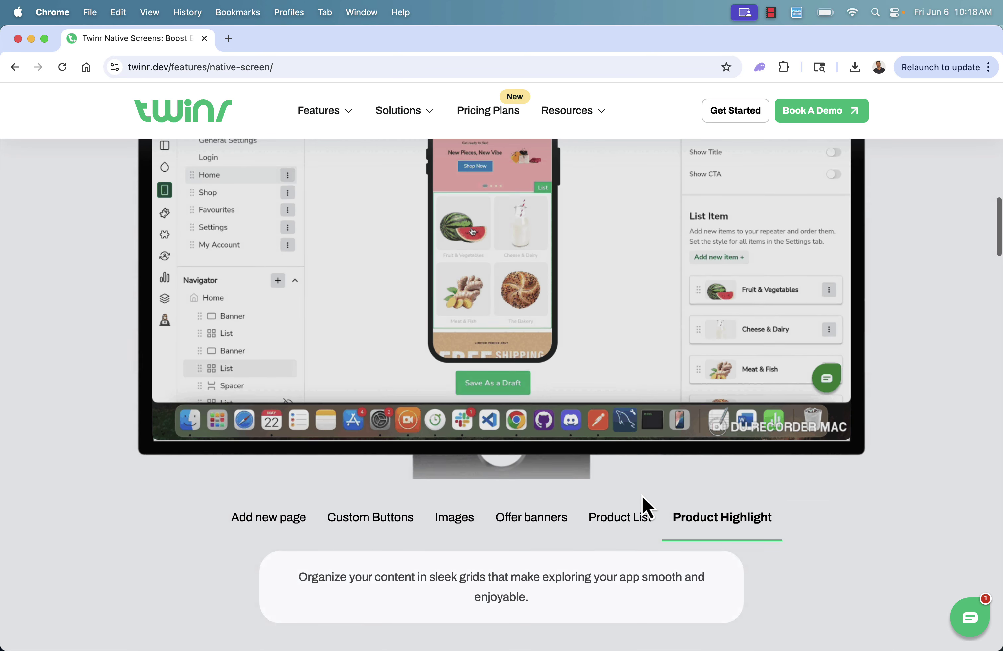
pyautogui.scroll(-8, 641, 497)
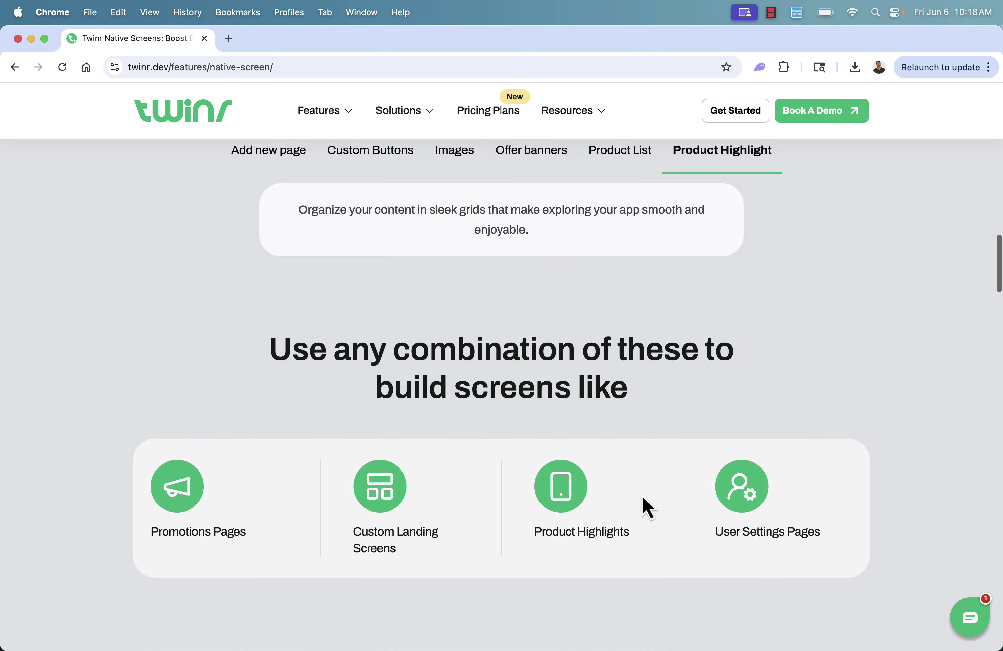
pyautogui.scroll(-2, 642, 496)
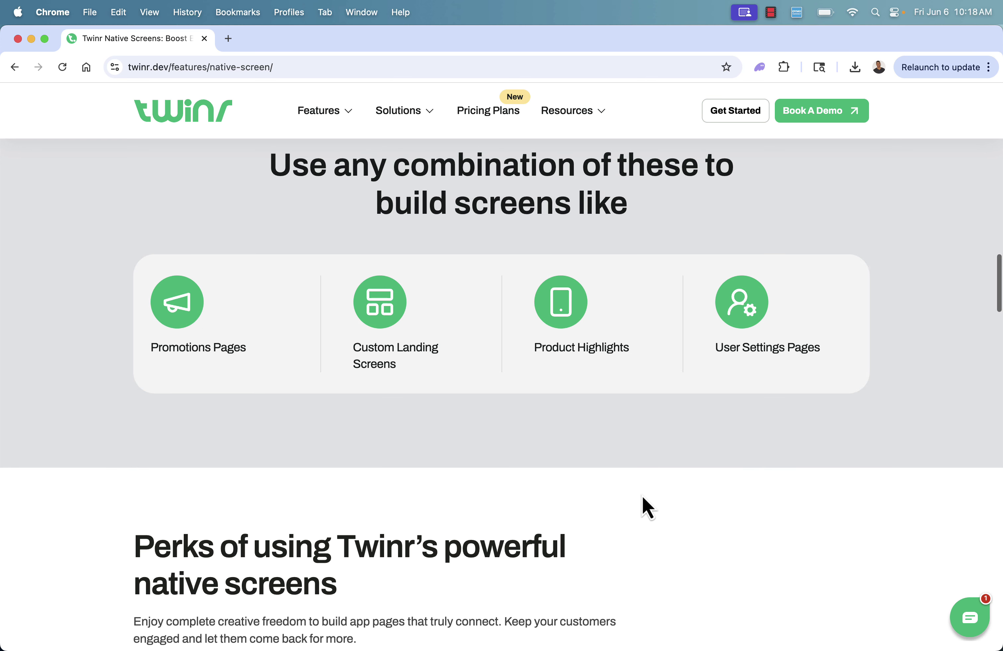
pyautogui.scroll(-6, 641, 496)
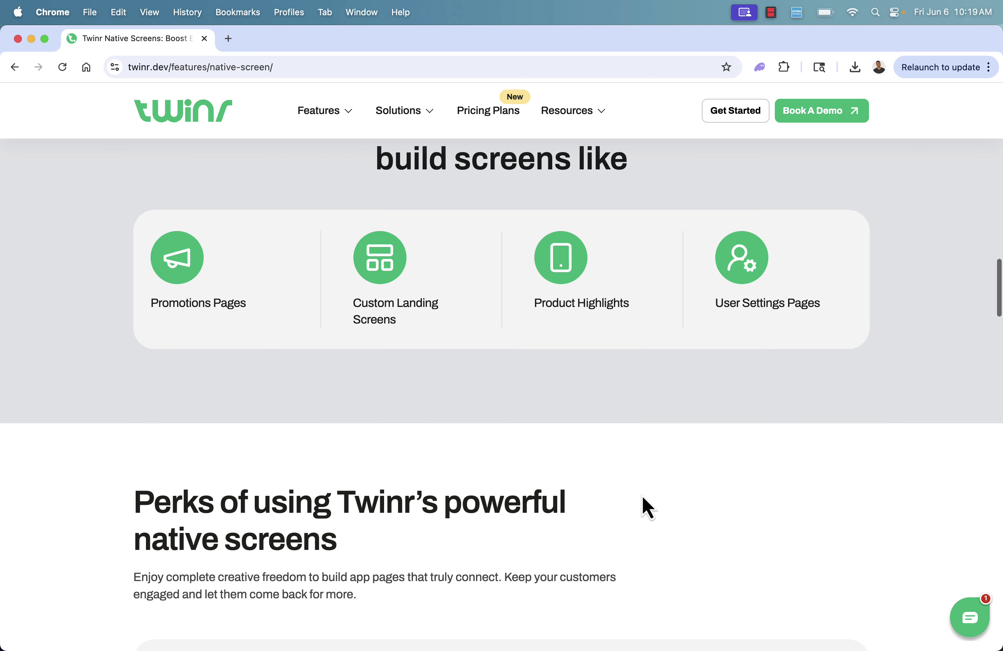
pyautogui.scroll(7, 642, 496)
pyautogui.scroll(-5, 642, 496)
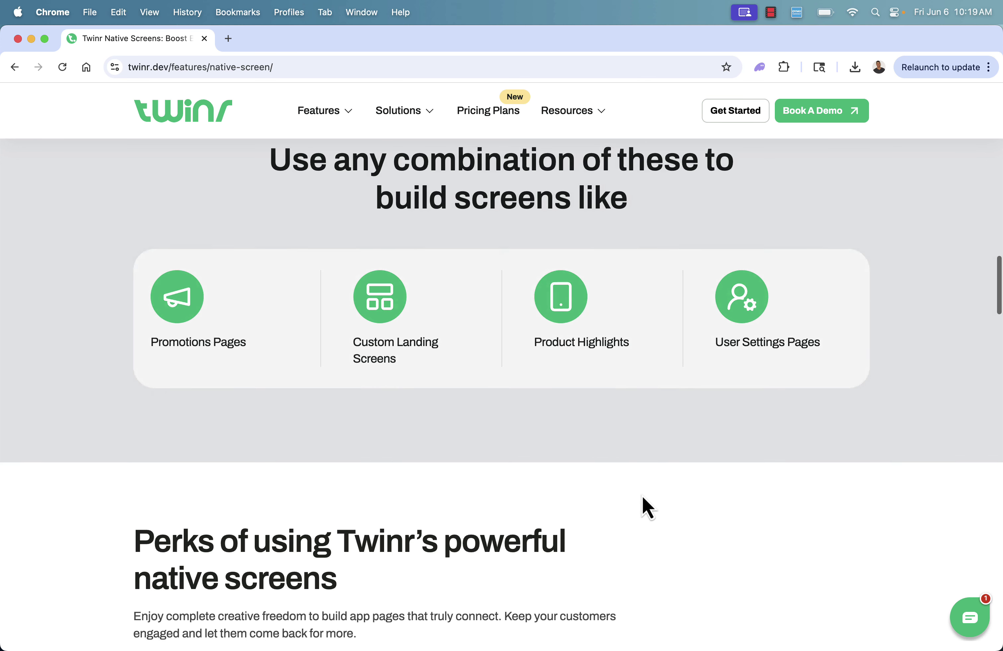
pyautogui.scroll(-6, 642, 496)
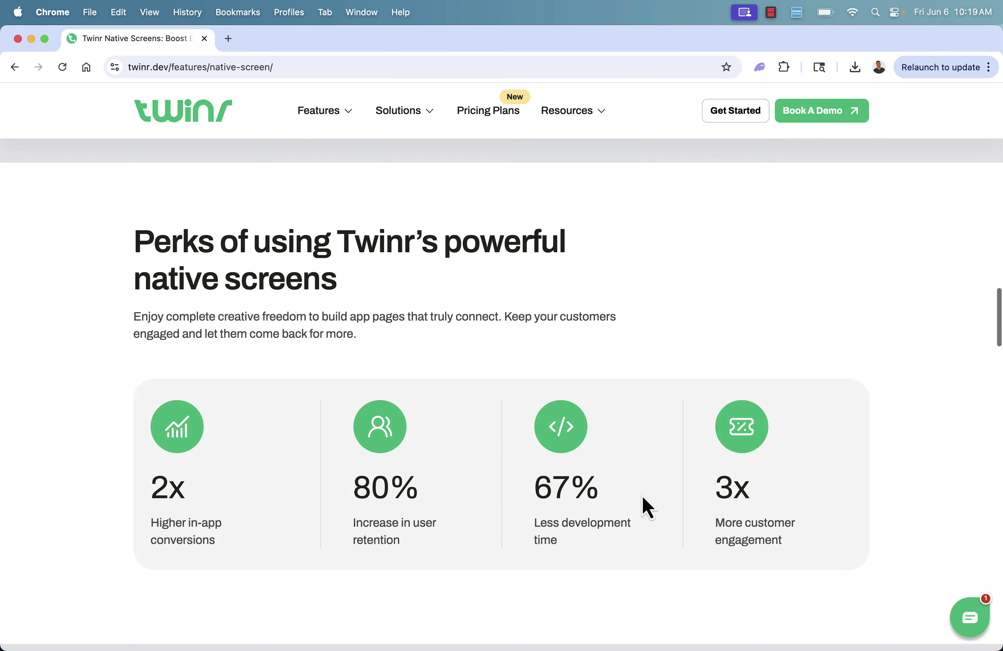
pyautogui.scroll(1, 642, 496)
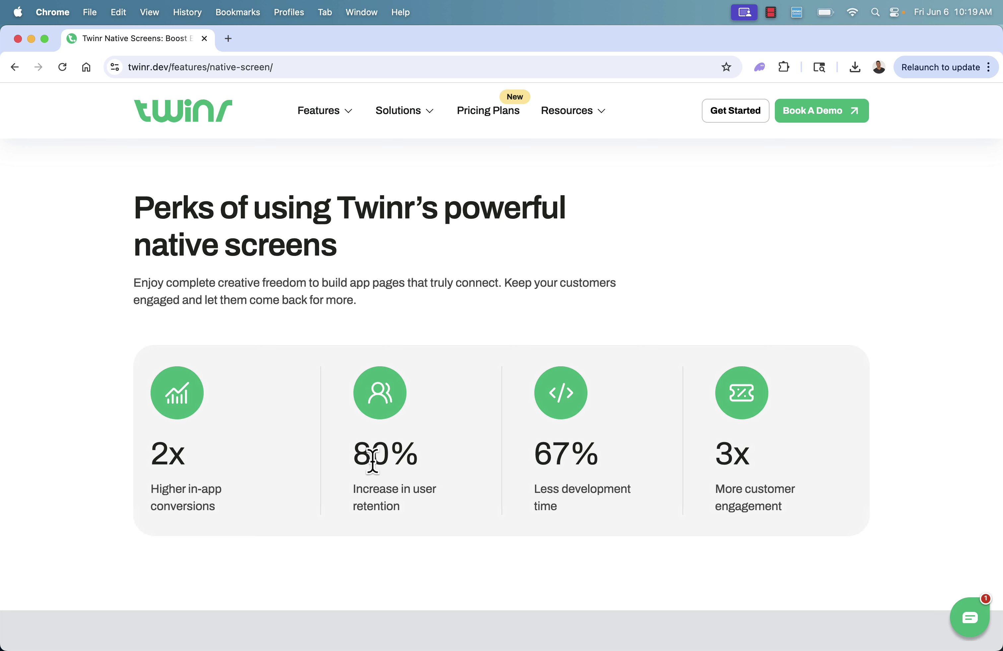
# - Review how the native screens work and the feature comparison of Twinr with its competitors
pyautogui.scroll(-10, 473, 444)
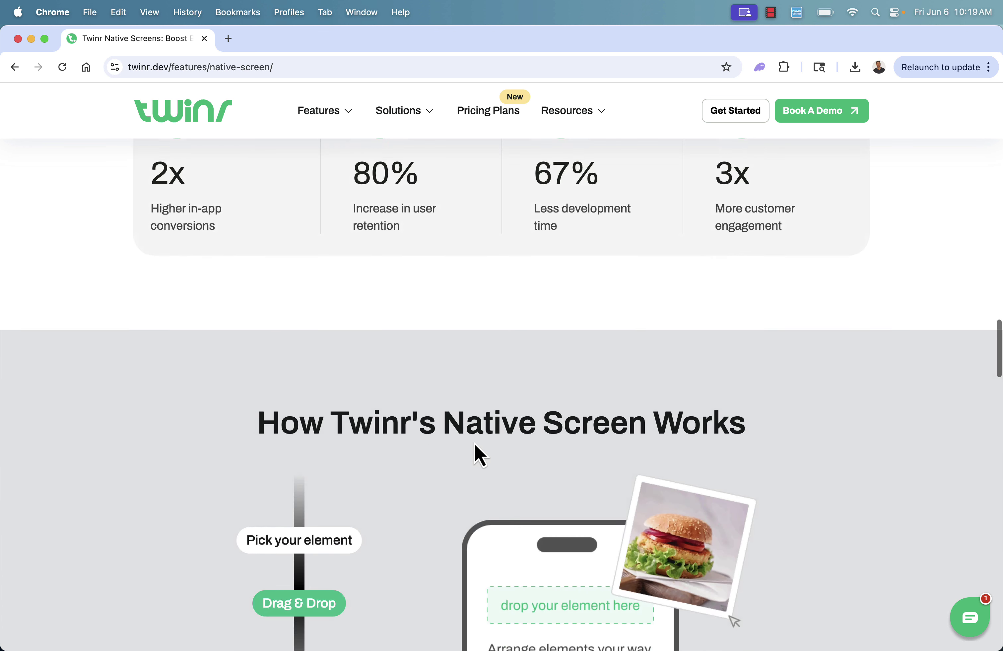
pyautogui.scroll(-3, 474, 444)
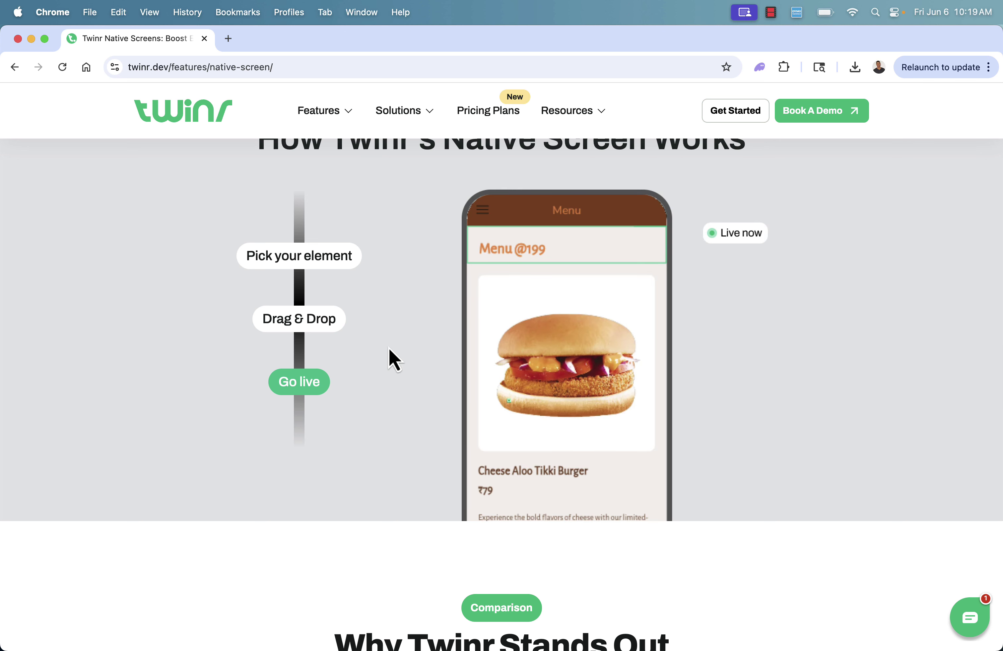
pyautogui.scroll(-10, 388, 348)
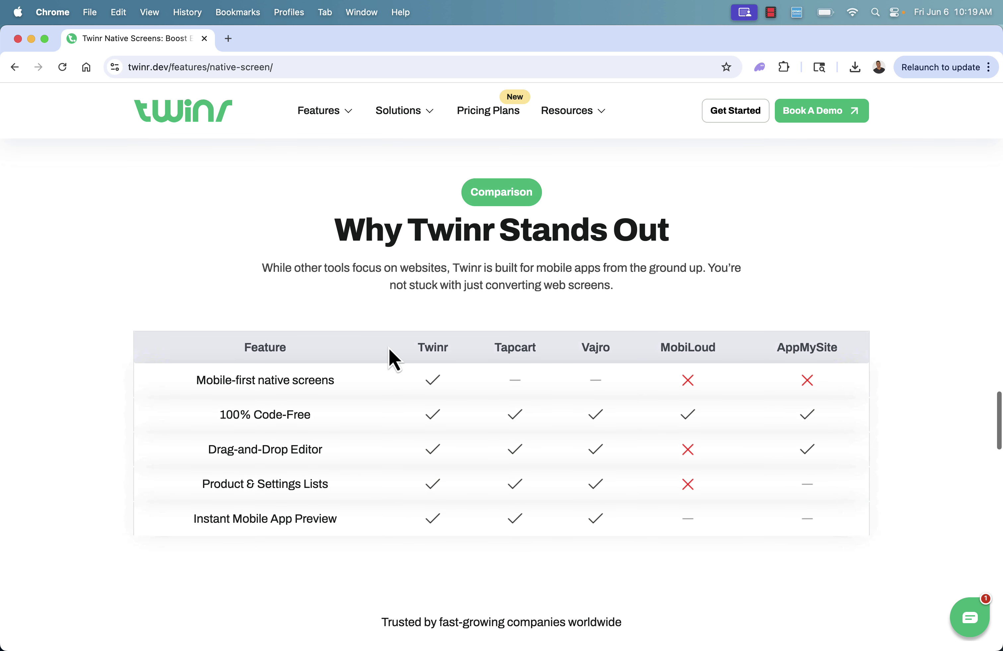
pyautogui.scroll(-1, 389, 348)
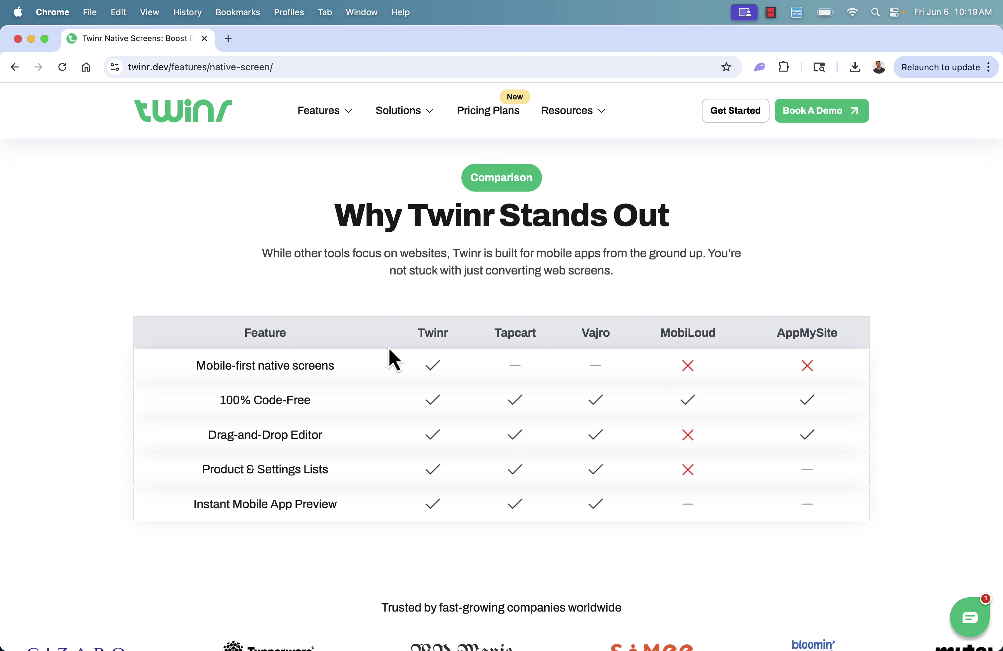
pyautogui.scroll(-4, 388, 348)
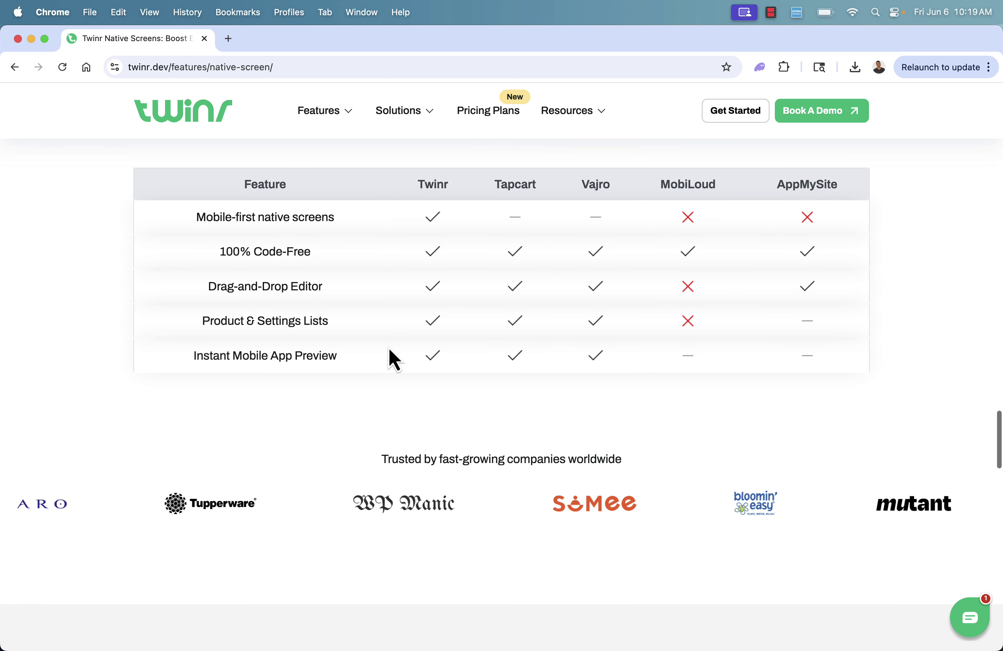
pyautogui.scroll(-3, 389, 350)
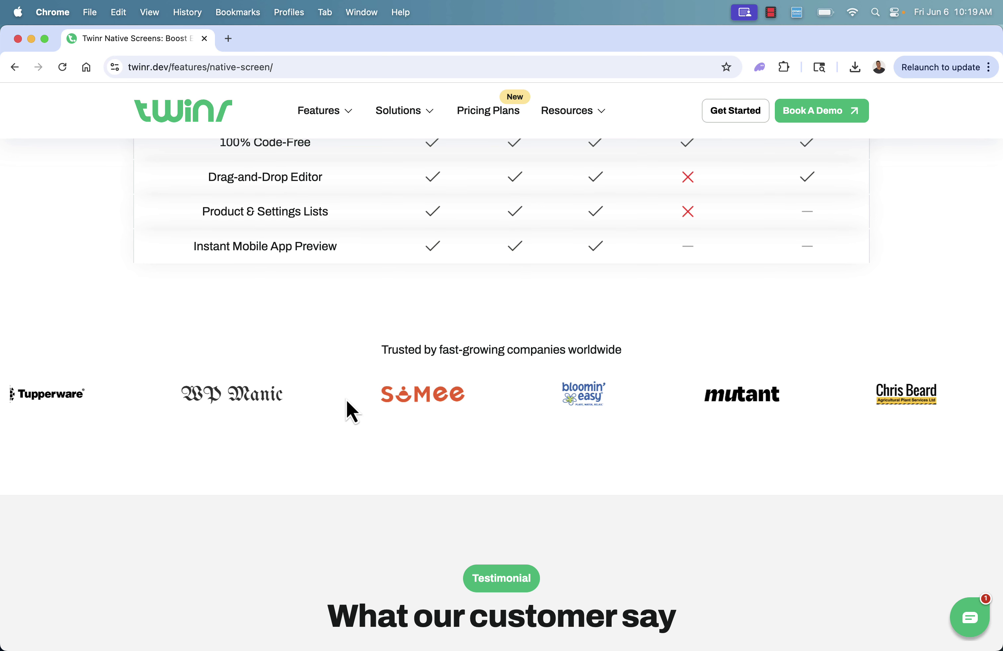
# - Read the customer testimonials and the start of the FAQs, and return to the beginning of the page
pyautogui.scroll(-9, 351, 412)
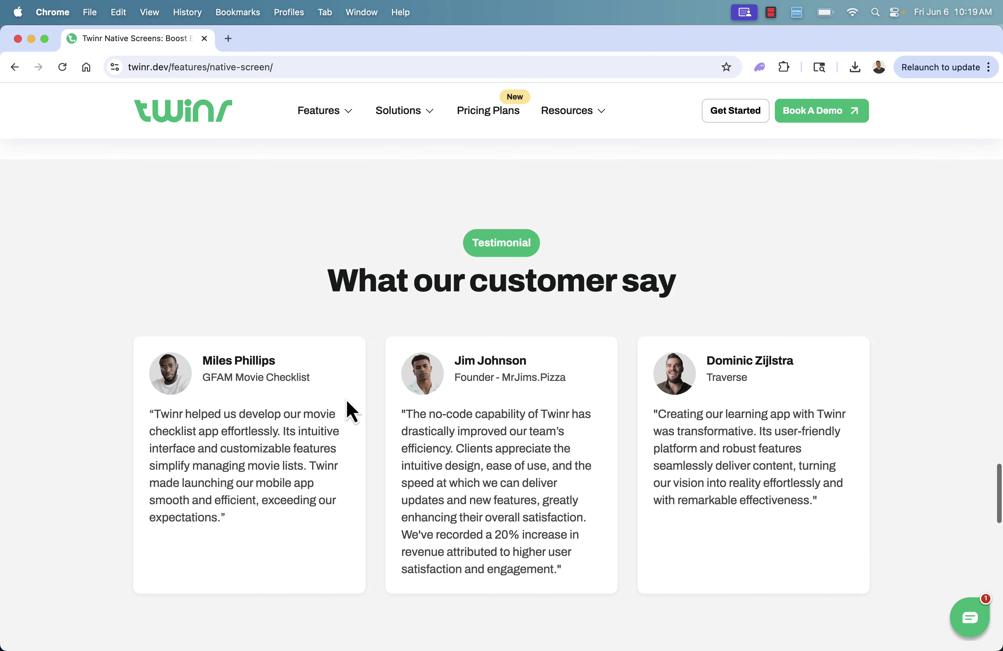
pyautogui.scroll(-5, 351, 412)
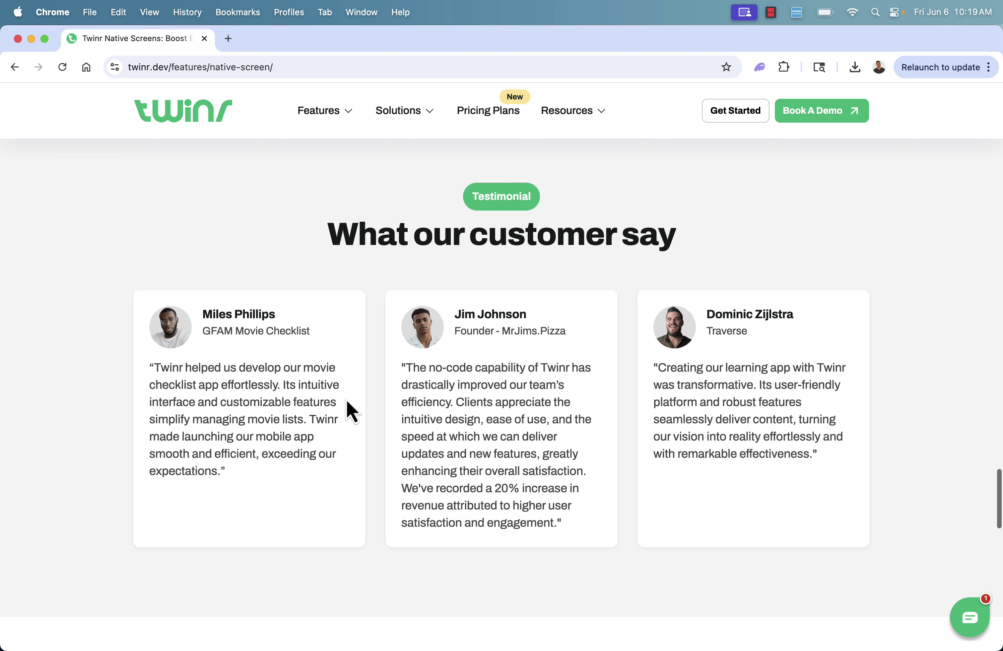
pyautogui.scroll(-5, 351, 413)
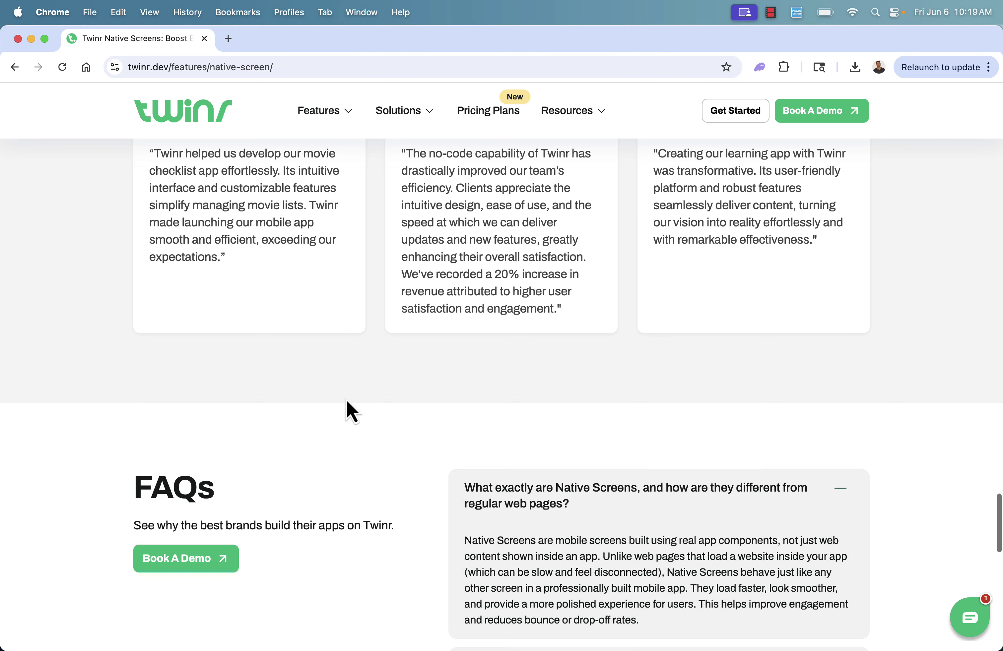
pyautogui.scroll(20, 350, 412)
pyautogui.scroll(5, 351, 412)
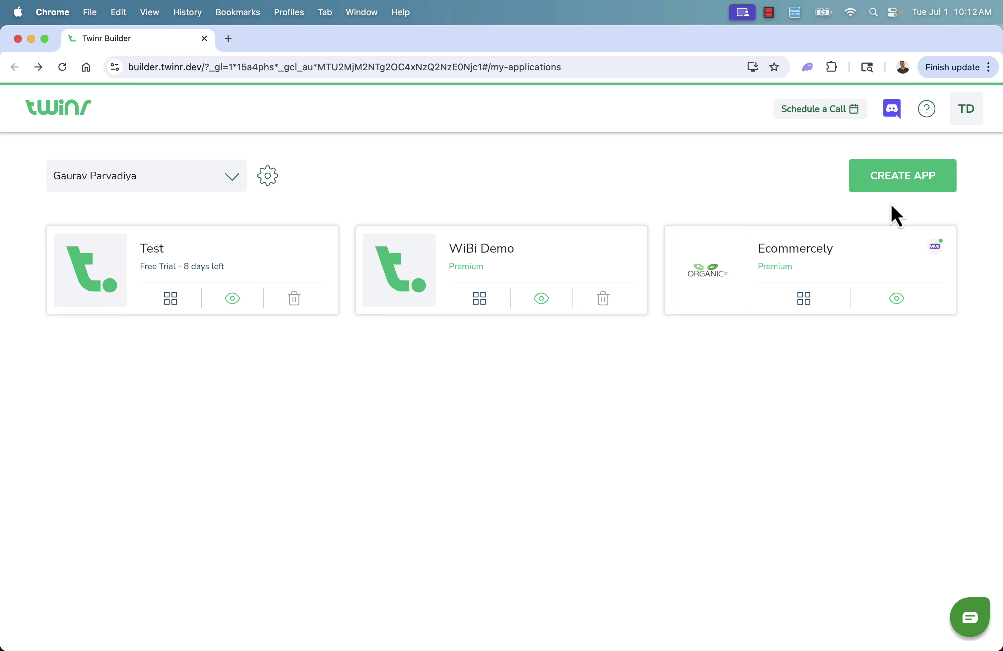
# - Start a new app from the E-Commerce template and name it "Birds In The Air"
pyautogui.click(909, 194)
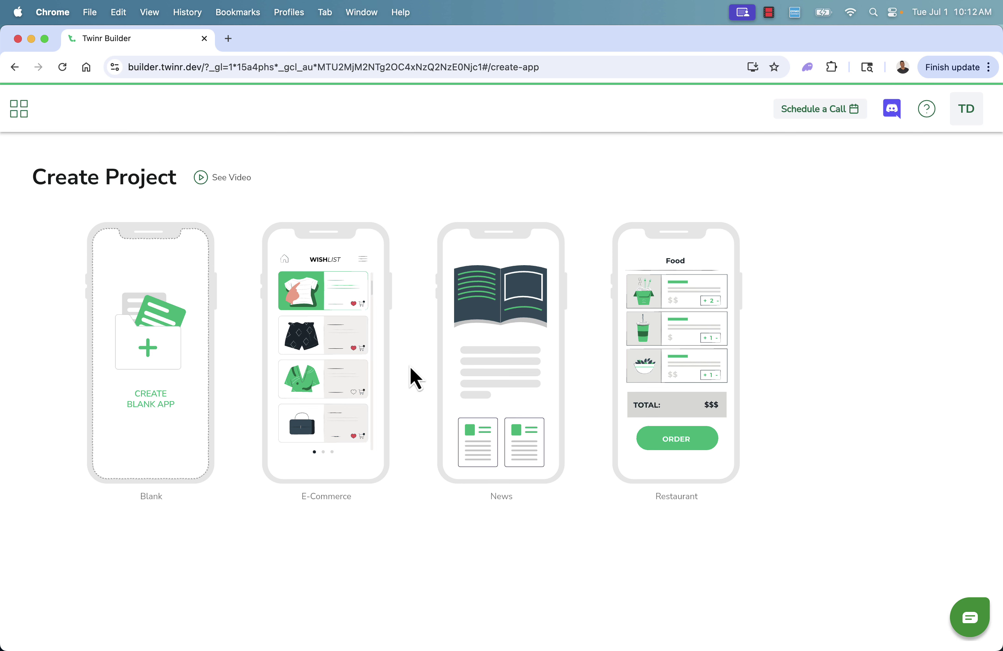
pyautogui.click(324, 387)
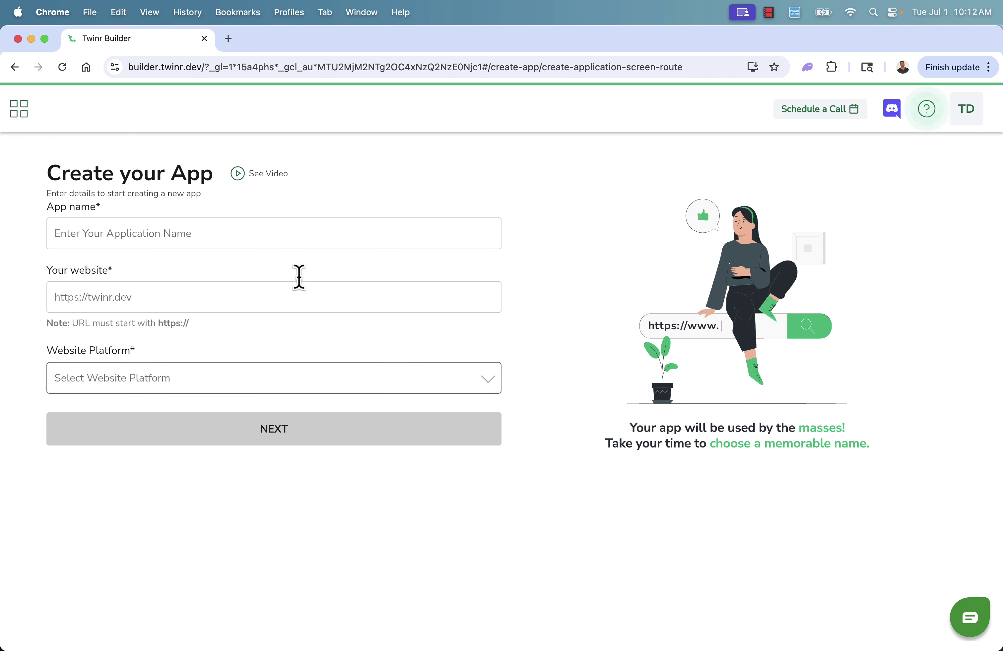
pyautogui.click(276, 235)
pyautogui.write('Birds I')
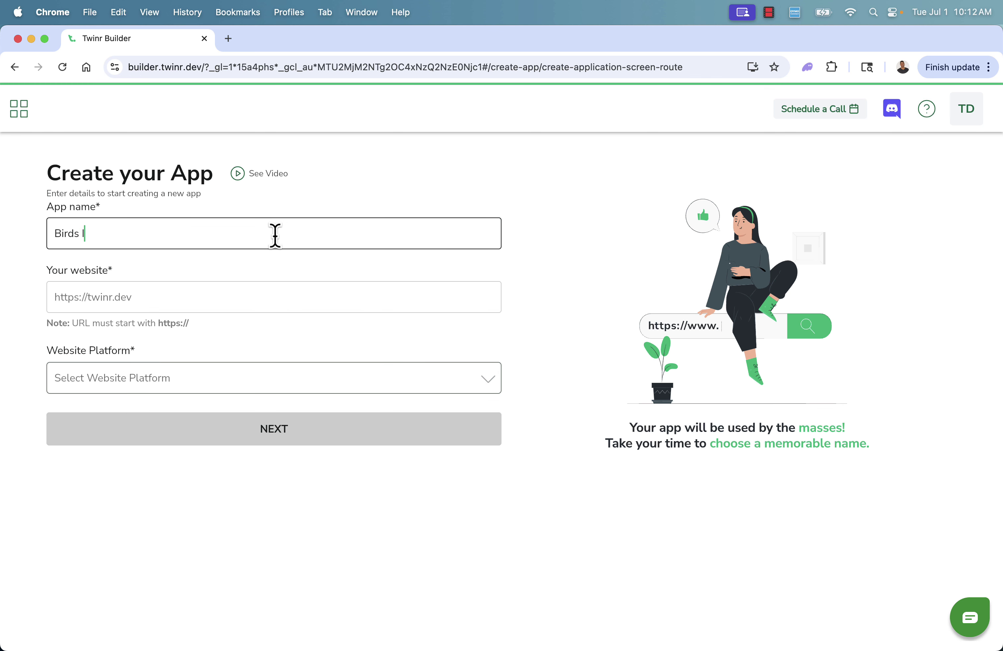
pyautogui.write('n The Air')
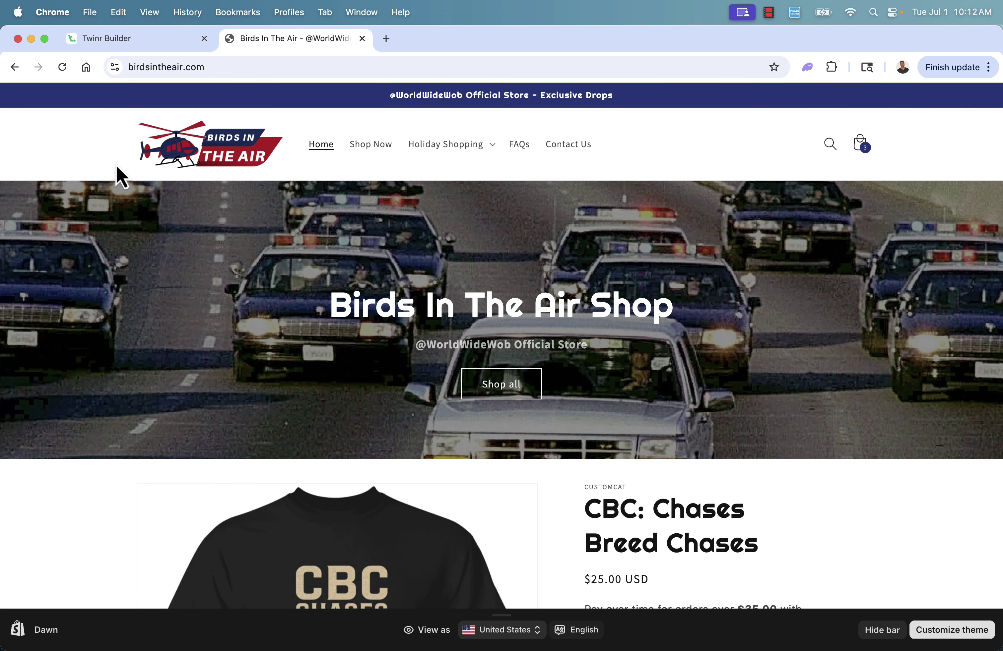
pyautogui.scroll(-6, 116, 177)
pyautogui.scroll(-4, 114, 203)
pyautogui.scroll(15, 114, 206)
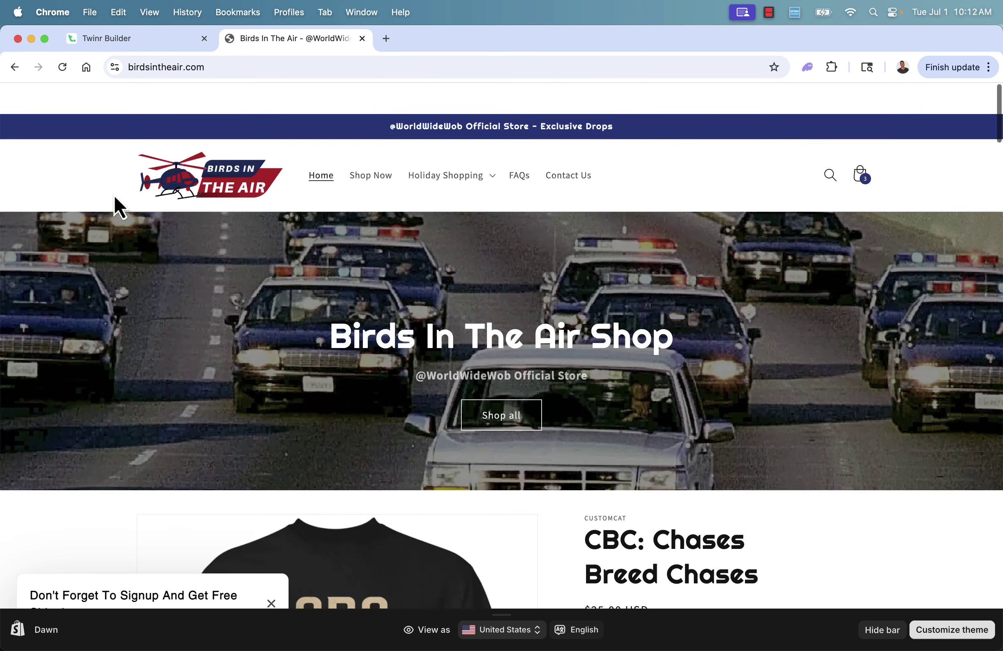
pyautogui.click(169, 68)
pyautogui.press('super+c')
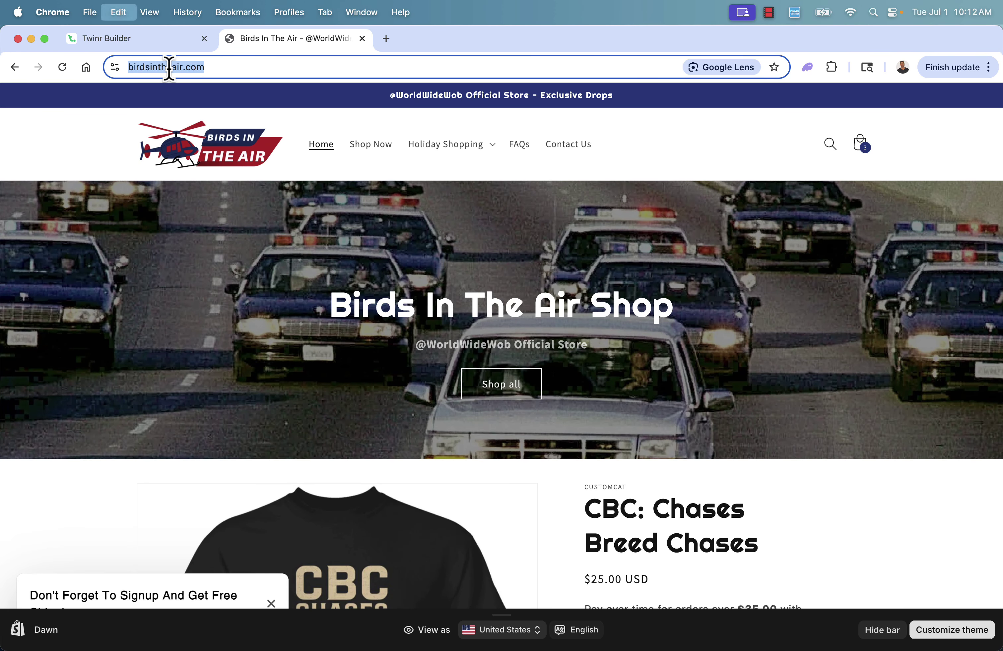
pyautogui.click(145, 37)
pyautogui.click(165, 298)
pyautogui.press('super+v')
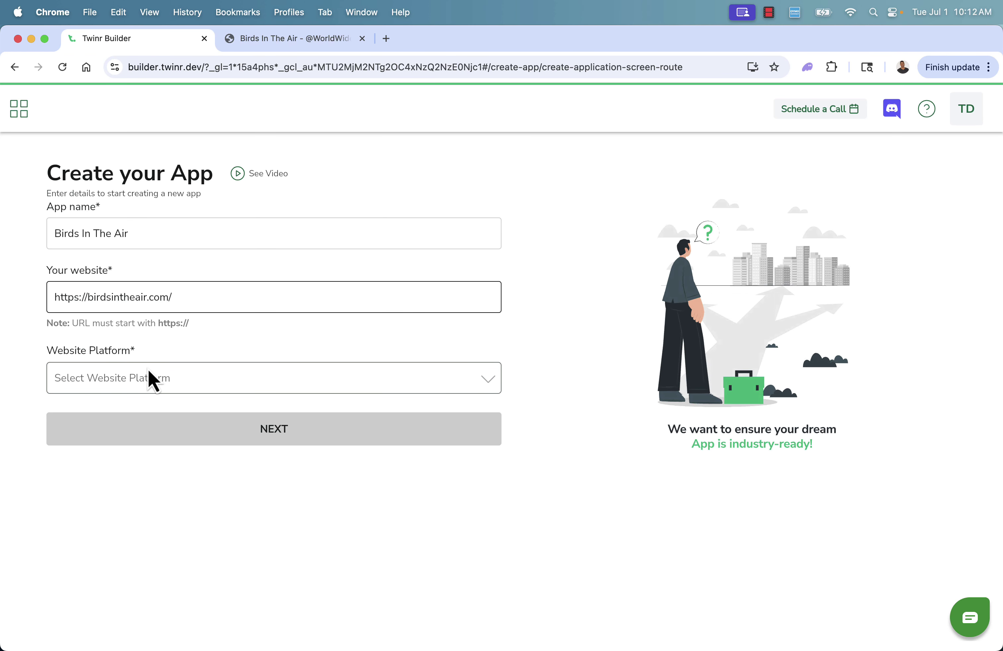
# - Choose Shopify as the website platform and continue to the screen URLs
pyautogui.click(143, 386)
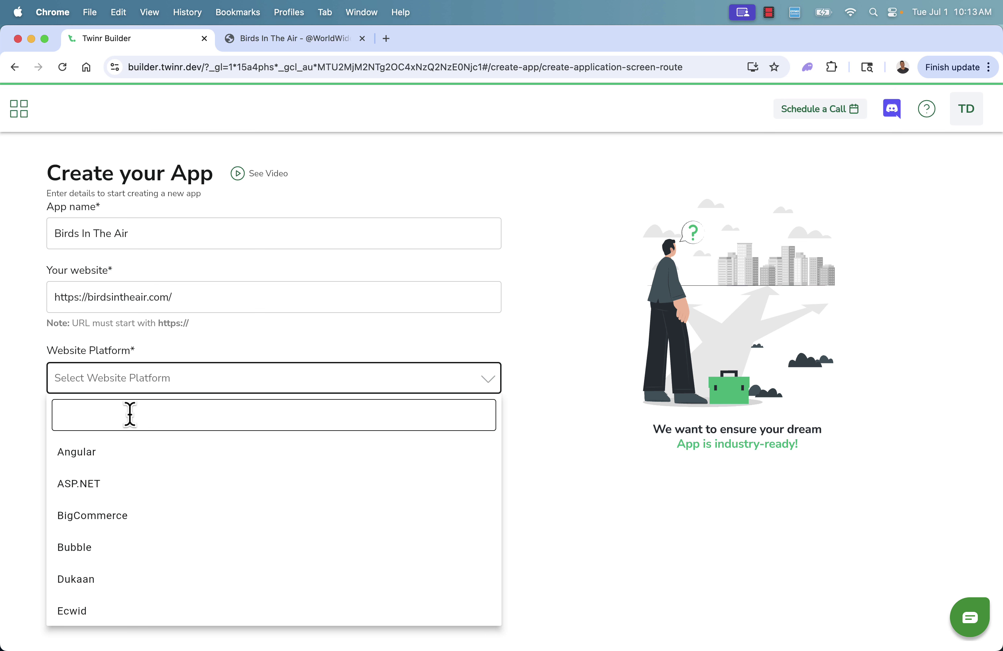
pyautogui.click(130, 414)
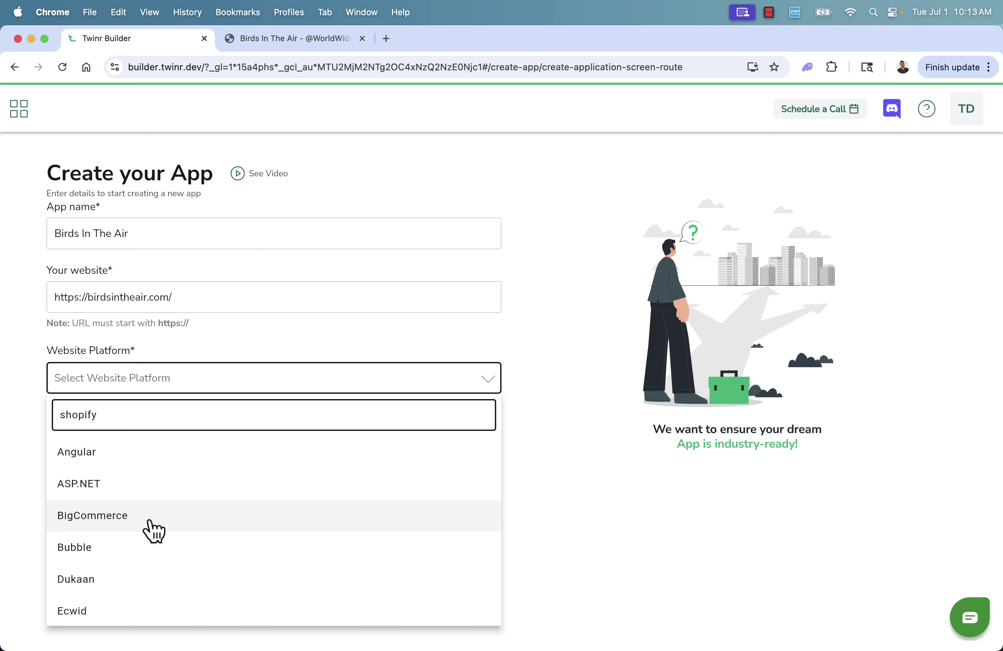
pyautogui.click(109, 452)
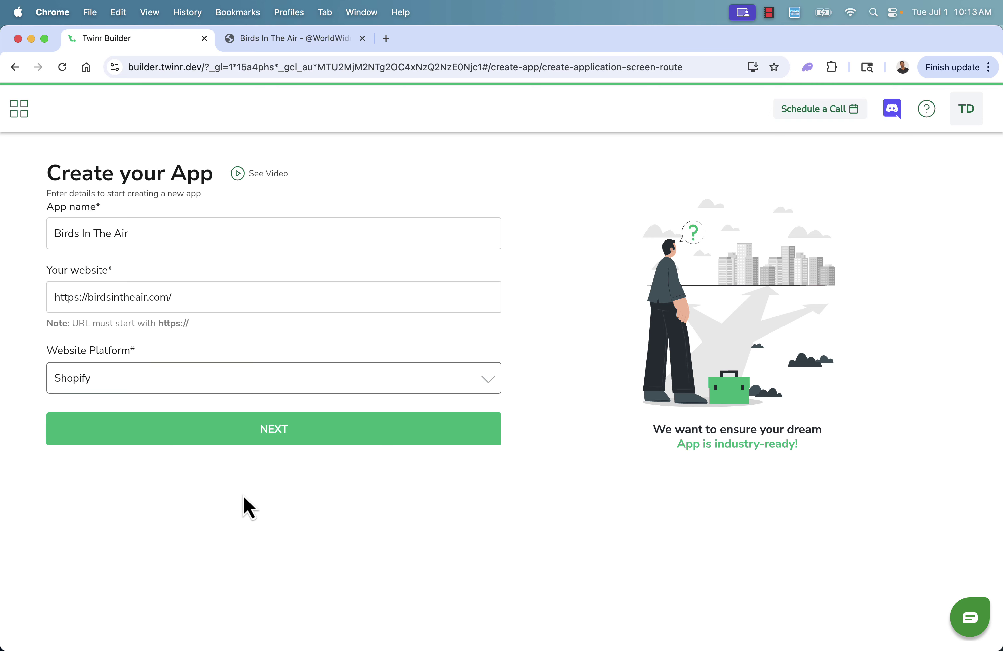
pyautogui.click(240, 440)
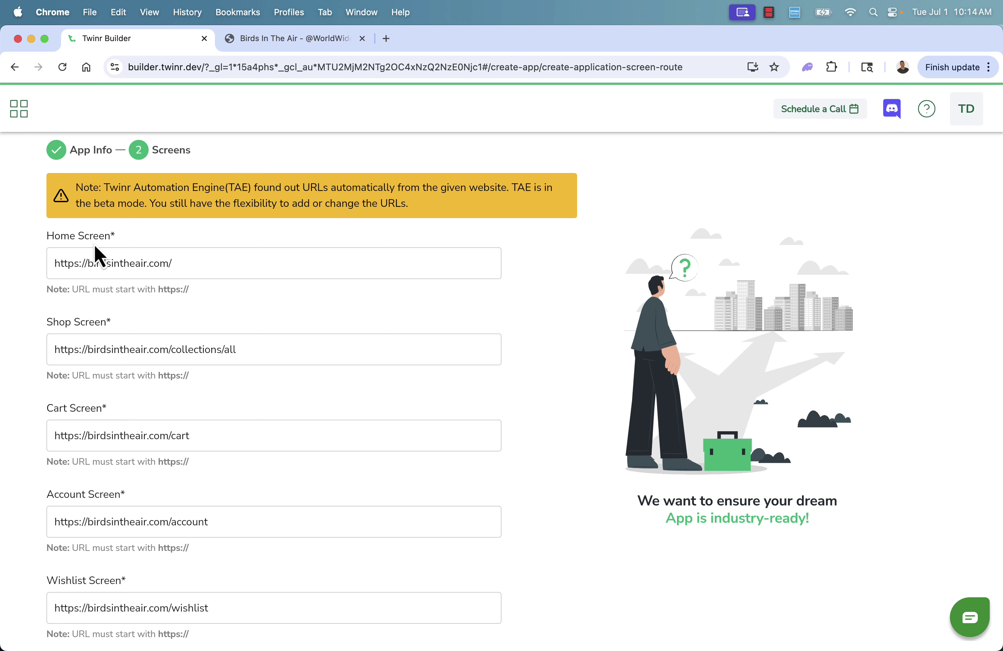
# - Check the suggested home, shop, cart, account and wishlist screen URLs, and build the app
pyautogui.scroll(-2, 93, 323)
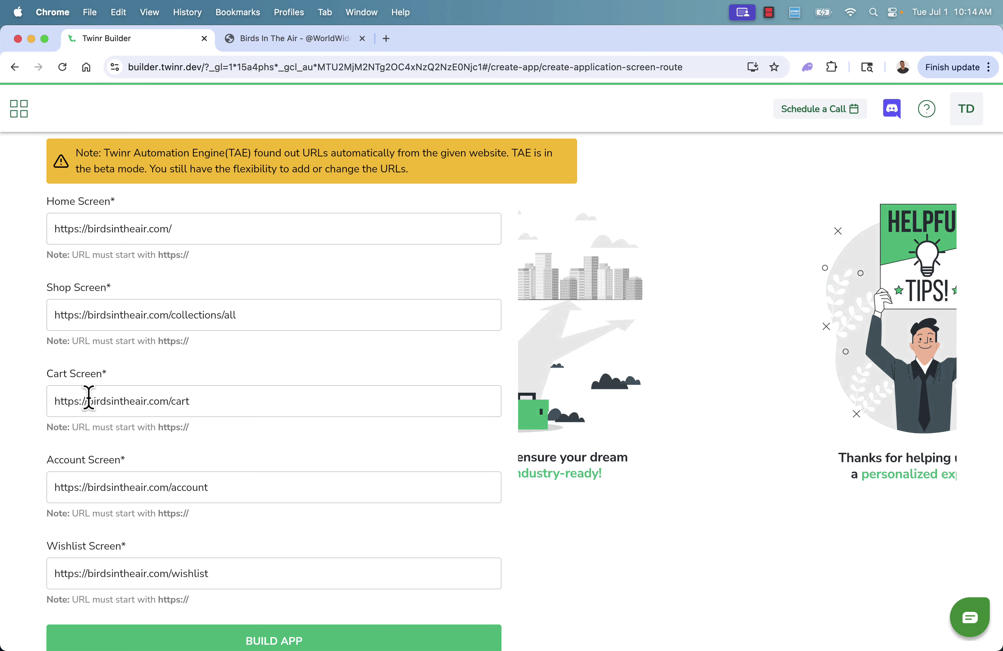
pyautogui.scroll(3, 171, 445)
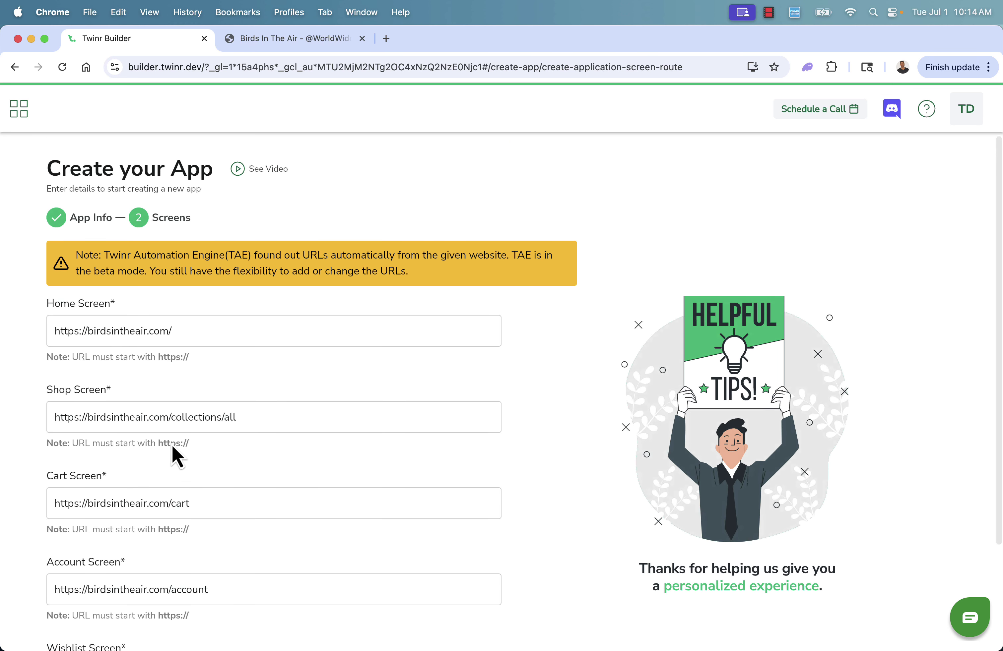
pyautogui.scroll(-3, 171, 445)
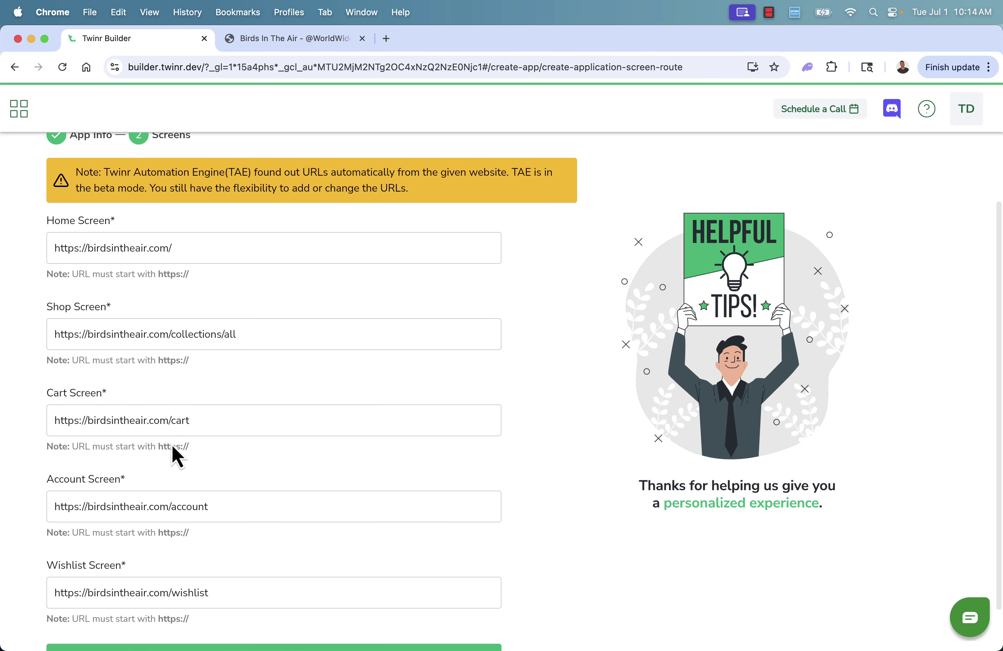
pyautogui.scroll(-1, 243, 493)
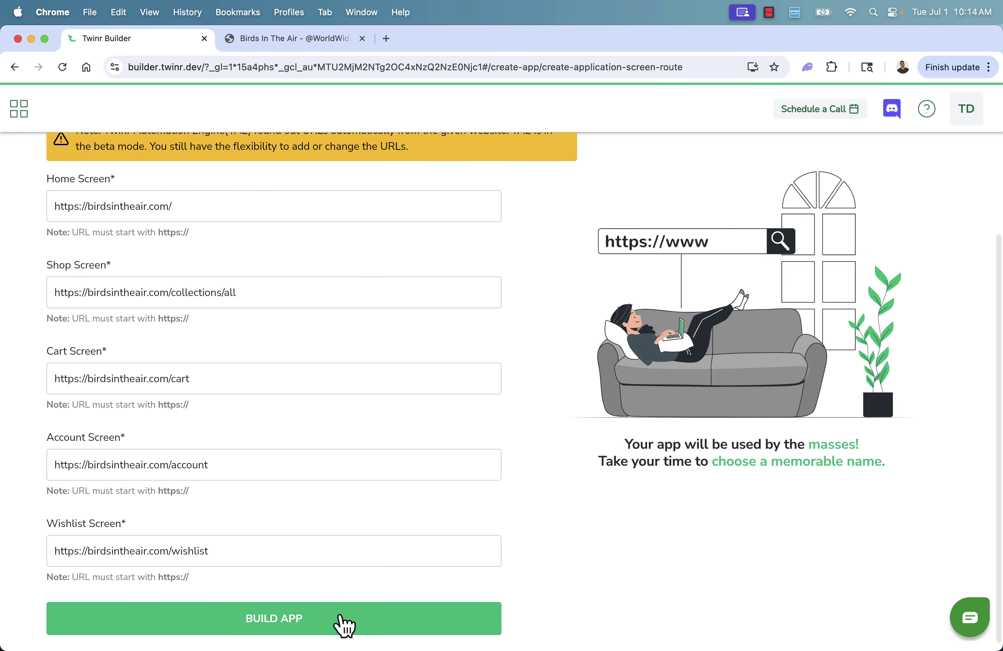
pyautogui.click(326, 622)
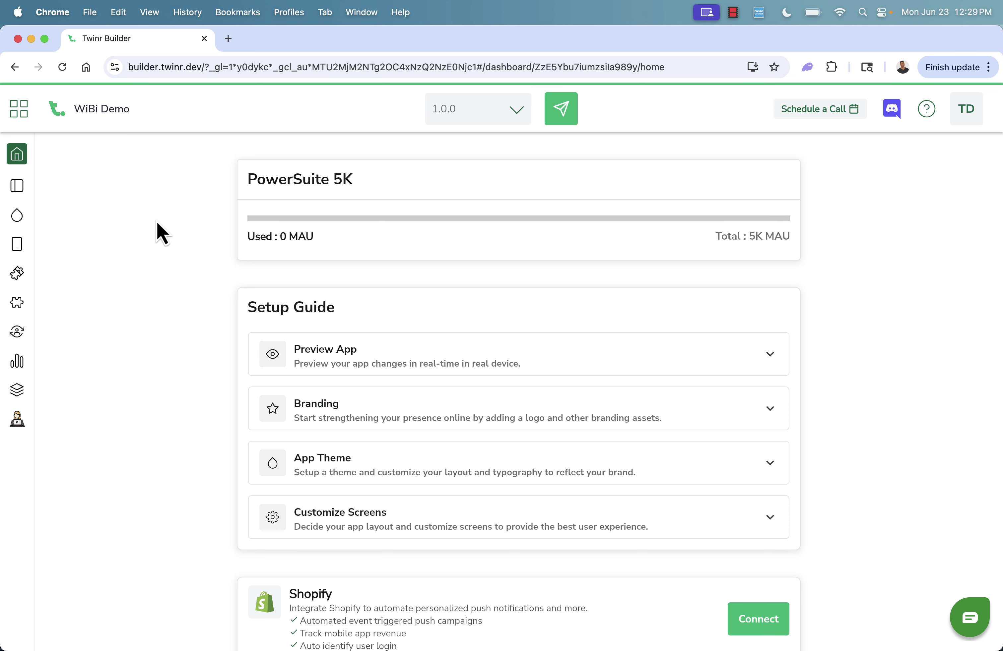
# - Review the app dashboard and the Preview App, Branding, App Theme and Customize Screens sections of the setup guide
pyautogui.scroll(-2, 157, 222)
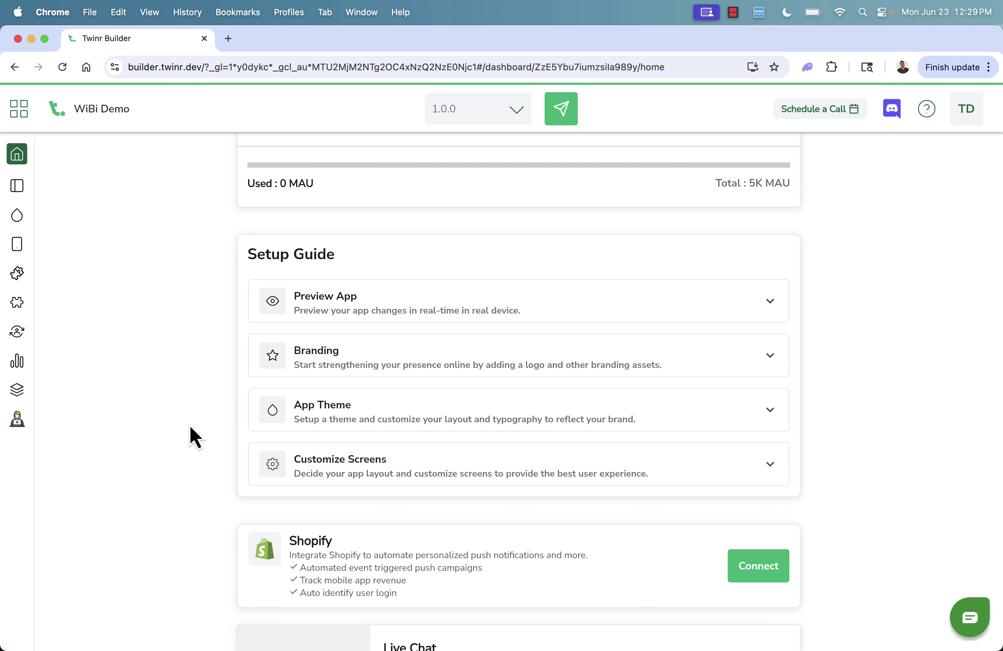
pyautogui.scroll(-2, 190, 427)
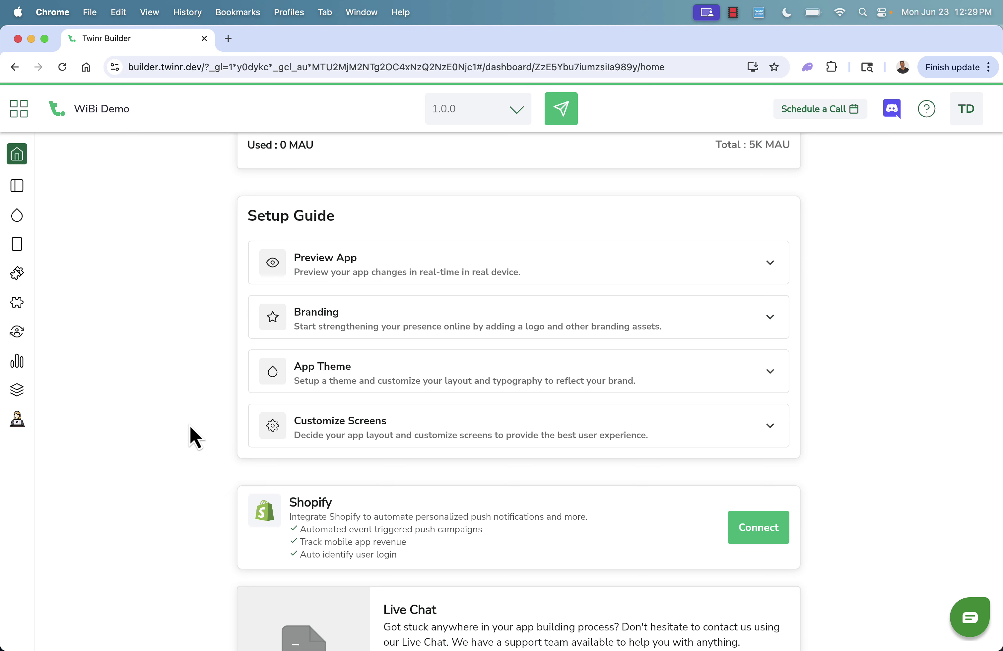
pyautogui.scroll(2, 190, 427)
pyautogui.scroll(1, 189, 425)
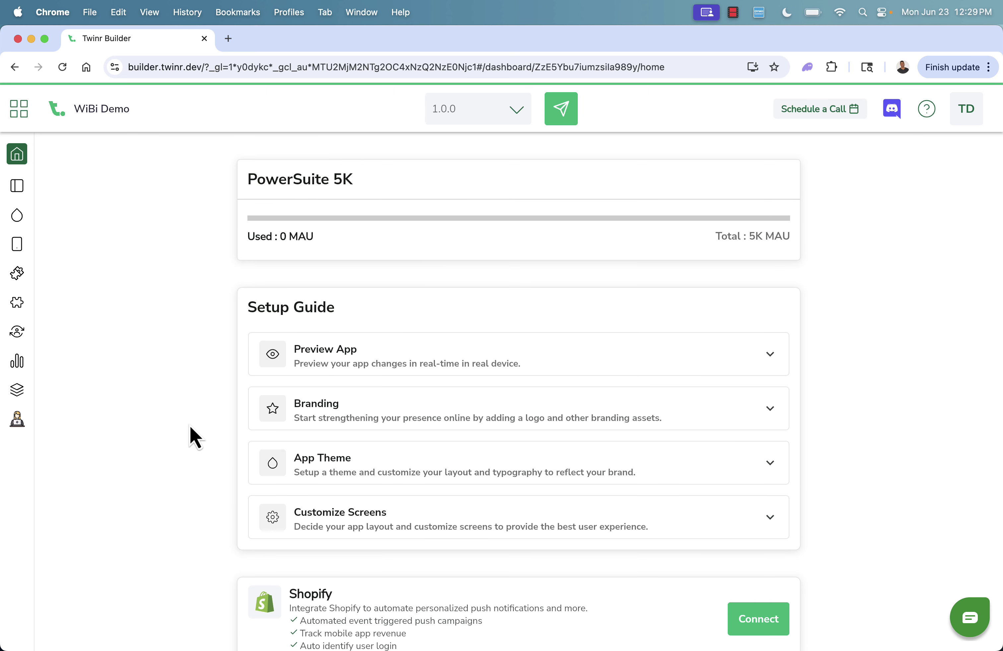
pyautogui.scroll(-2, 189, 426)
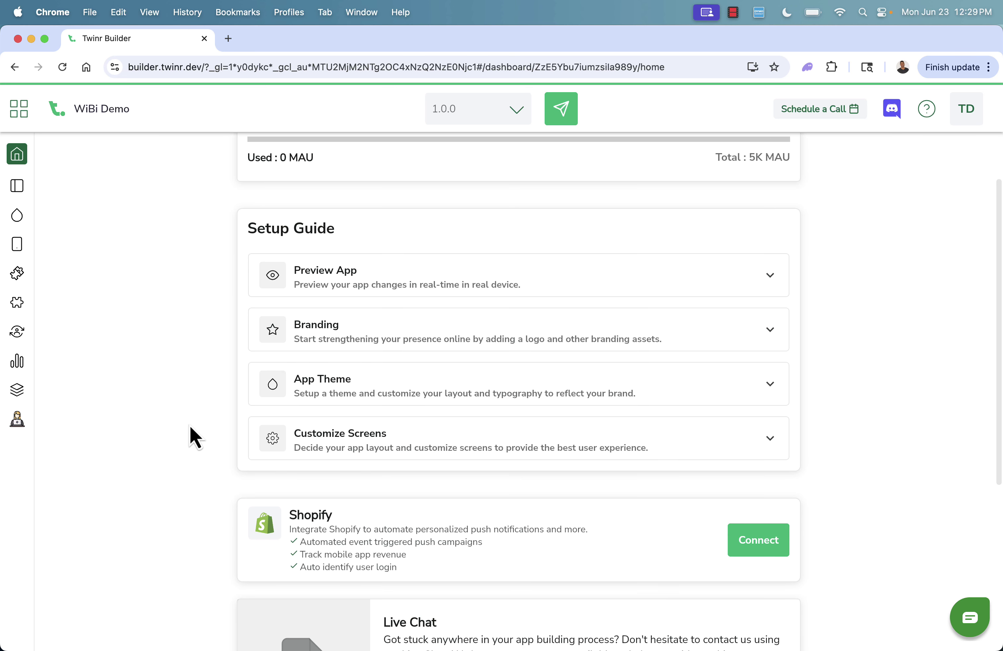
pyautogui.click(336, 287)
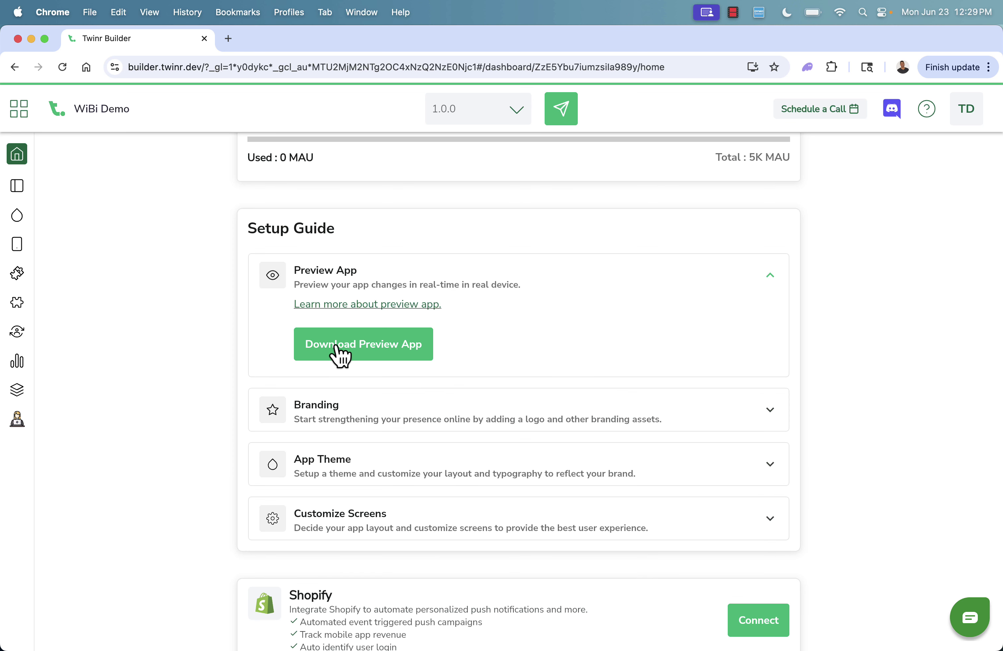
pyautogui.click(376, 420)
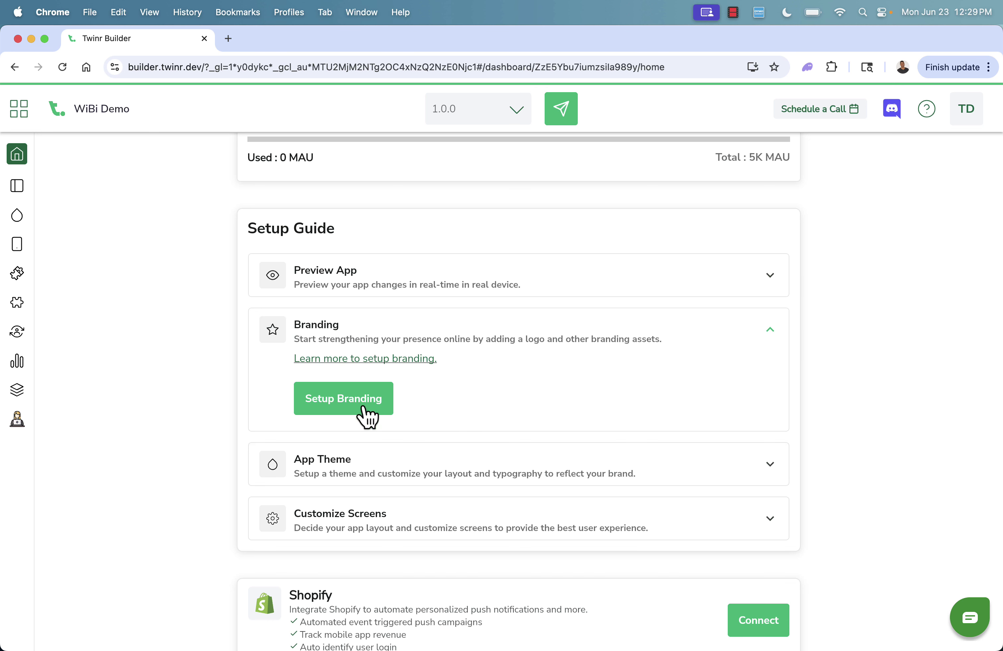
pyautogui.click(344, 465)
pyautogui.click(341, 507)
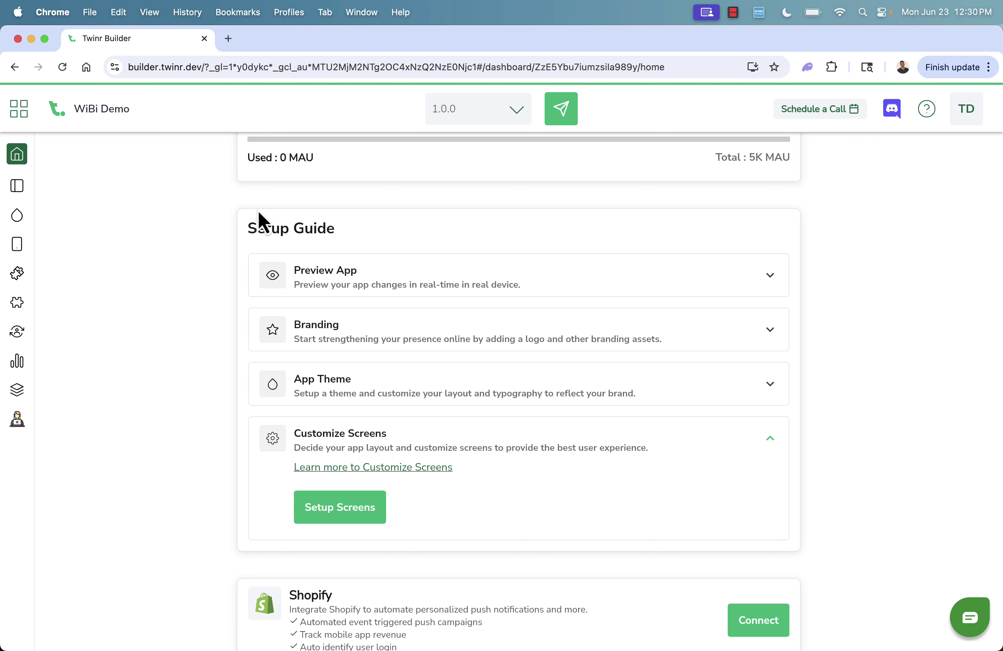
pyautogui.click(307, 273)
# - Review the branding's app info in the Android and iOS previews, and examine the launch screen settings
pyautogui.click(17, 186)
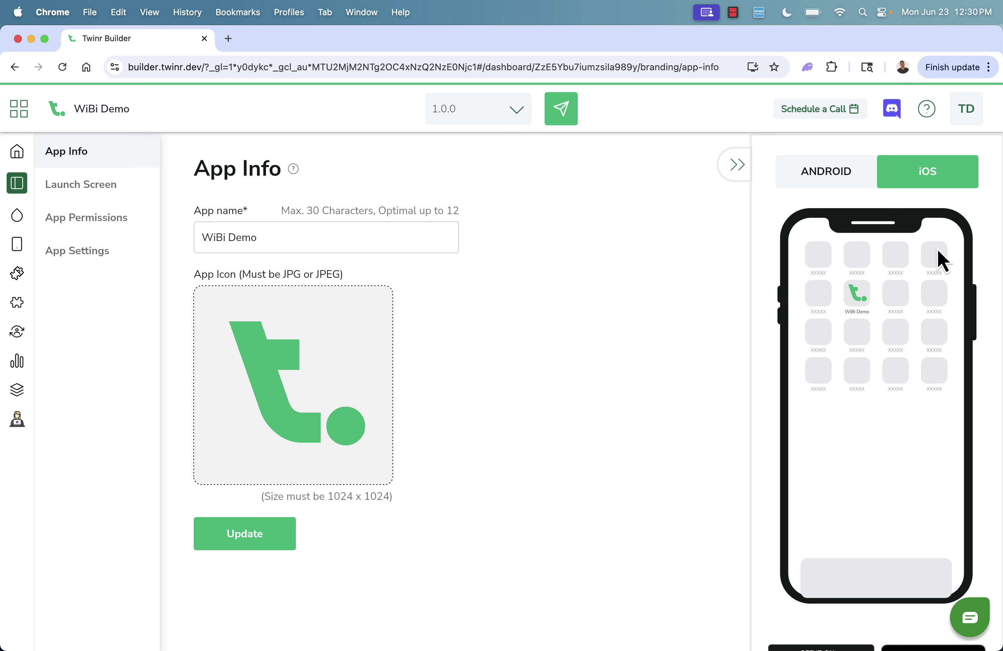
pyautogui.click(846, 171)
pyautogui.click(909, 180)
pyautogui.click(75, 186)
pyautogui.scroll(-3, 424, 303)
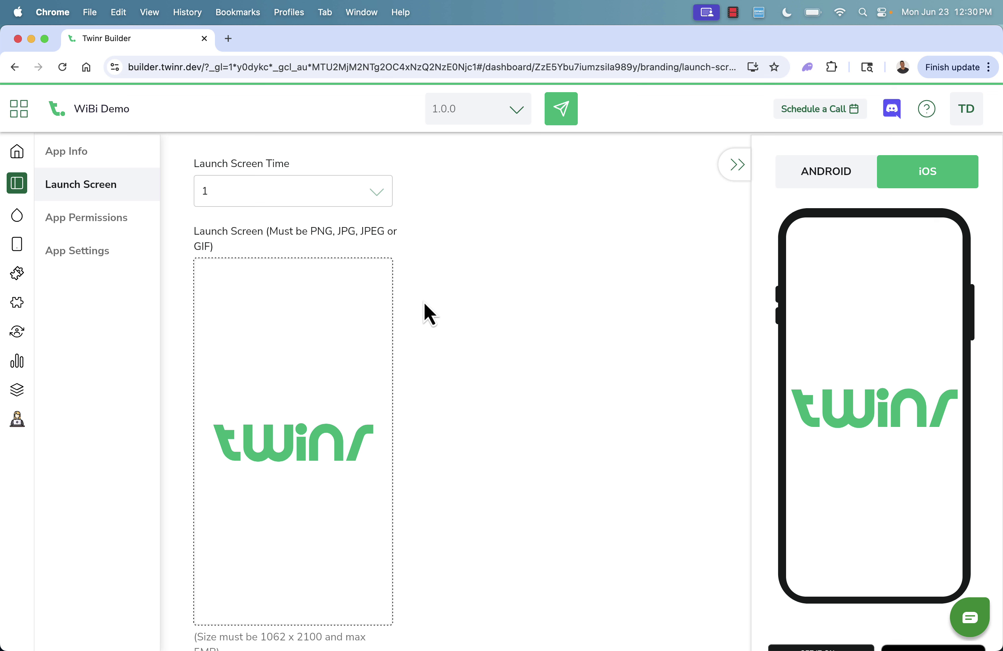
pyautogui.scroll(-3, 424, 303)
pyautogui.scroll(3, 424, 303)
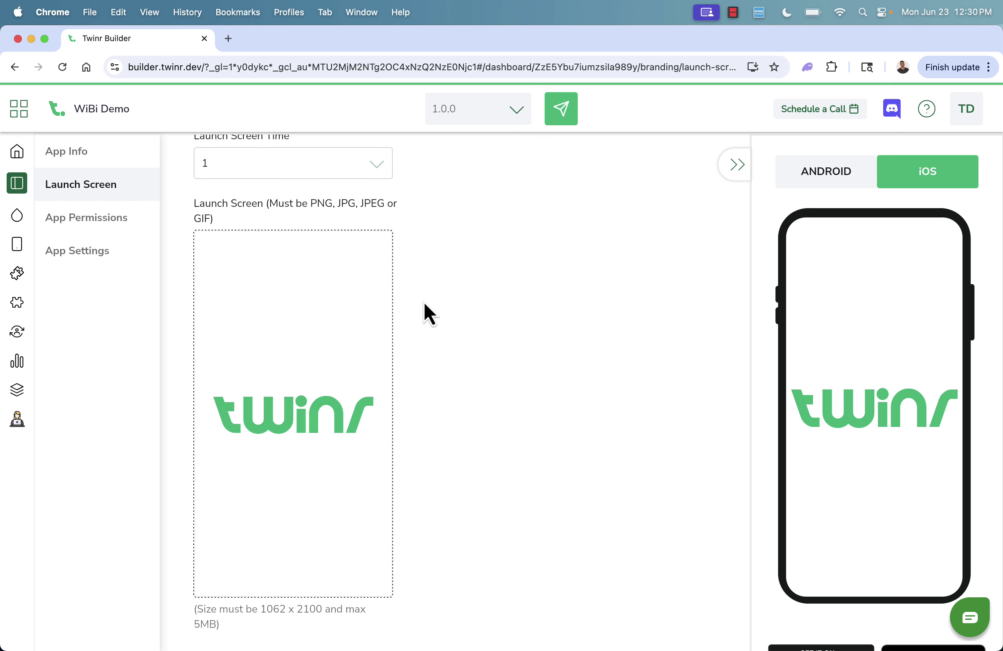
pyautogui.scroll(2, 424, 302)
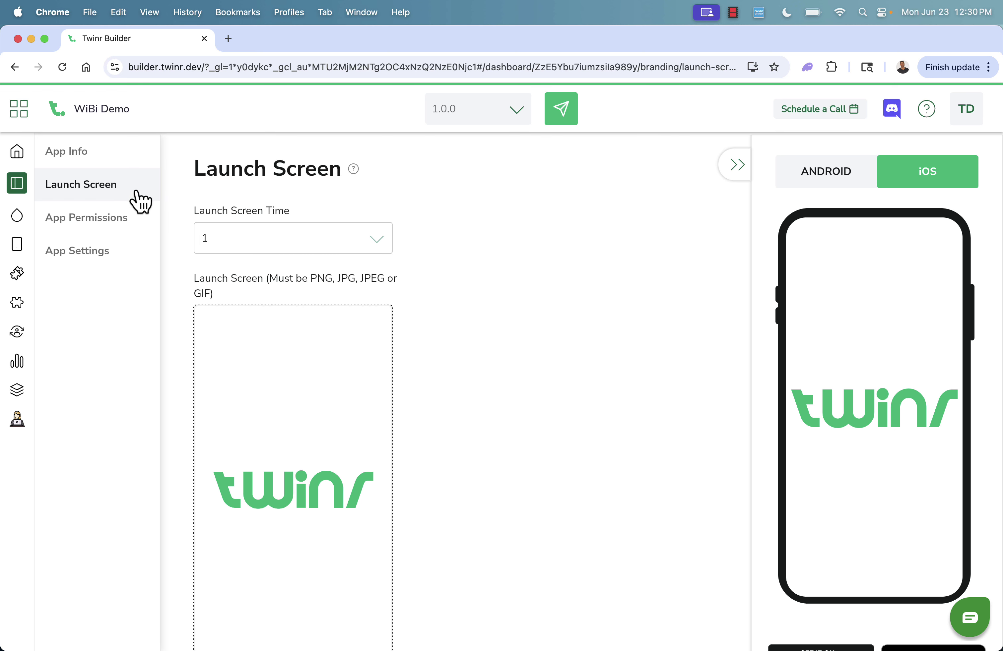
# - Review the branding's app permissions and app settings, and open the color theme of the app theme
pyautogui.click(117, 219)
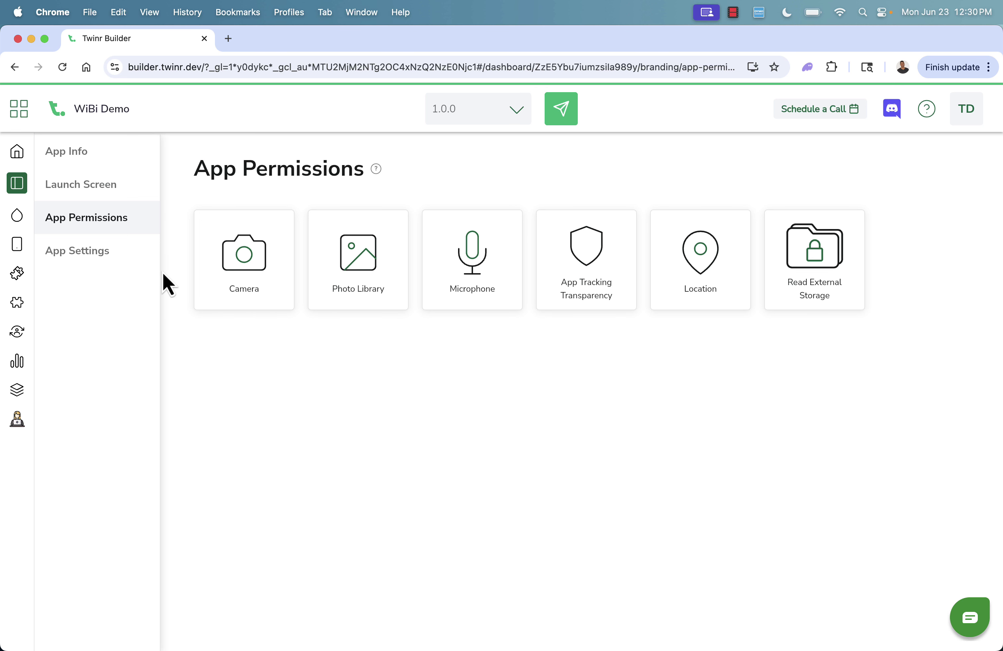
pyautogui.click(96, 259)
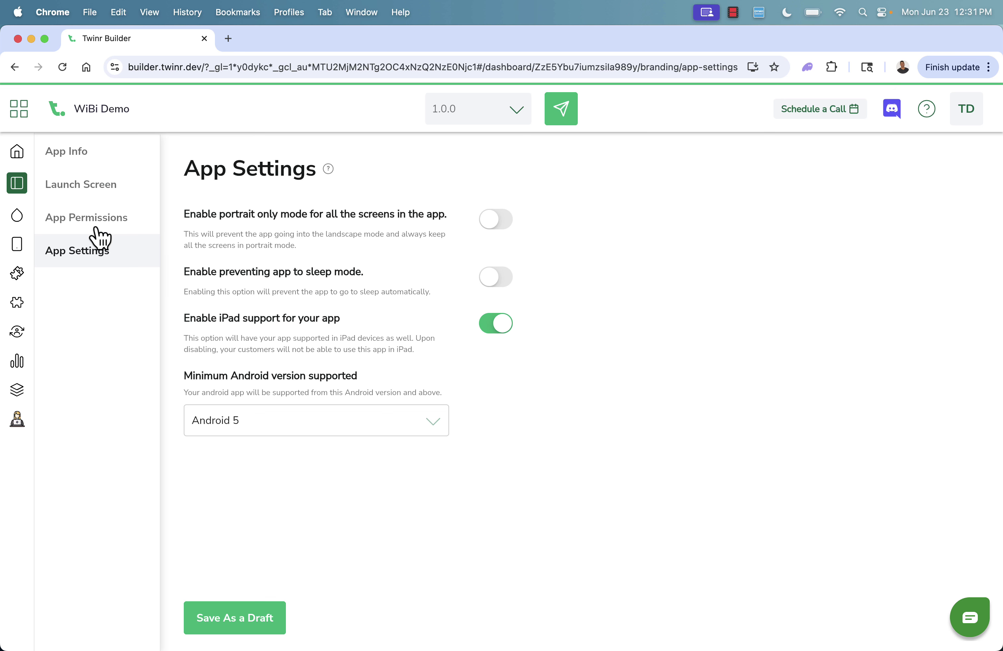
pyautogui.click(18, 193)
pyautogui.click(18, 220)
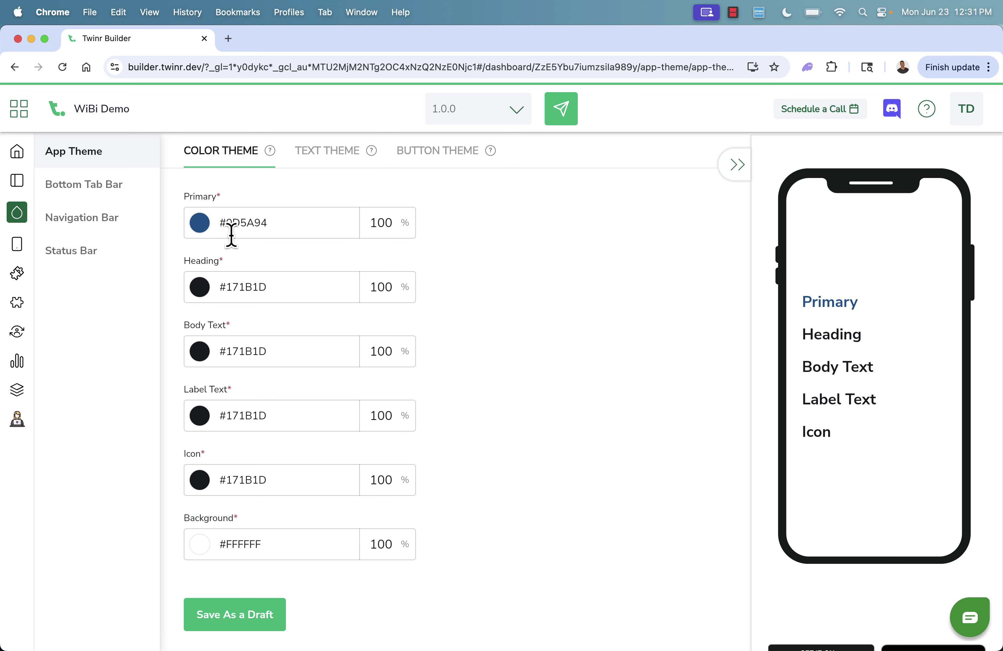
# - Try #0D9430 and #890D94 as the primary theme color, and discard the change
pyautogui.click(206, 228)
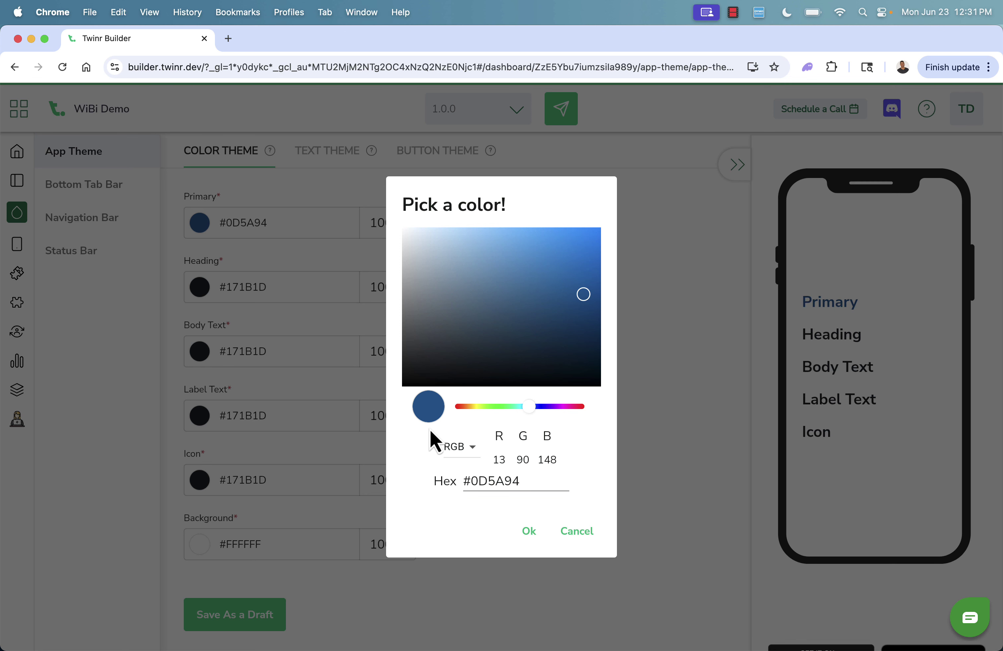
pyautogui.click(466, 407)
pyautogui.click(504, 408)
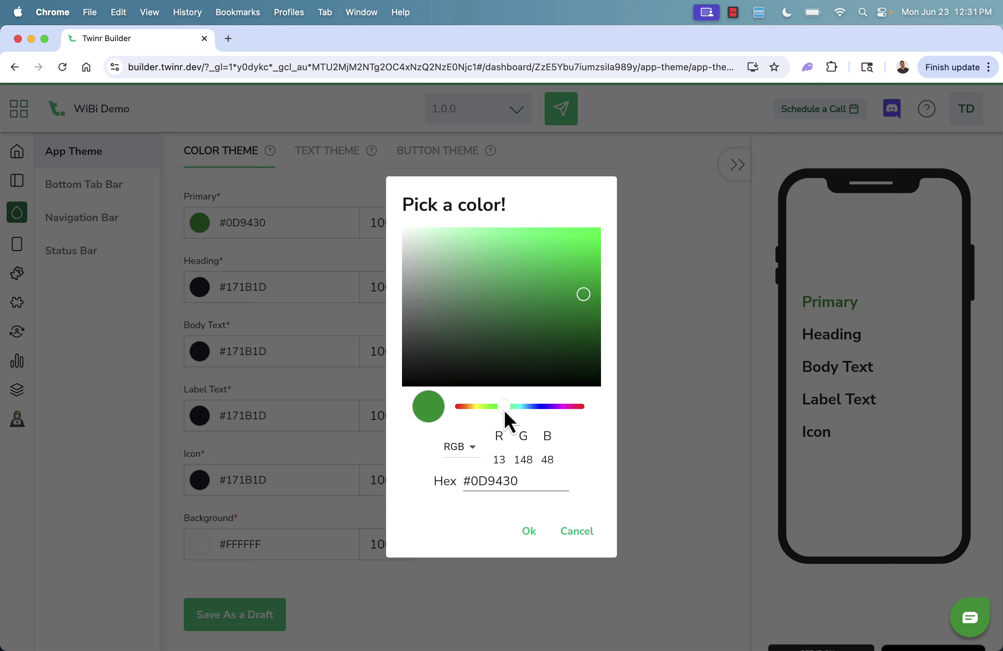
pyautogui.click(561, 409)
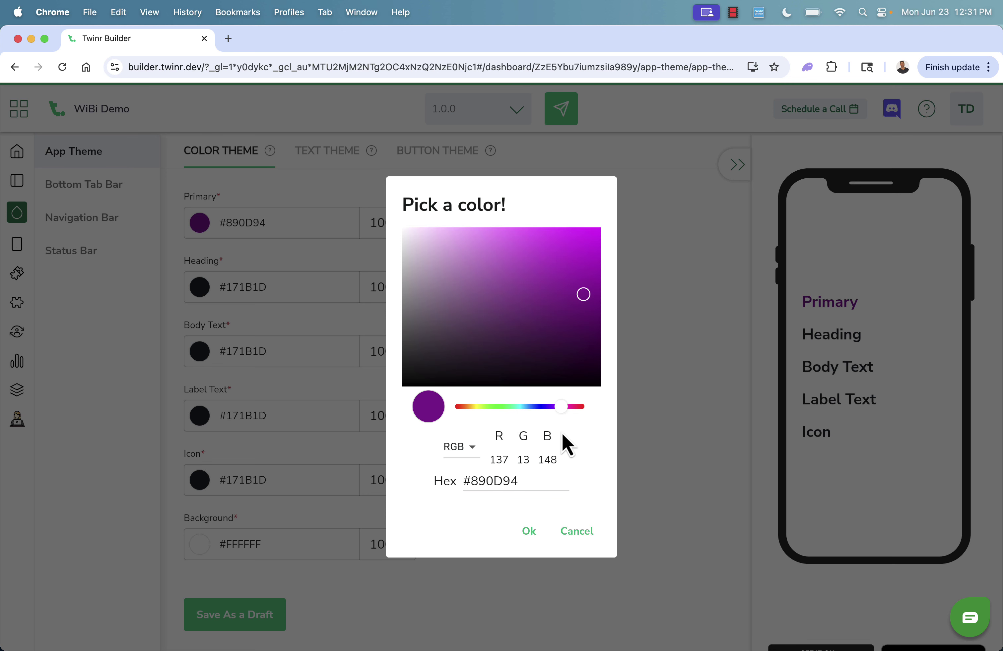
pyautogui.click(578, 532)
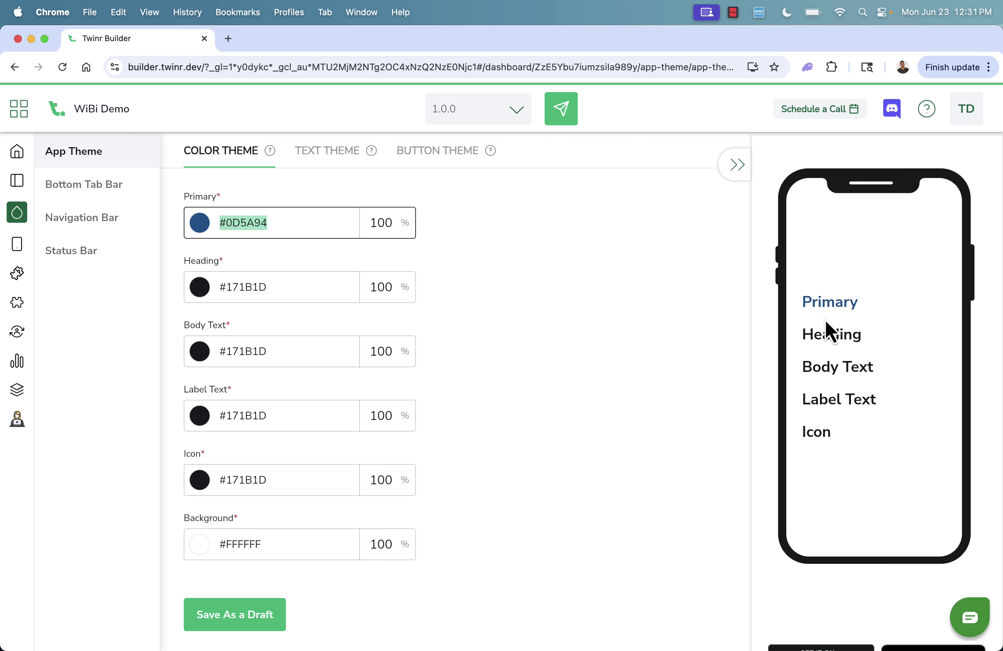
# - Examine the color theme preview and the text theme's font sizes and weights for heading, body and label styles
pyautogui.scroll(-2, 841, 428)
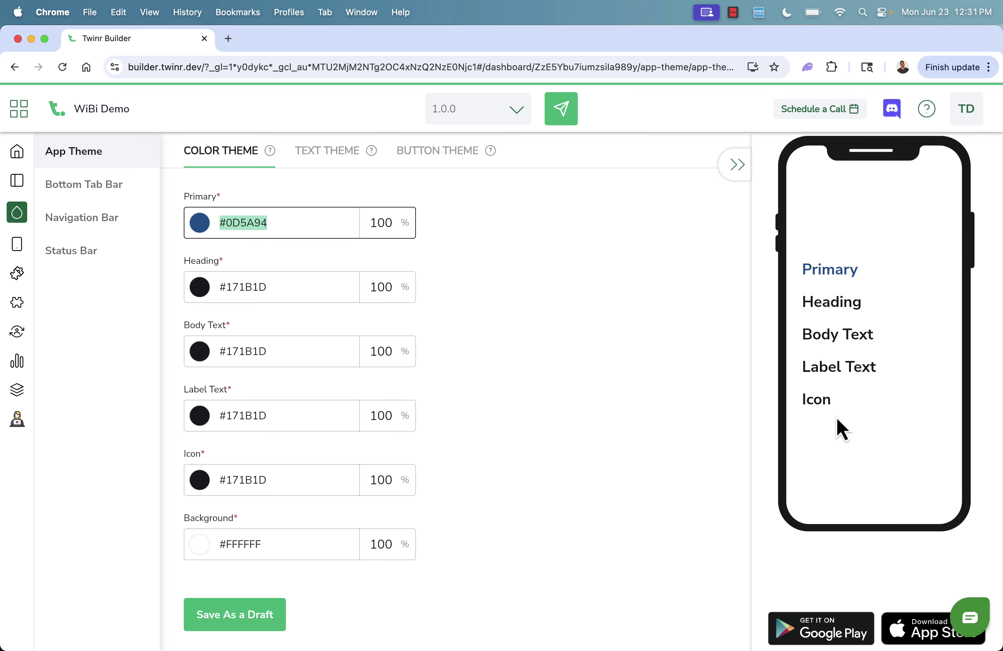
pyautogui.scroll(2, 841, 428)
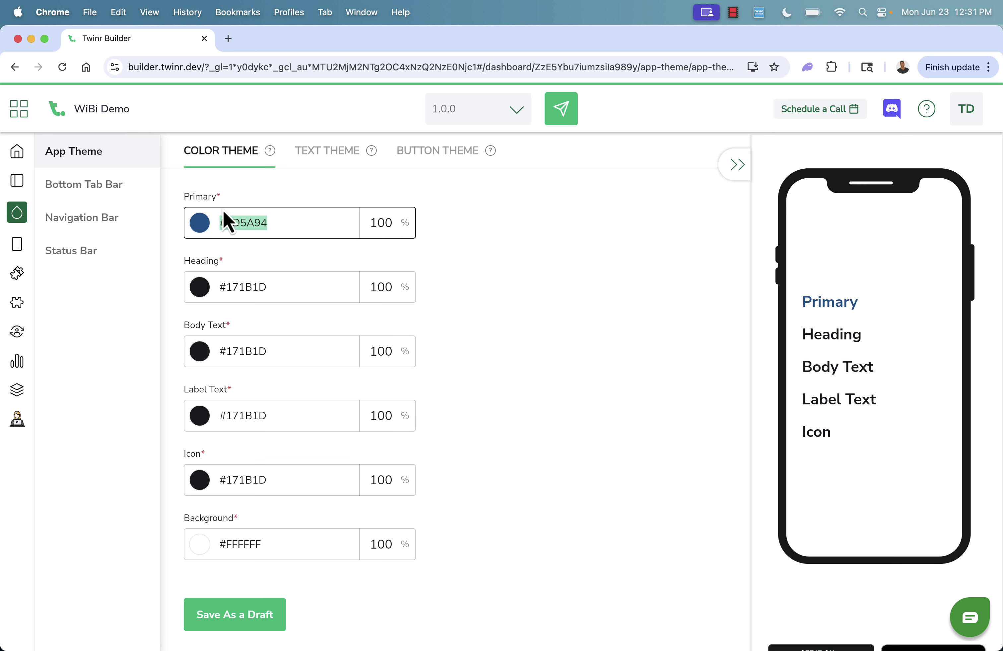
pyautogui.click(342, 157)
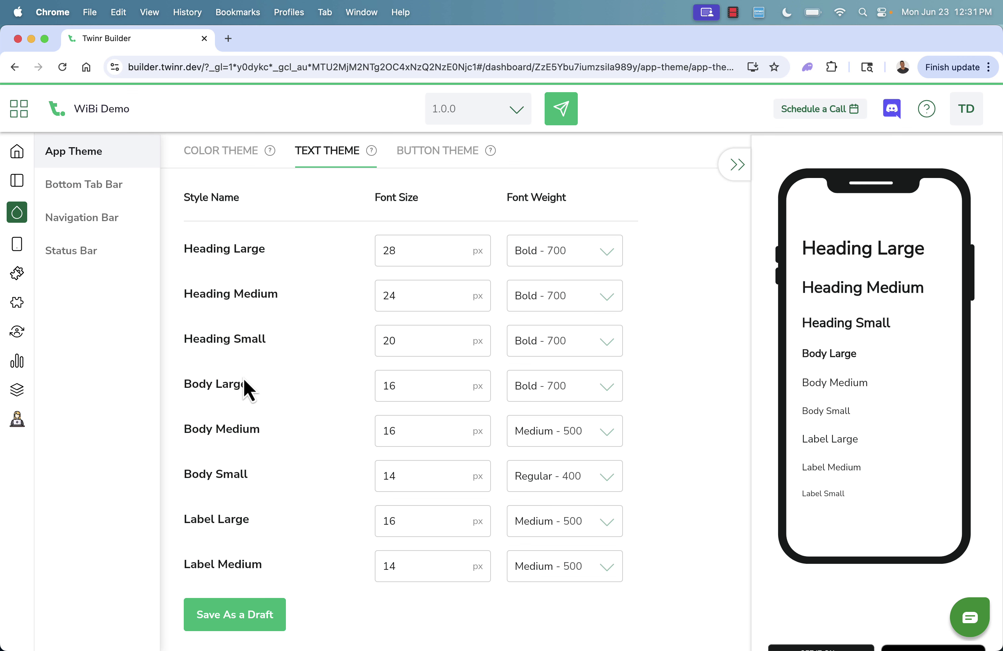
pyautogui.scroll(-2, 232, 485)
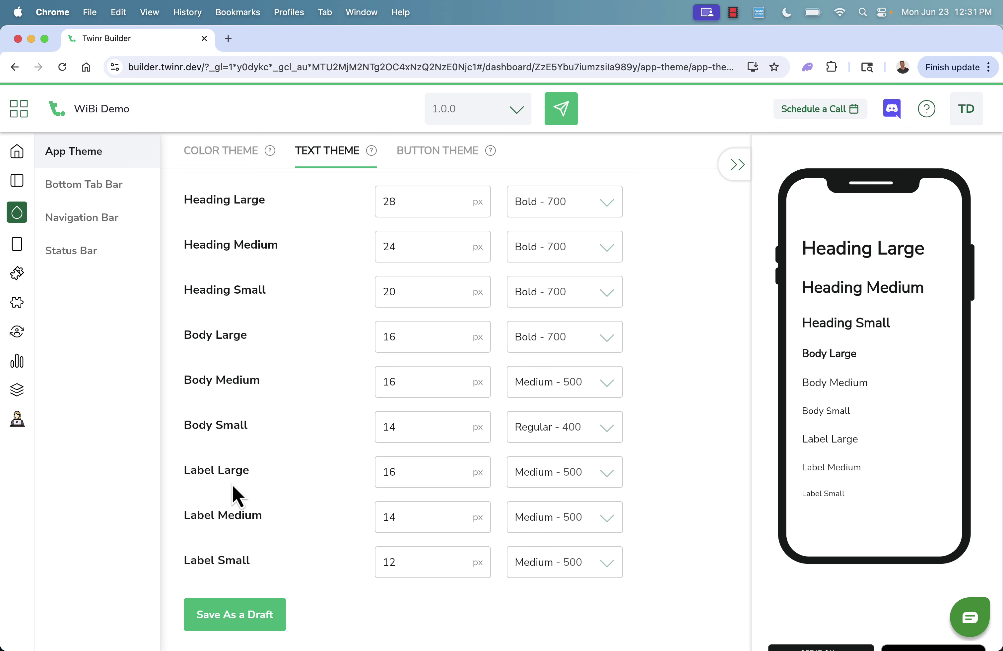
pyautogui.scroll(2, 232, 485)
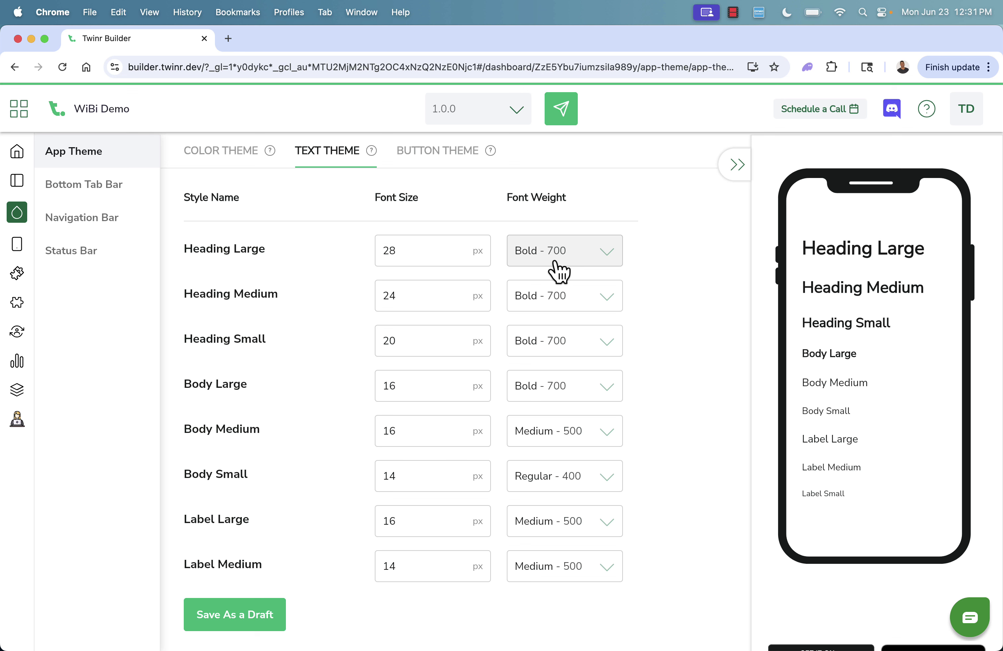
# - Try the ExtraLight - 100 and SemiBold - 600 font weights for Heading Large, and return it to Bold - 700
pyautogui.click(560, 272)
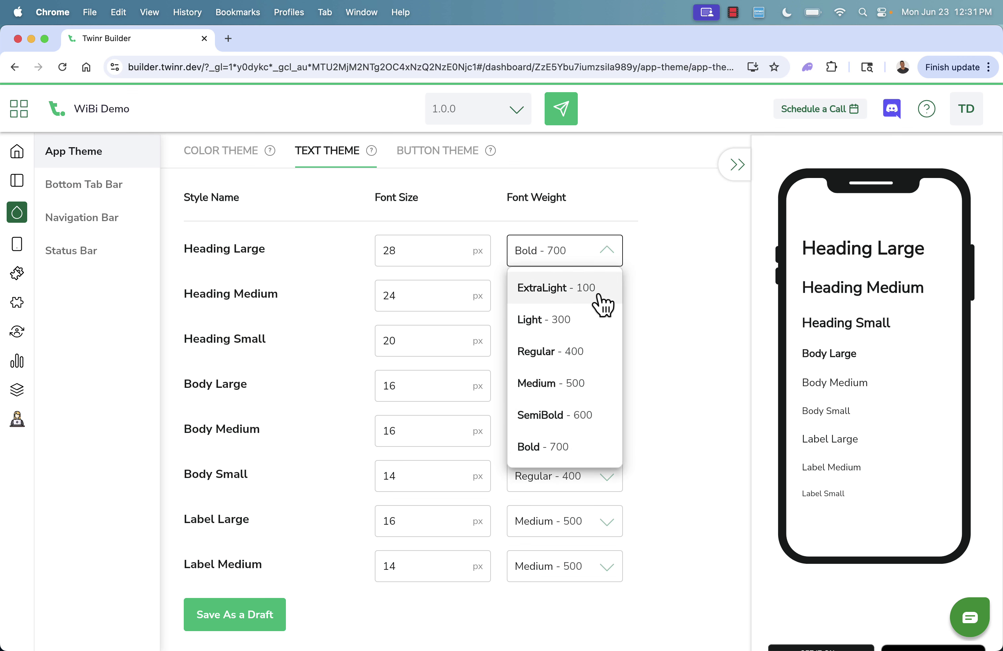
pyautogui.click(660, 334)
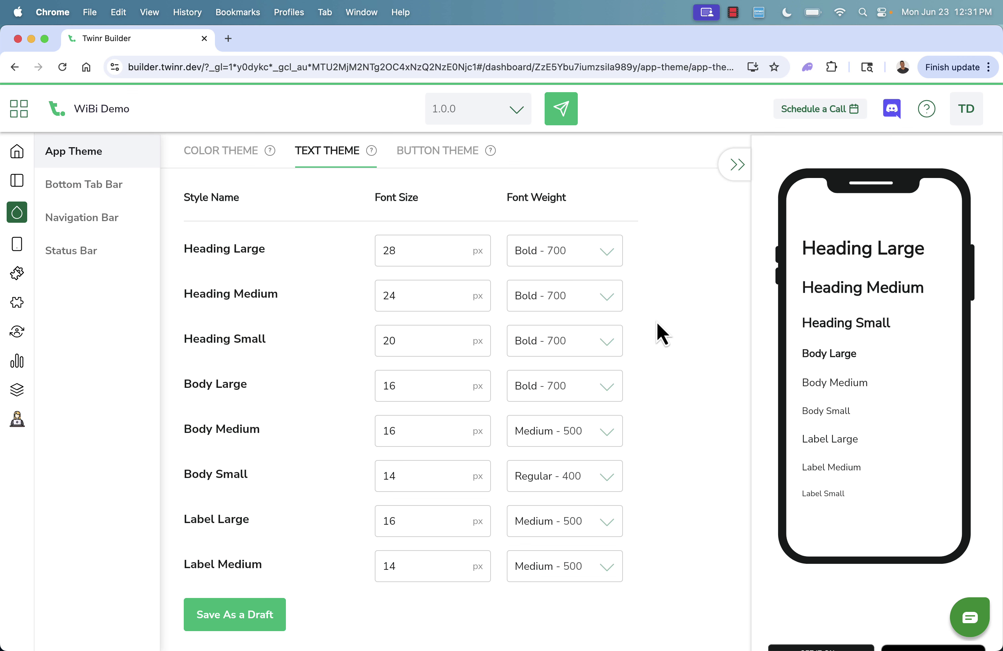
pyautogui.click(593, 256)
pyautogui.click(596, 290)
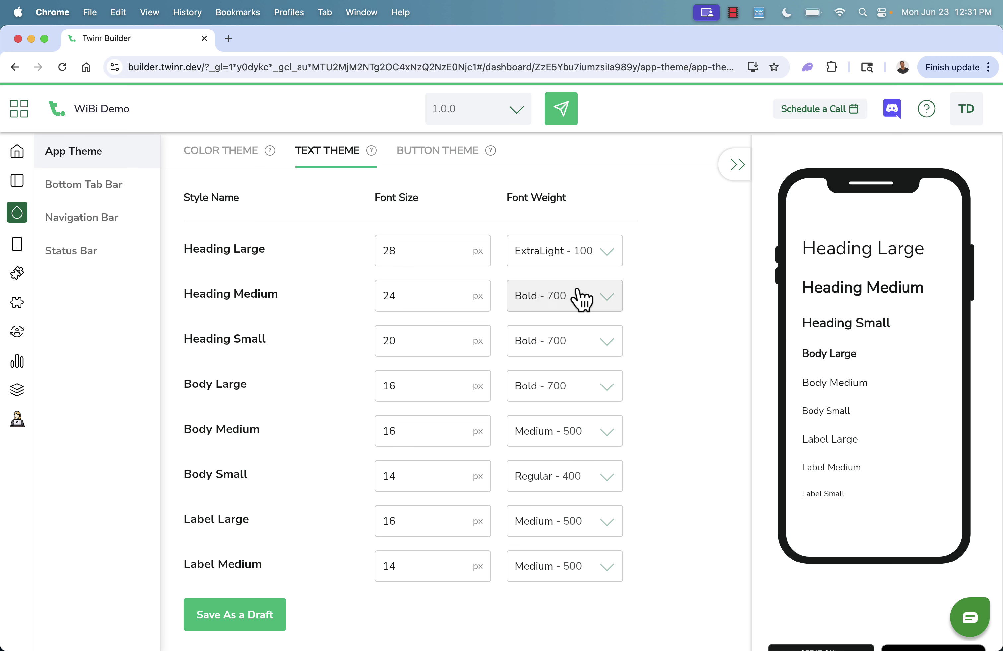
pyautogui.click(545, 259)
pyautogui.click(549, 416)
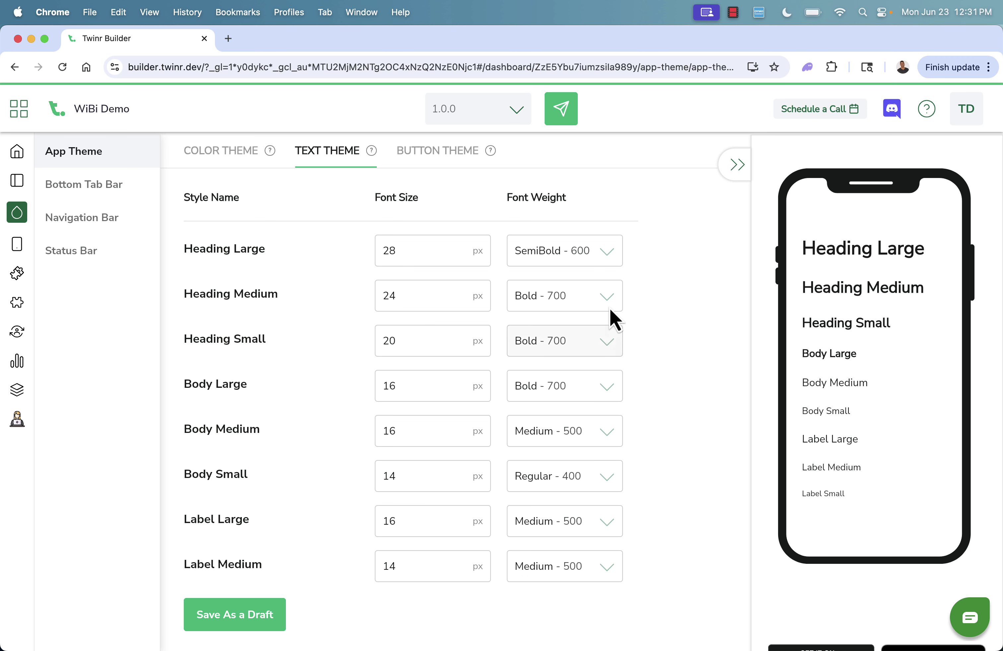
pyautogui.click(575, 259)
pyautogui.click(549, 447)
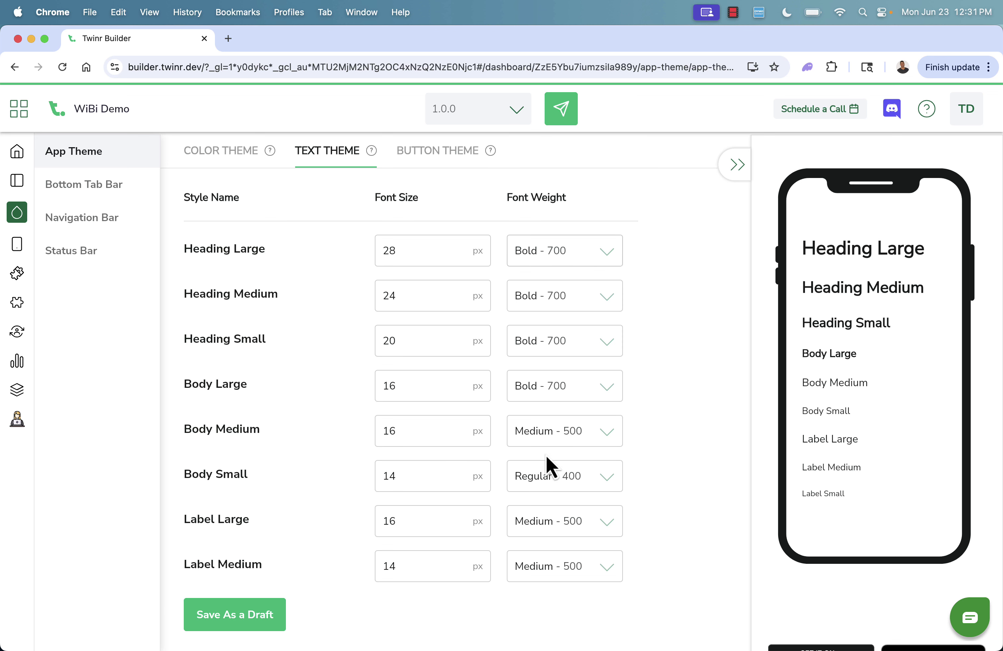
# - Try a font size of 44 px for Heading Large in the text theme, and restore it to 28 px
pyautogui.click(440, 256)
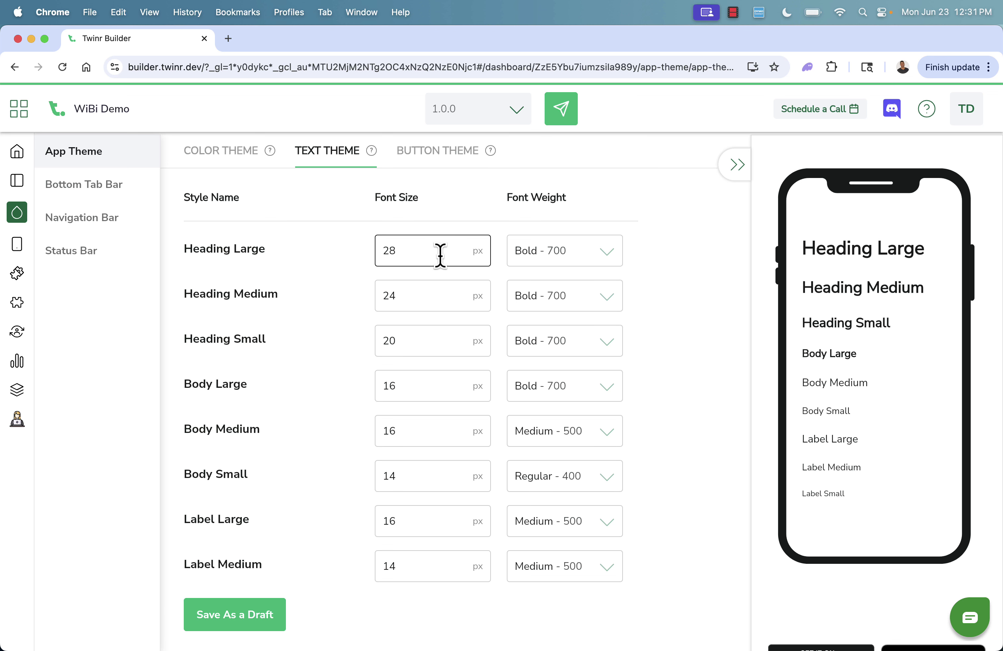
pyautogui.press('BackSpace')
pyautogui.press('BackSpace')
pyautogui.write('28')
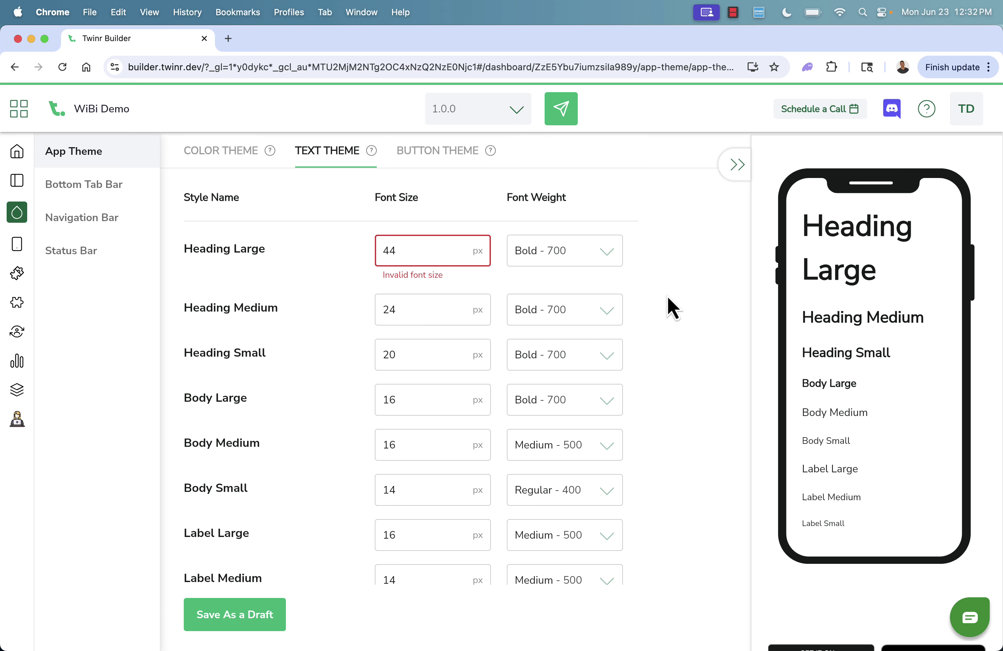
pyautogui.click(711, 328)
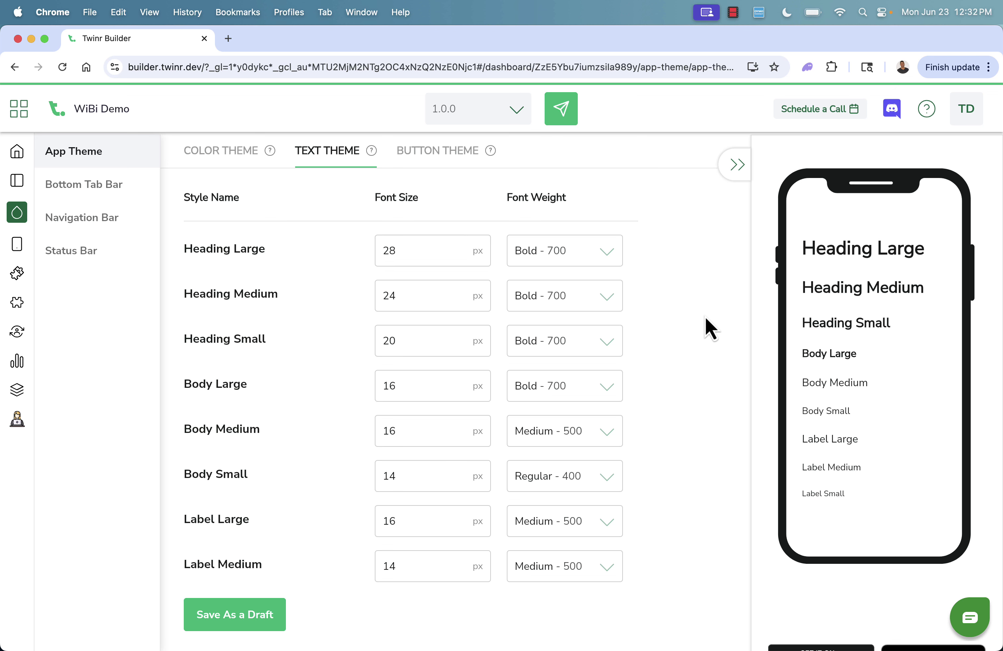
# - In the button theme, try the square and slightly rounded shapes for the primary button, and choose the fully rounded pill shape
pyautogui.click(441, 150)
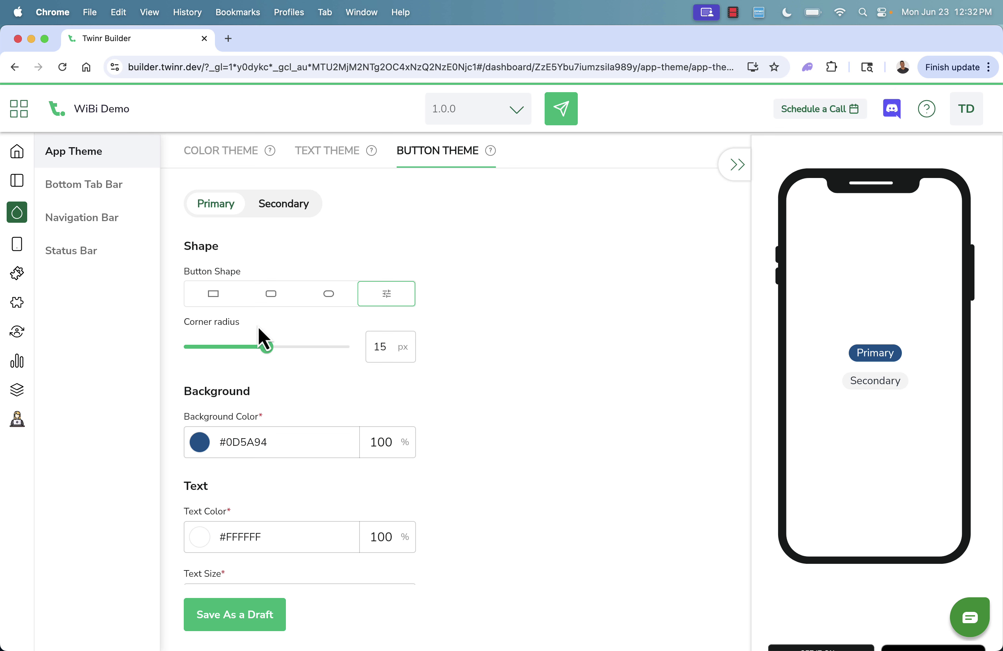
pyautogui.moveTo(266, 349)
pyautogui.mouseDown()
pyautogui.moveTo(237, 349)
pyautogui.moveTo(280, 349)
pyautogui.mouseUp()
pyautogui.click(212, 295)
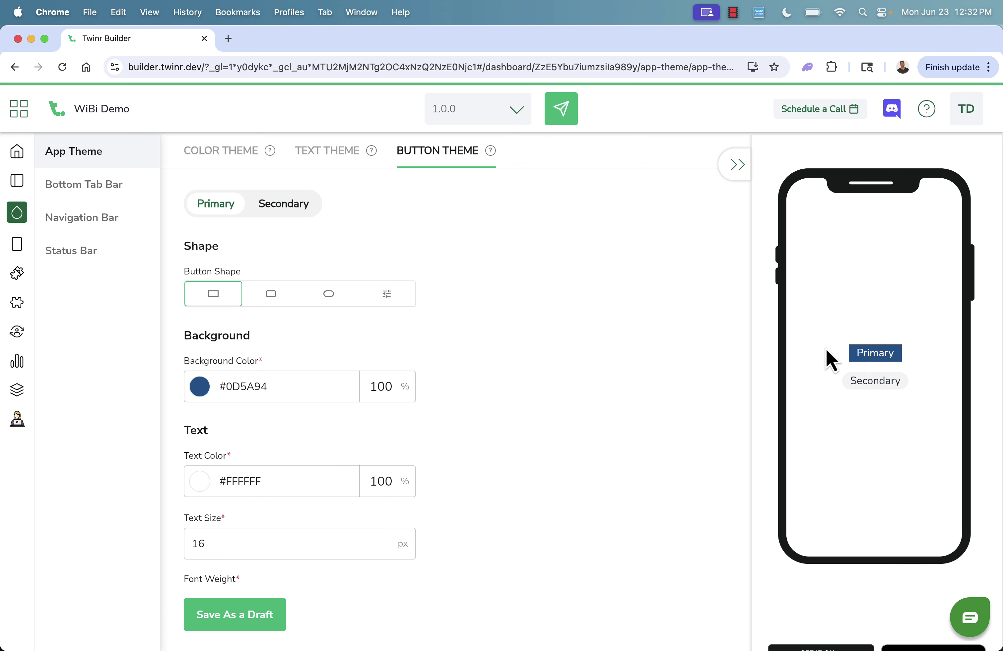
pyautogui.click(269, 299)
pyautogui.click(332, 298)
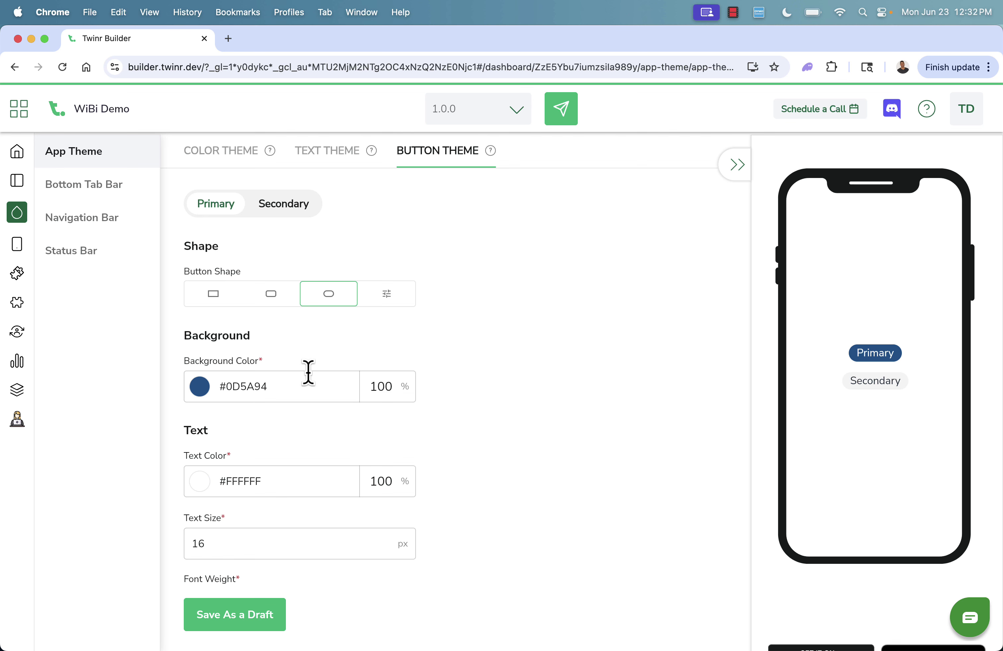
# - Set the primary button's background color to dark green #016202
pyautogui.scroll(-2, 308, 372)
pyautogui.click(203, 356)
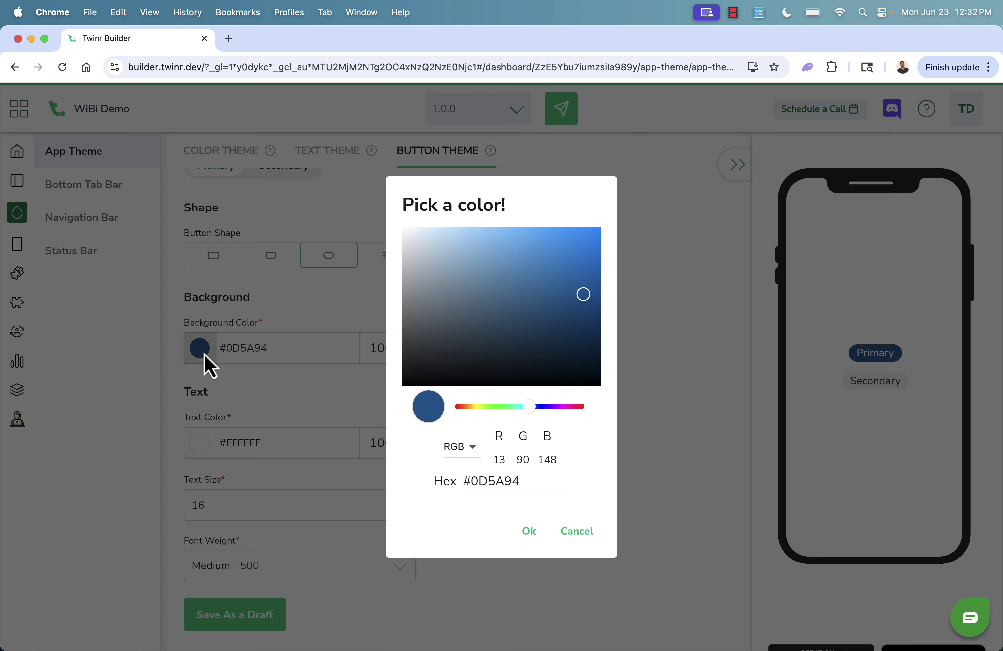
pyautogui.click(499, 408)
pyautogui.click(534, 314)
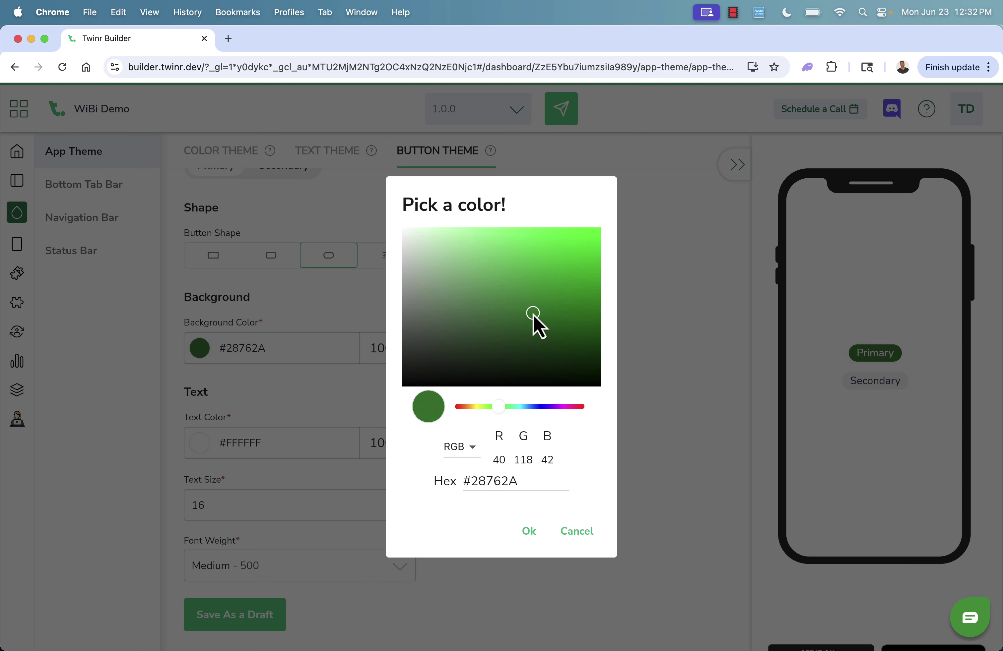
pyautogui.moveTo(534, 318); pyautogui.dragTo(599, 328)
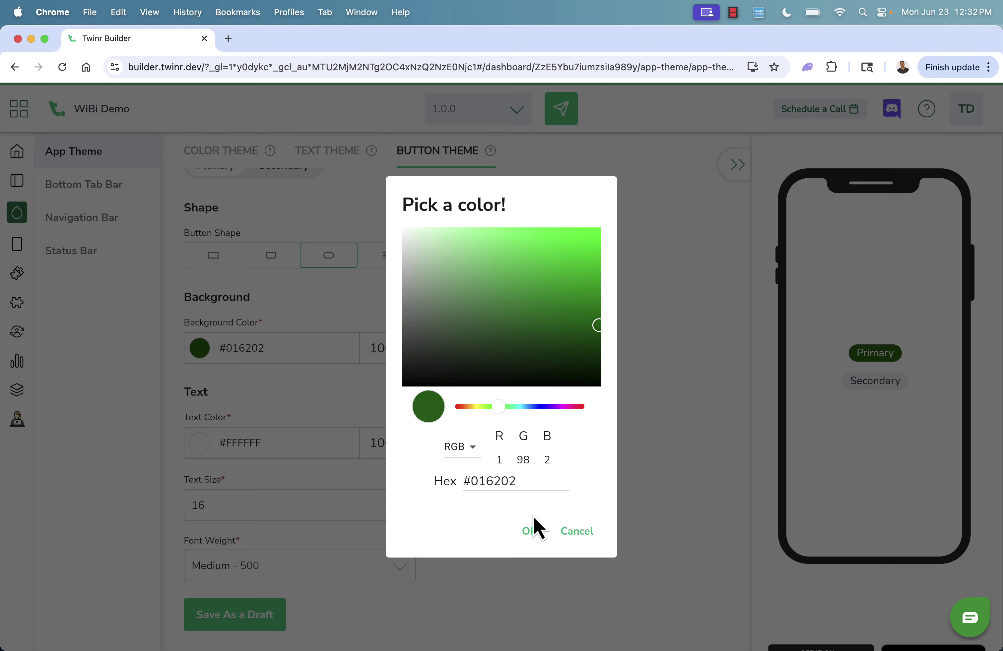
pyautogui.click(529, 531)
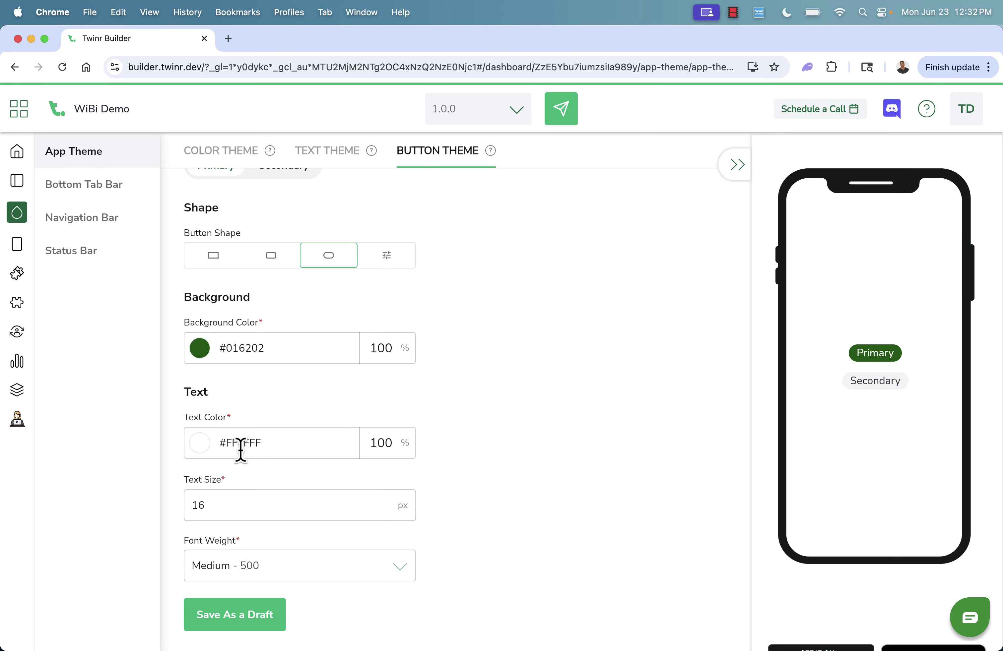
# - Set the primary button's text size to 20 px and its font weight to Bold - 700
pyautogui.scroll(-1, 296, 431)
pyautogui.click(272, 460)
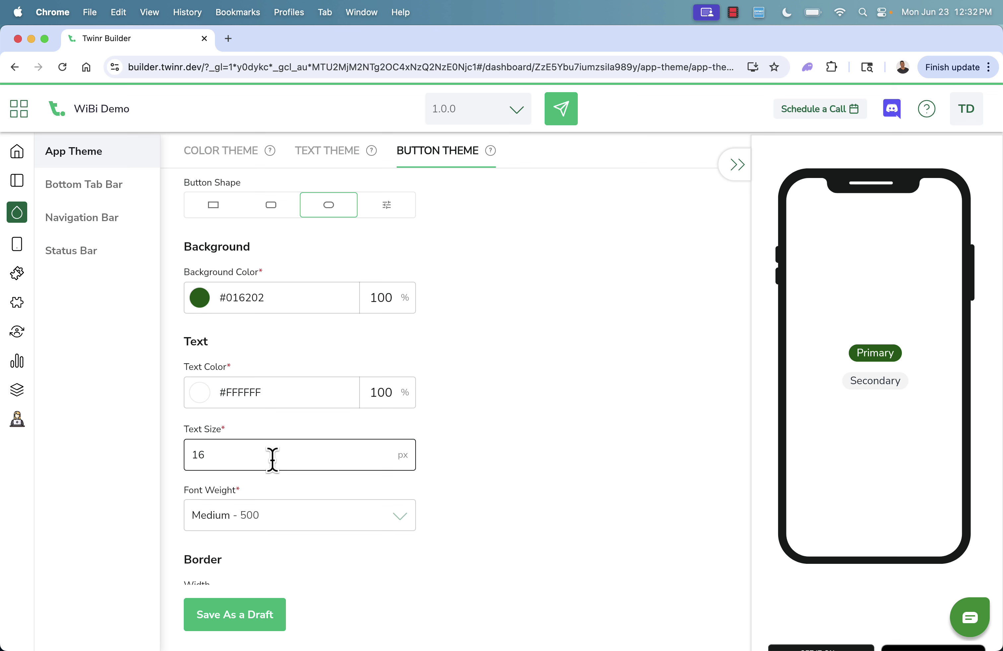
pyautogui.press('BackSpace')
pyautogui.press('BackSpace')
pyautogui.write('20')
pyautogui.click(468, 469)
pyautogui.scroll(-1, 470, 469)
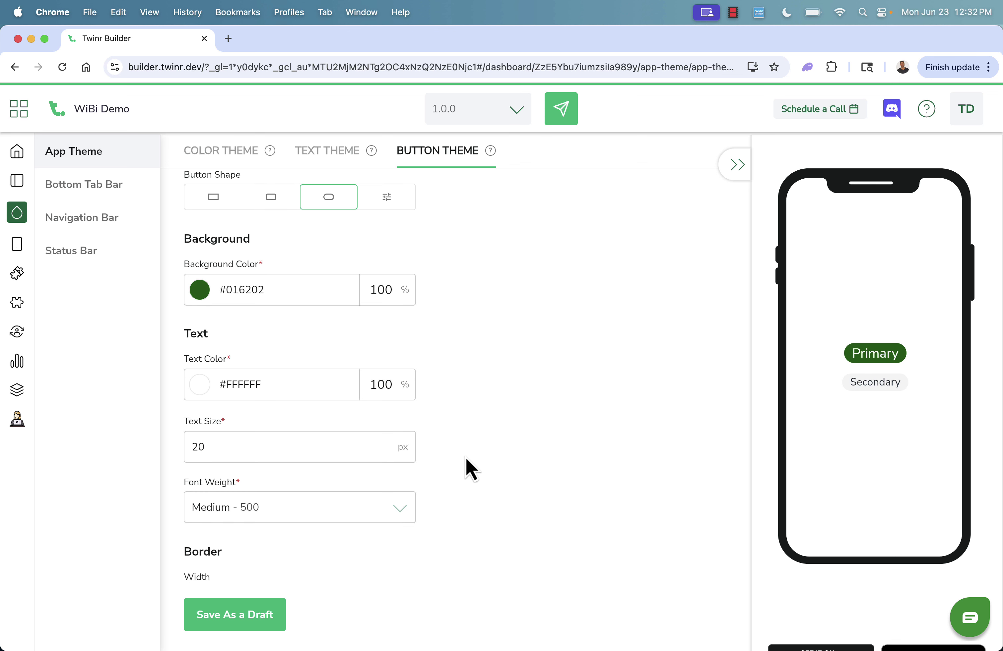
pyautogui.scroll(-2, 471, 469)
pyautogui.click(351, 425)
pyautogui.click(228, 621)
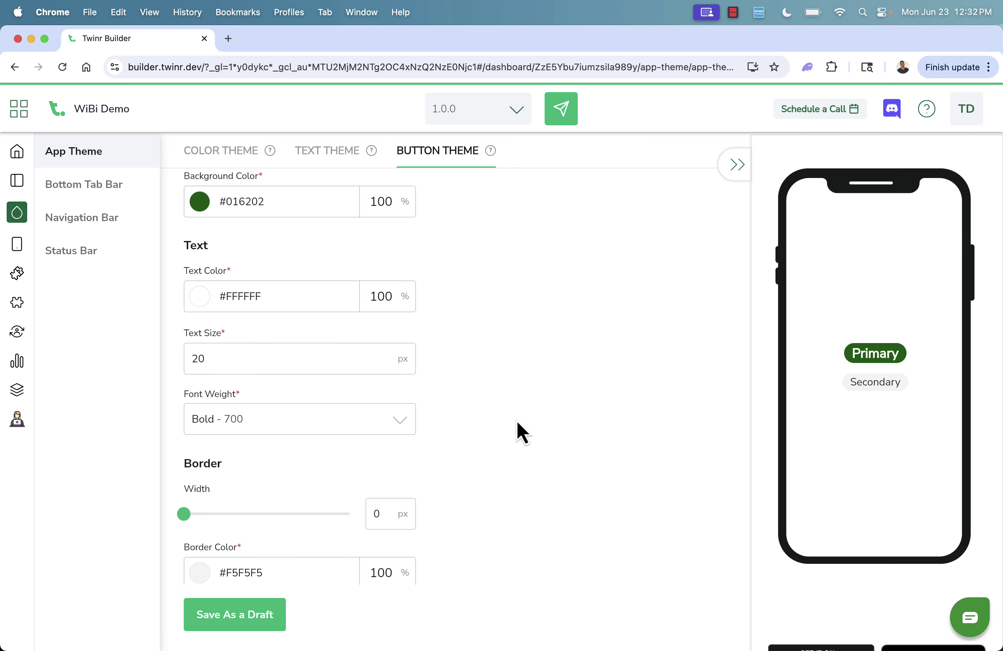
# - Review the primary button's border options, and set the bottom tab bar's background color to green #278A00
pyautogui.scroll(-1, 524, 429)
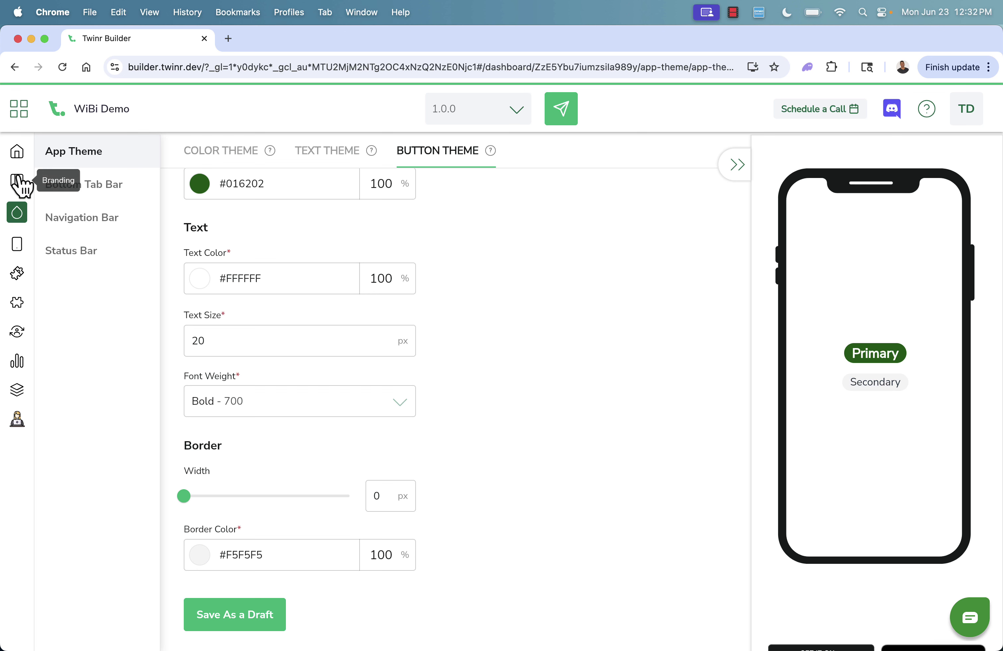
pyautogui.click(60, 194)
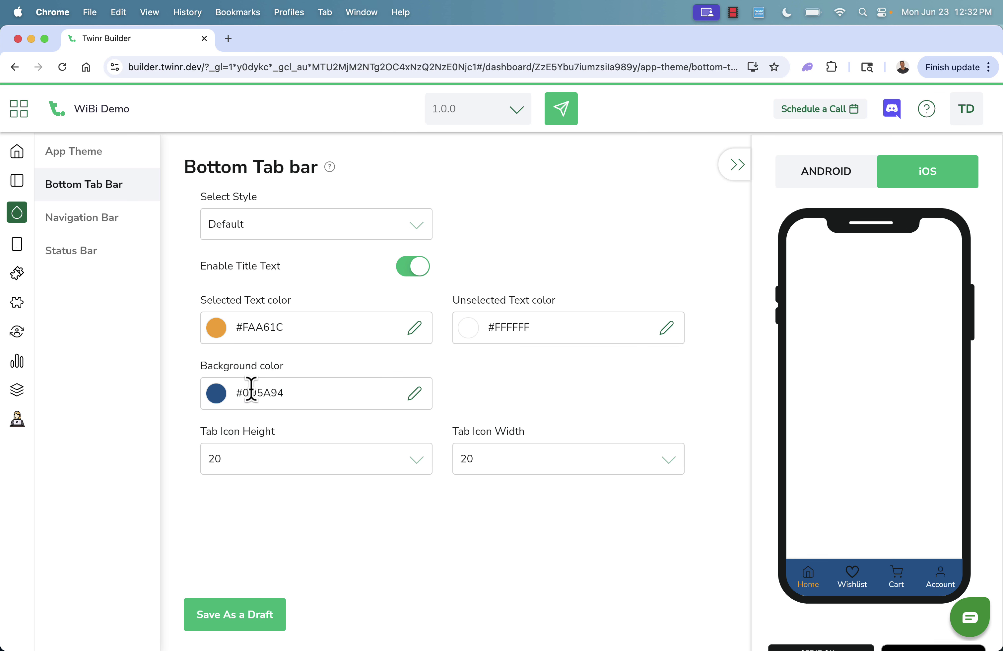
pyautogui.click(413, 394)
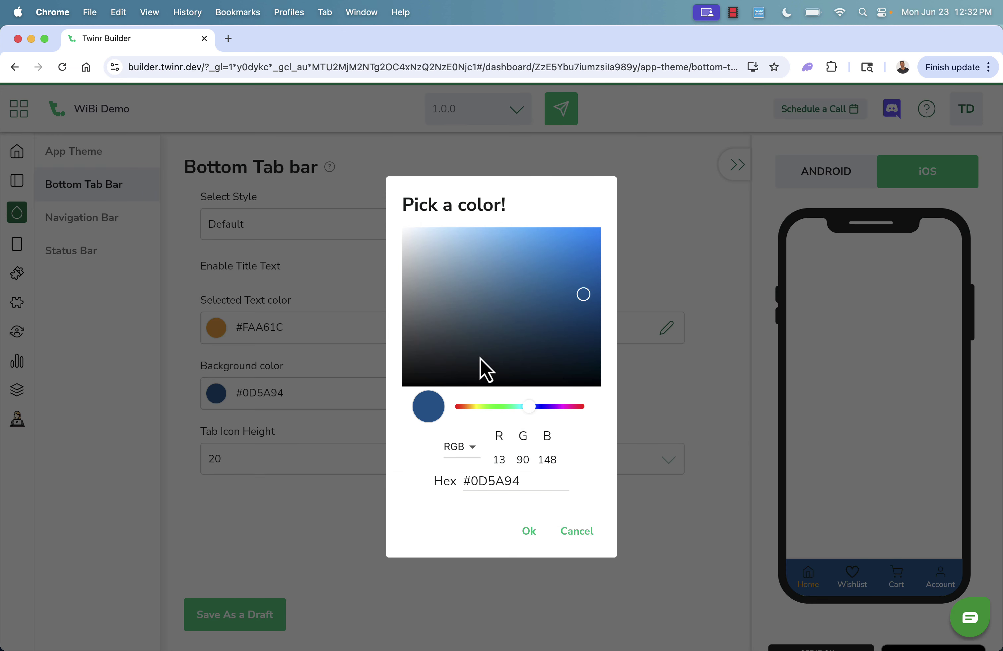
pyautogui.moveTo(495, 407); pyautogui.dragTo(491, 409)
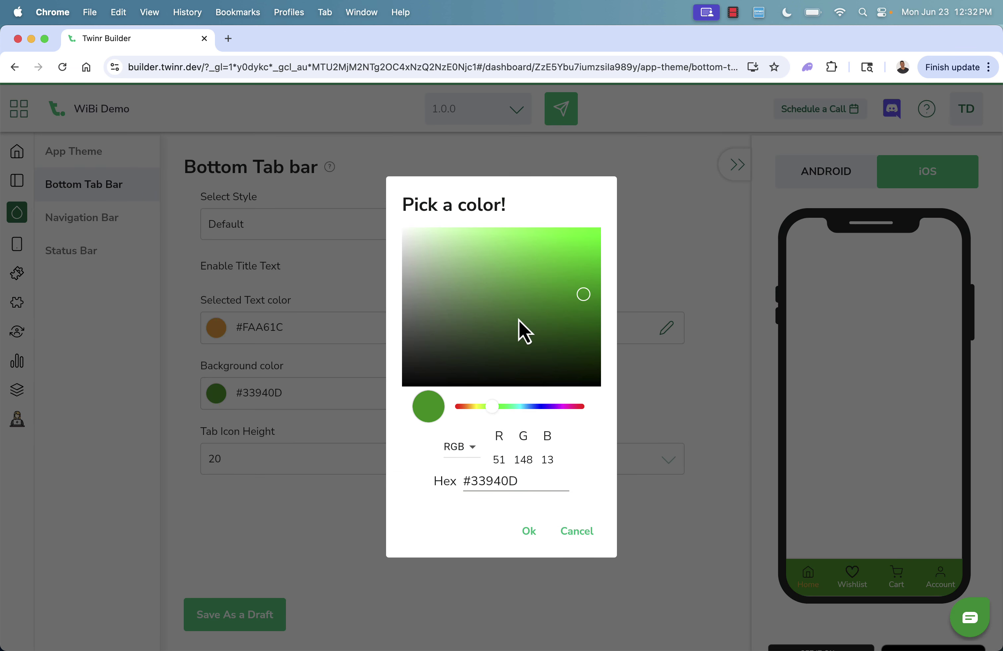
pyautogui.moveTo(518, 319); pyautogui.dragTo(608, 303)
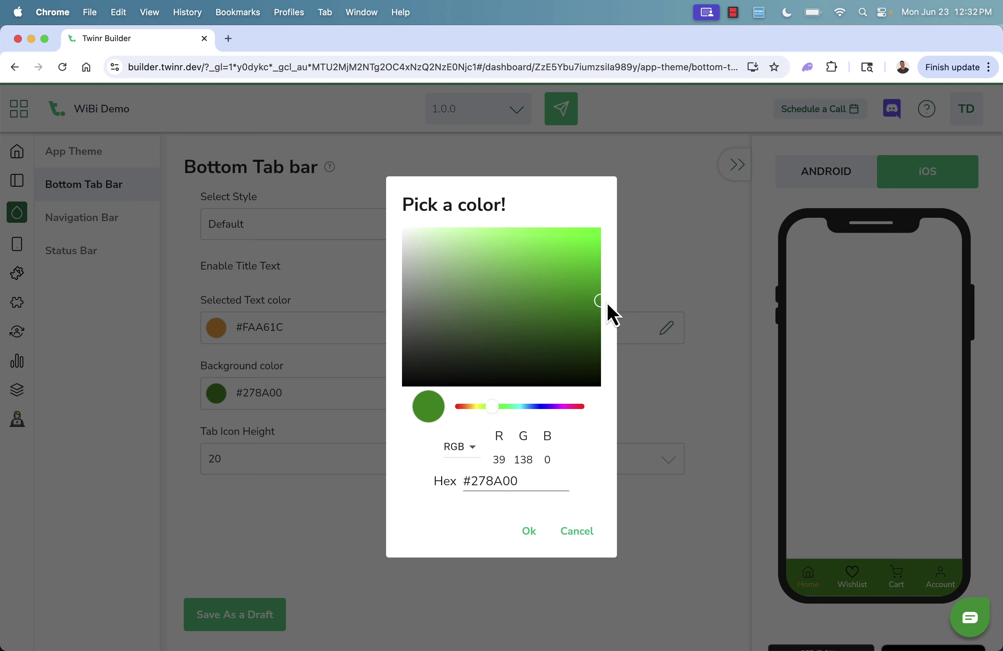
pyautogui.click(528, 531)
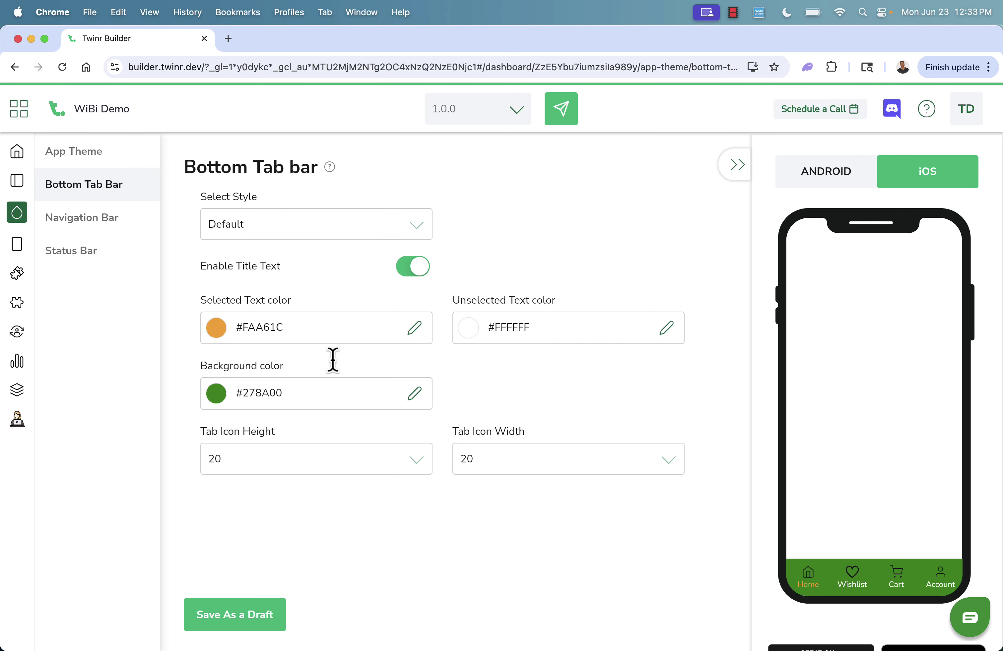
# - Set the bottom tab bar's selected text color to blue #0038FF
pyautogui.click(416, 329)
pyautogui.moveTo(468, 408); pyautogui.dragTo(455, 407)
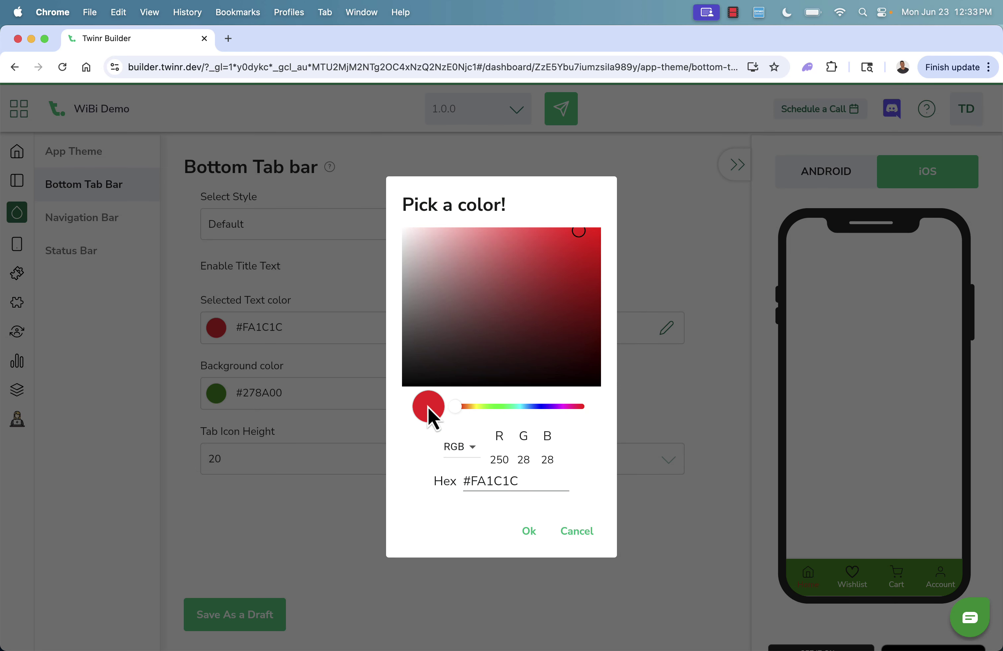
pyautogui.moveTo(478, 364); pyautogui.dragTo(663, 230)
pyautogui.click(536, 407)
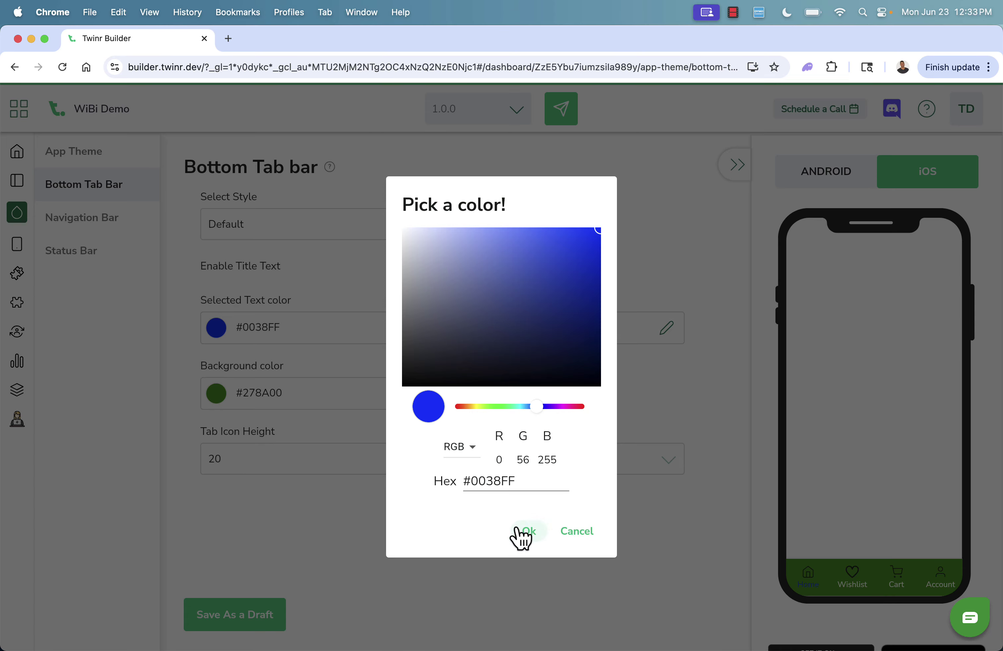
pyautogui.click(529, 531)
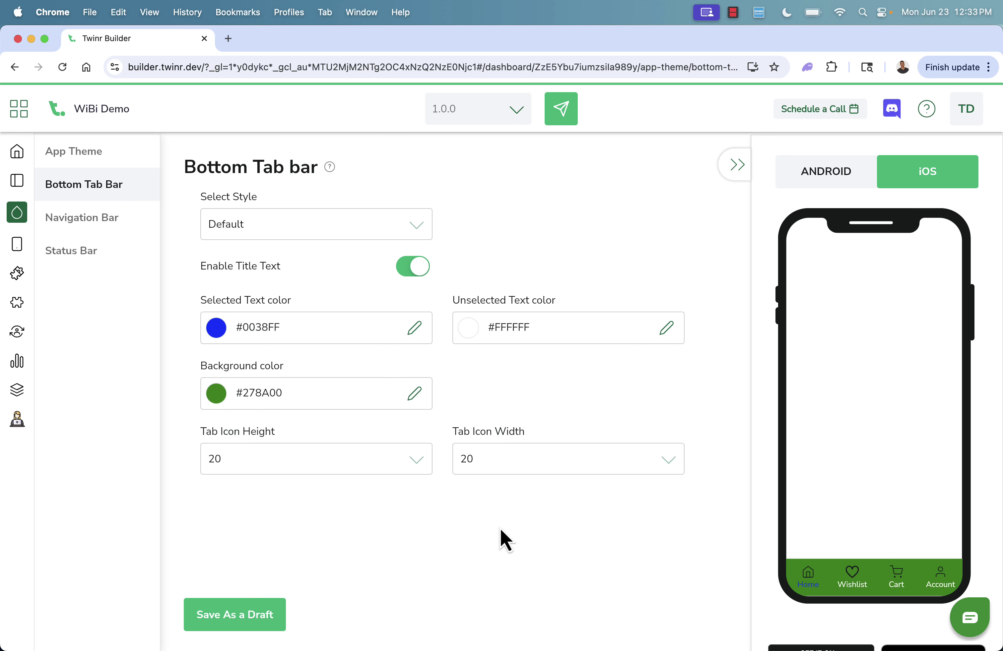
# - Check the selected text color on the Wishlist and Home tabs in the preview, and save the bottom tab bar as a draft
pyautogui.click(845, 587)
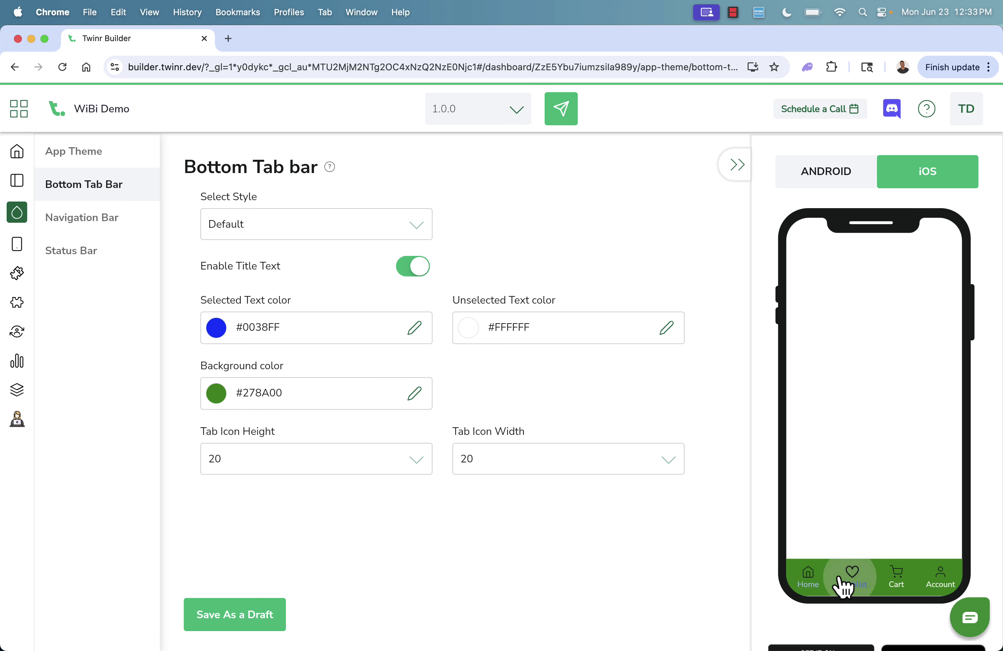
pyautogui.click(820, 588)
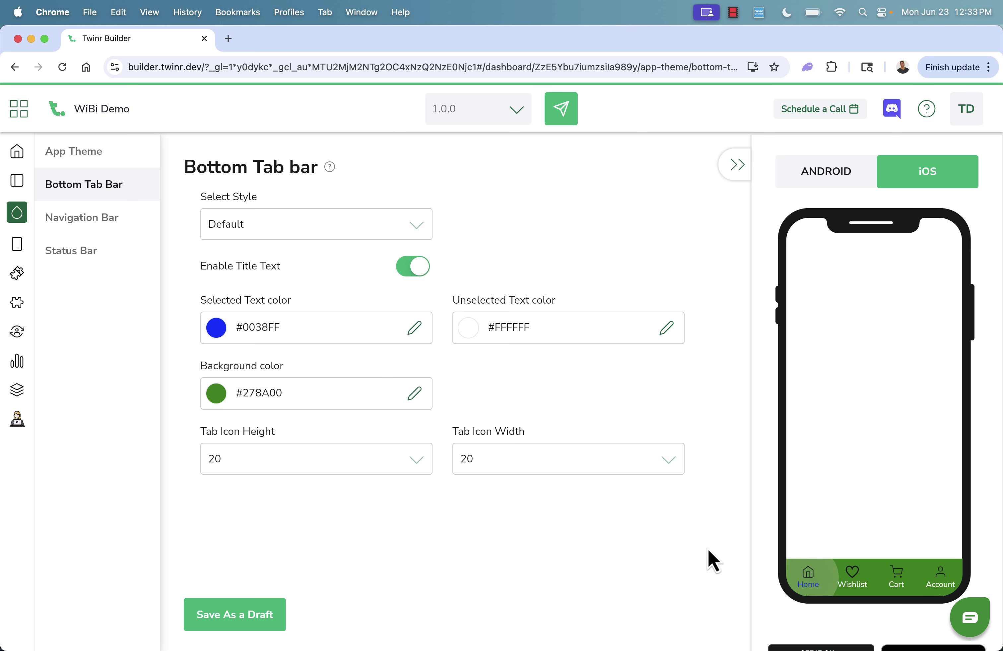
pyautogui.click(224, 625)
# - Try 53 as the navigation bar's title image height, and set it back to 60
pyautogui.click(102, 230)
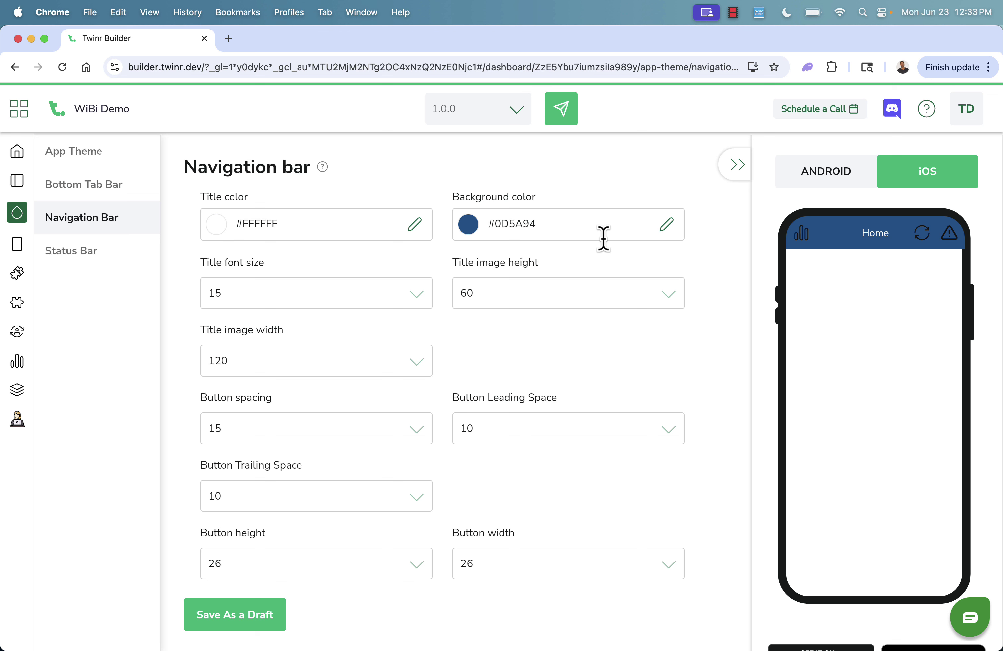
pyautogui.click(525, 224)
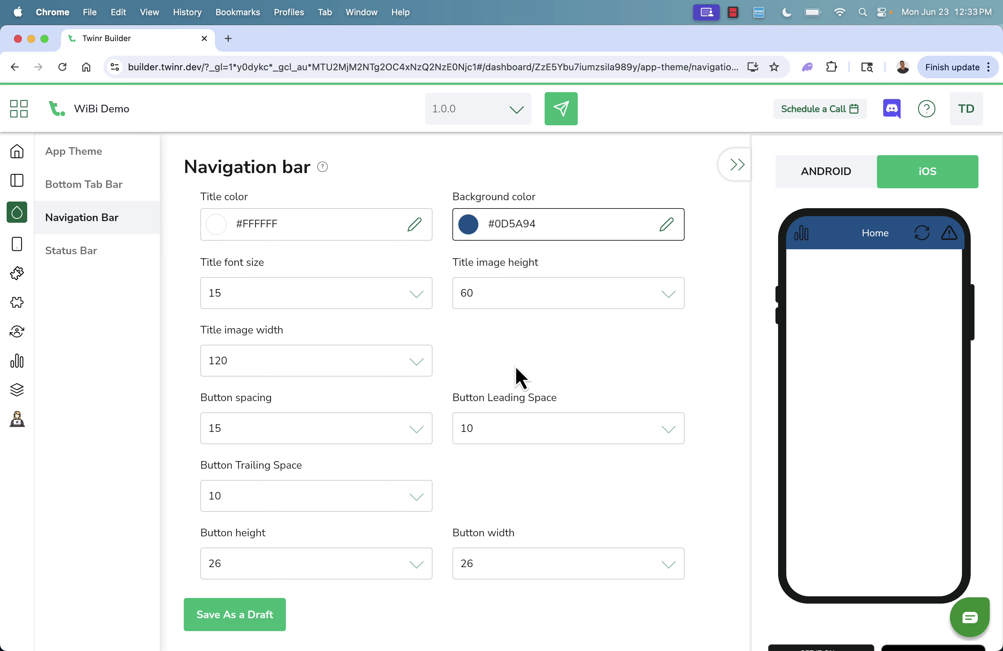
pyautogui.click(496, 296)
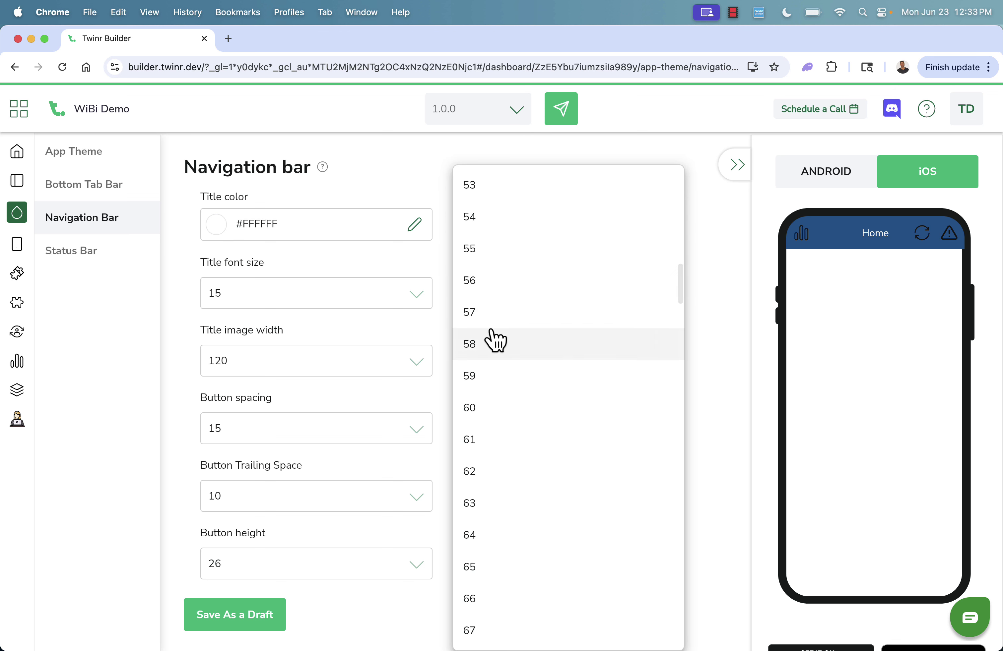
pyautogui.click(480, 199)
pyautogui.click(496, 298)
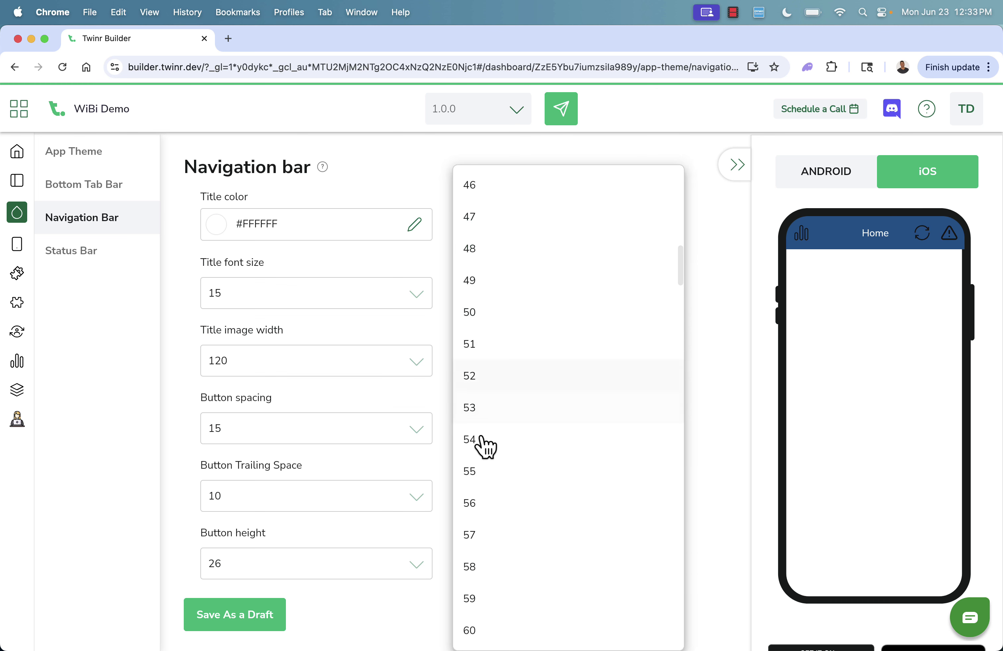
pyautogui.click(472, 630)
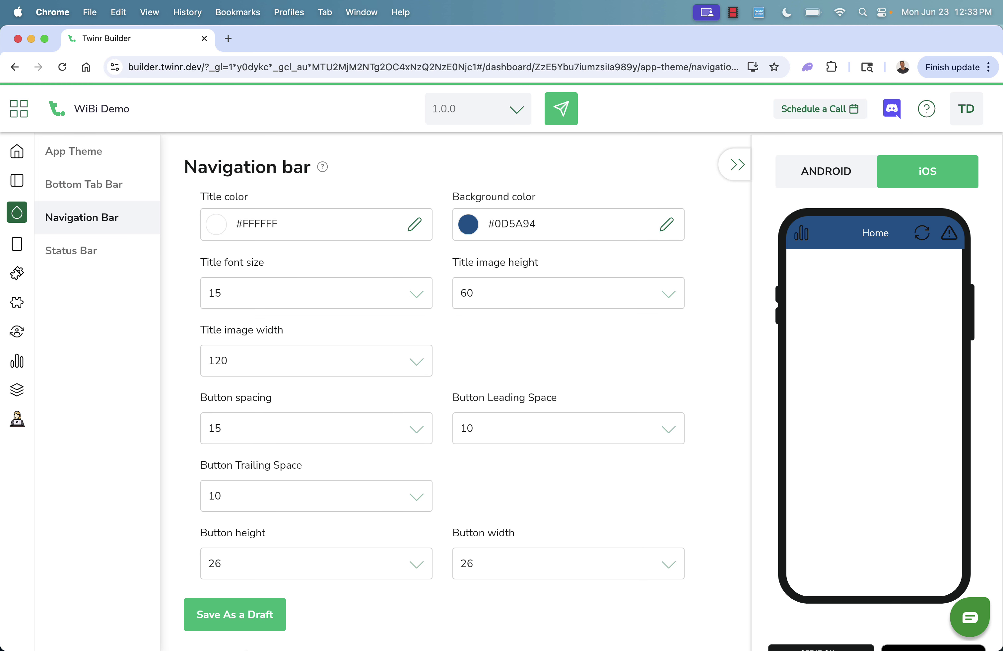
# - Open the app theme's status bar settings and save them as a draft
pyautogui.click(88, 254)
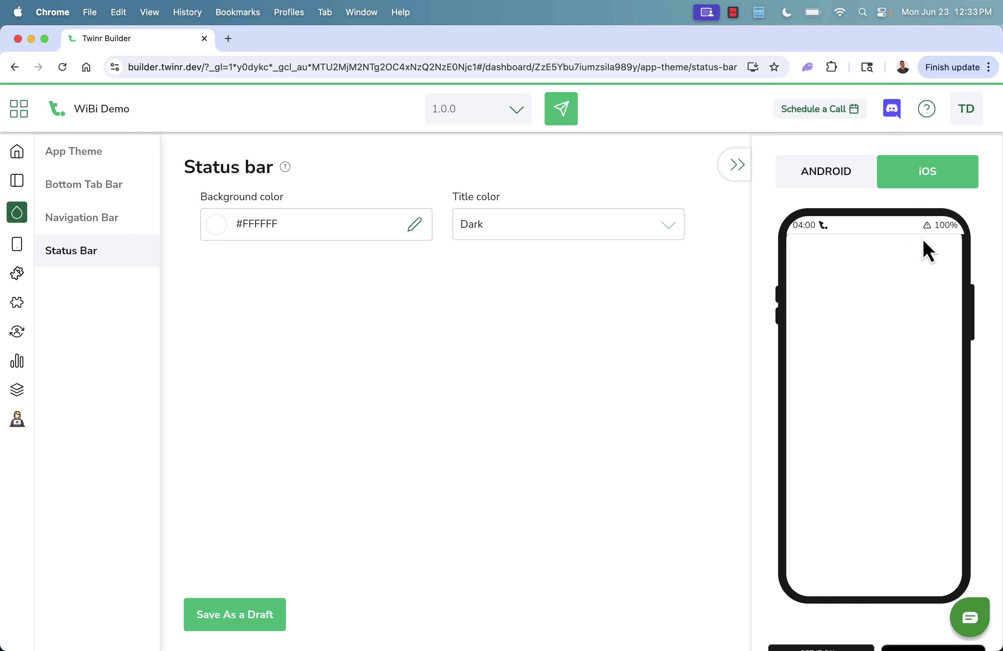
pyautogui.click(857, 185)
pyautogui.click(901, 184)
pyautogui.click(207, 613)
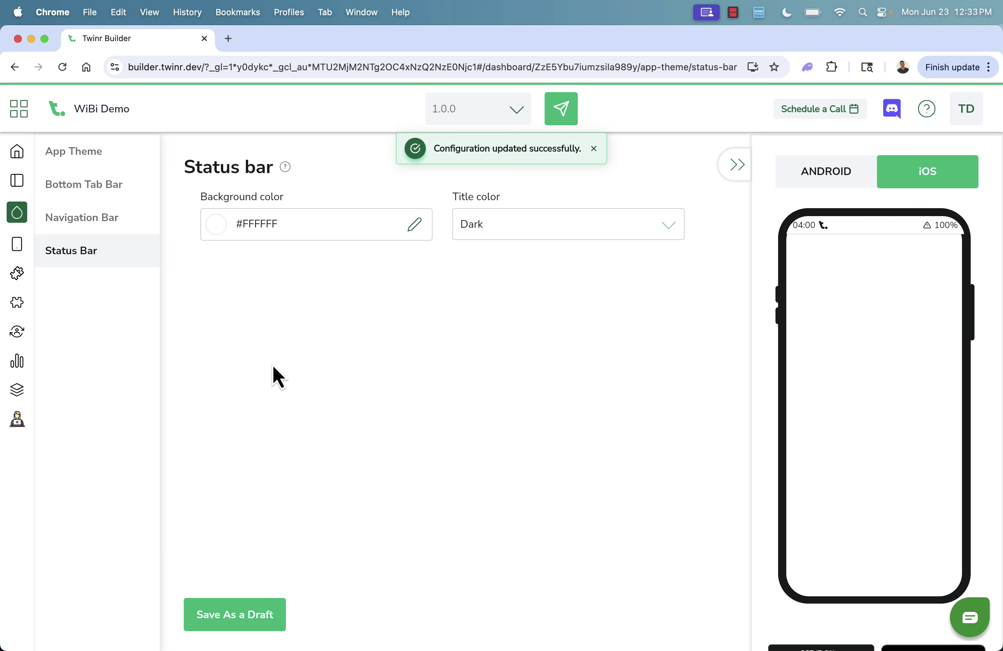
# - Go to the app's screens, open Login and Home in turn, and look through the Home screen preview
pyautogui.click(19, 248)
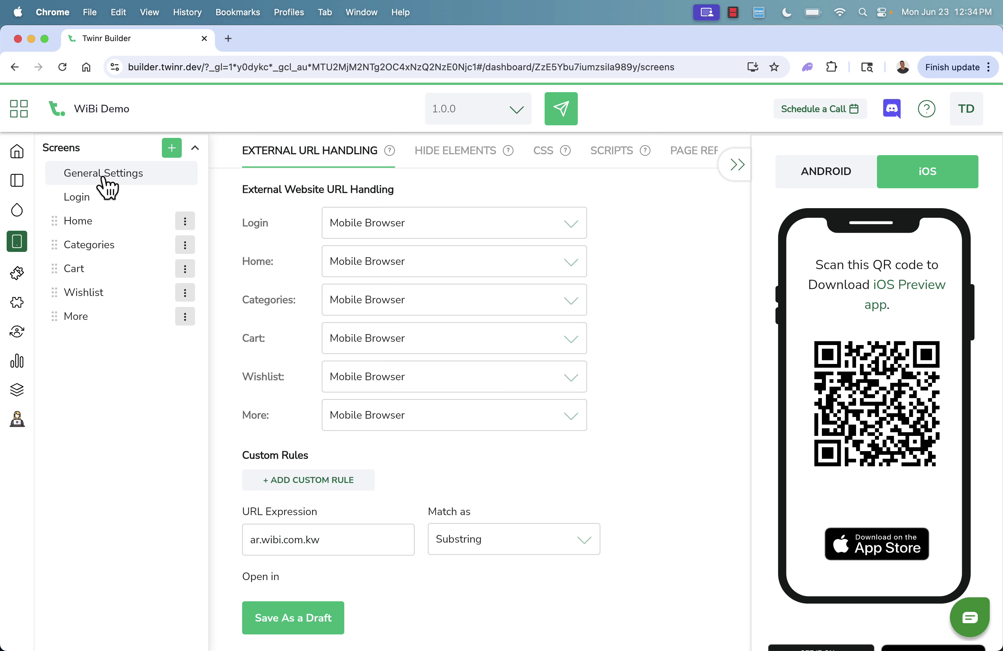
pyautogui.click(97, 199)
pyautogui.click(86, 220)
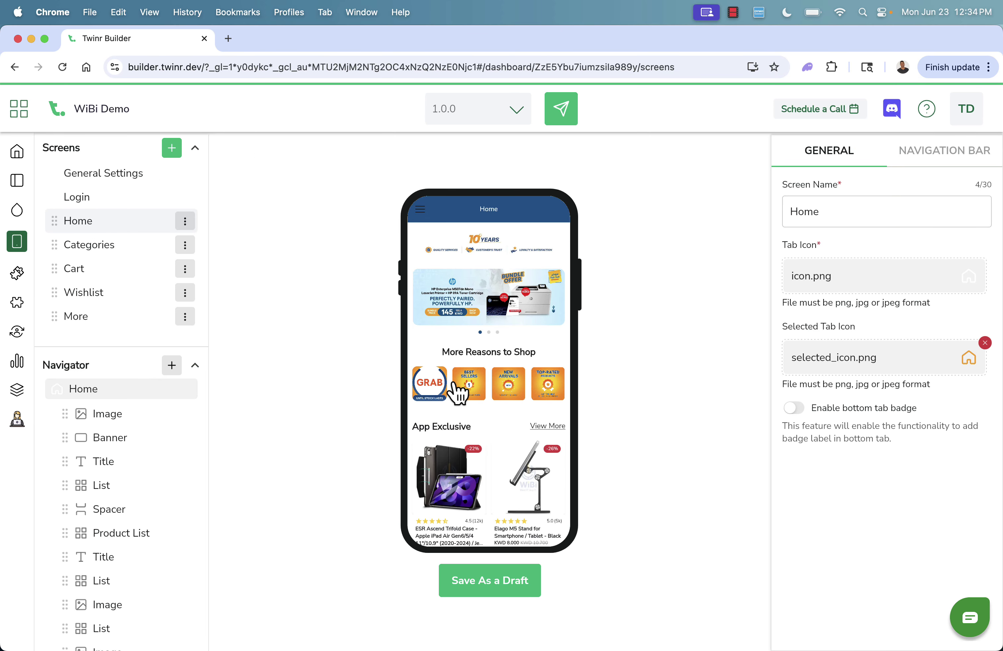
pyautogui.scroll(-4, 456, 391)
pyautogui.scroll(-10, 458, 392)
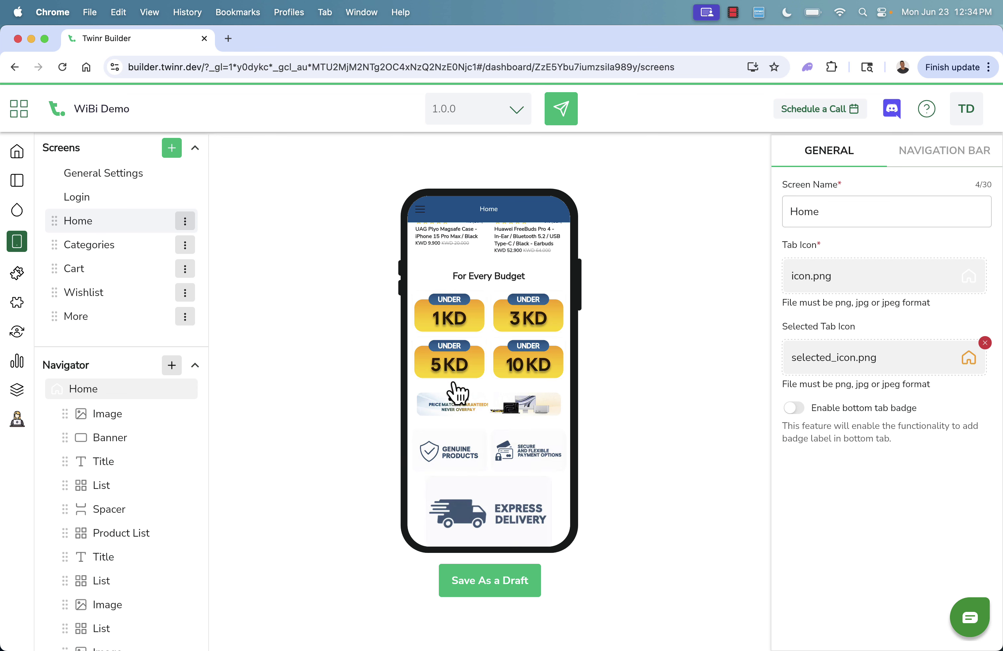
pyautogui.scroll(15, 457, 393)
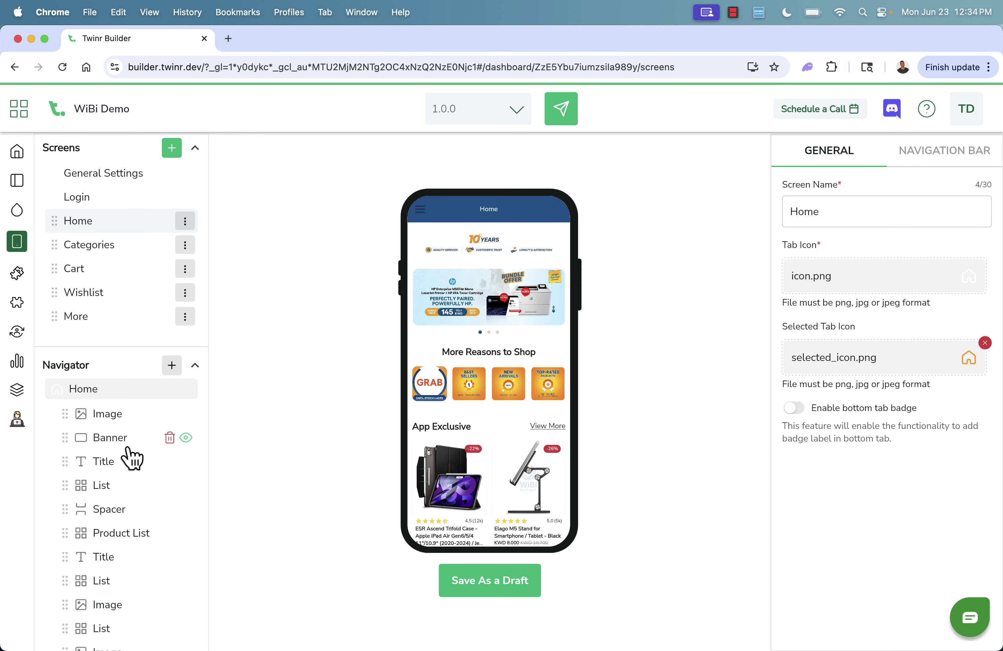
# - Hide the Home screen's first image component and show it again
pyautogui.scroll(-1, 78, 465)
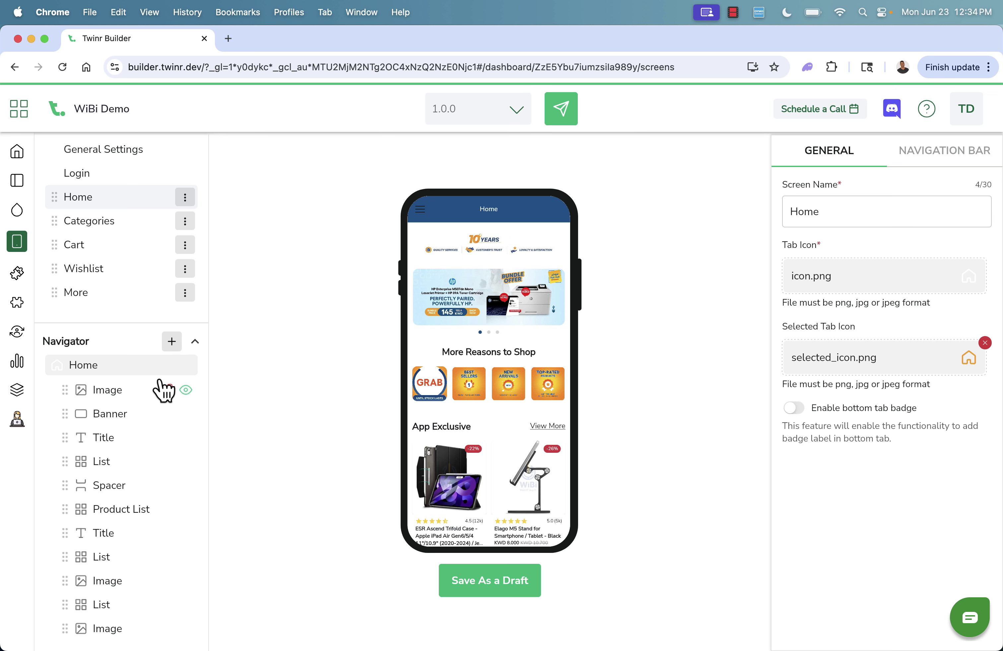
pyautogui.click(186, 390)
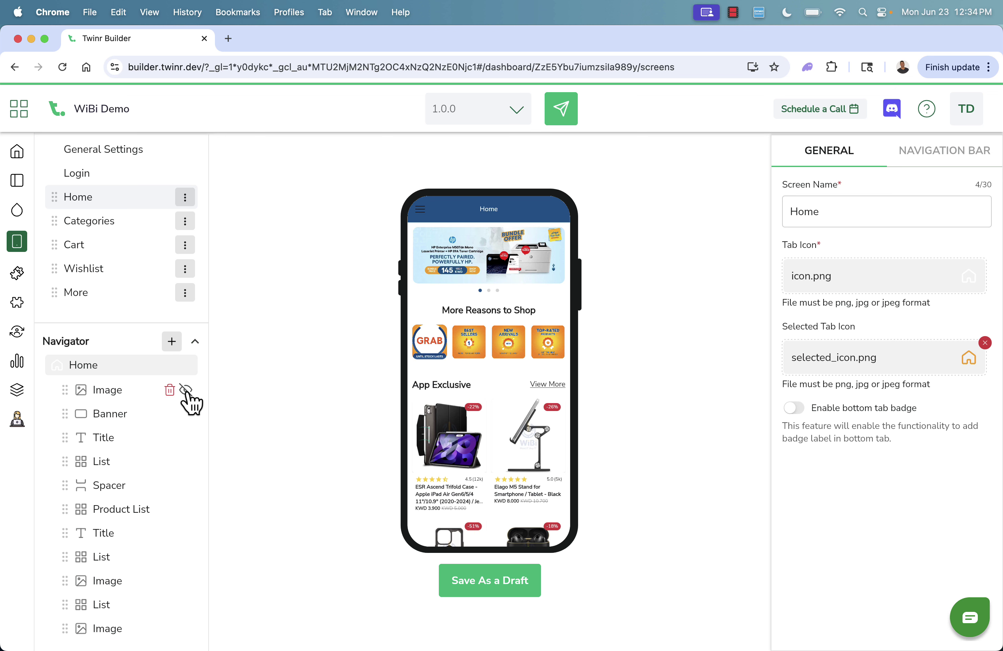
pyautogui.click(186, 390)
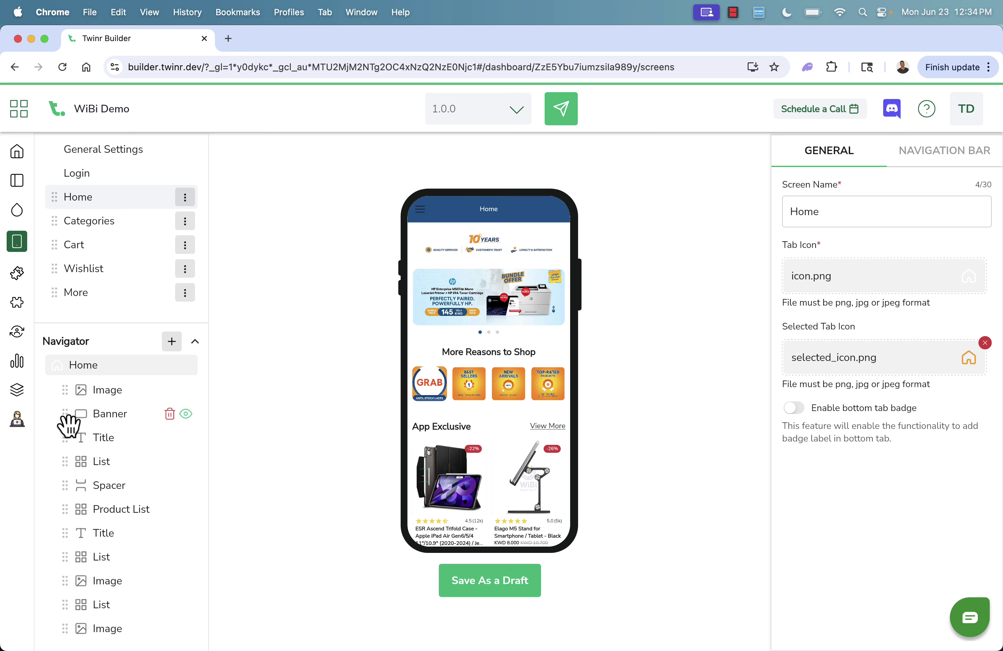
# - Try the banner above the first image, return it below the image, and save the Home screen as a draft
pyautogui.moveTo(67, 425); pyautogui.dragTo(67, 397)
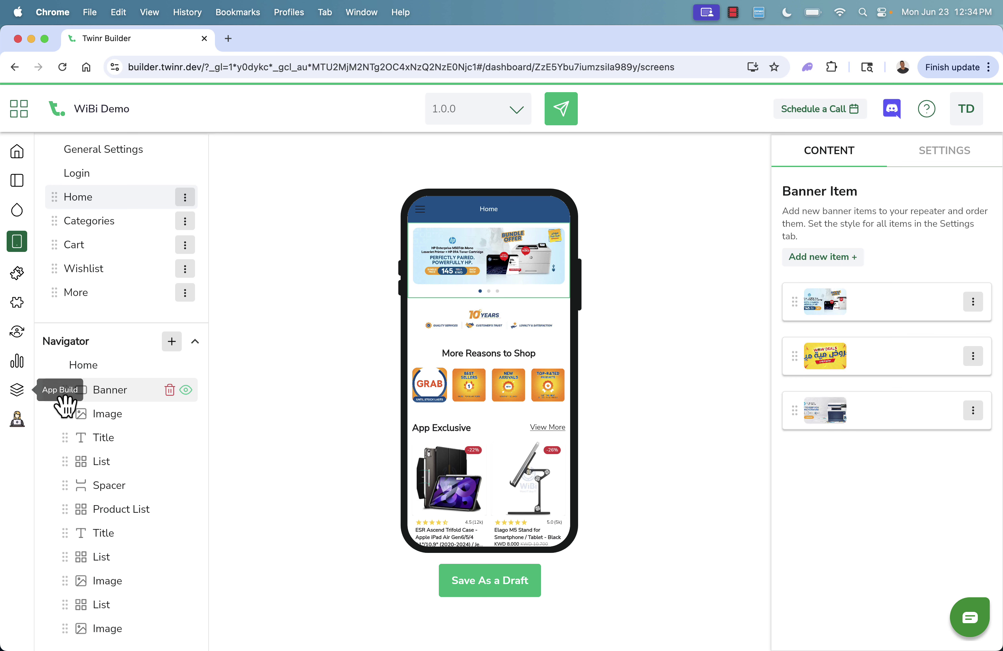
pyautogui.moveTo(70, 395); pyautogui.dragTo(79, 419)
pyautogui.click(459, 590)
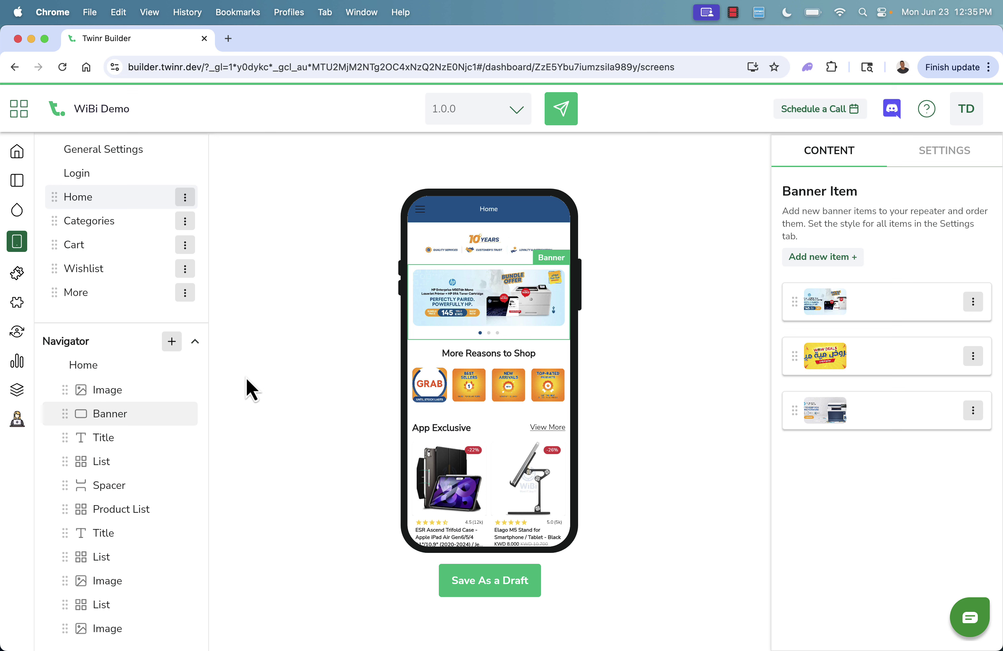
pyautogui.moveTo(98, 398)
pyautogui.moveTo(113, 428)
pyautogui.scroll(1, 113, 428)
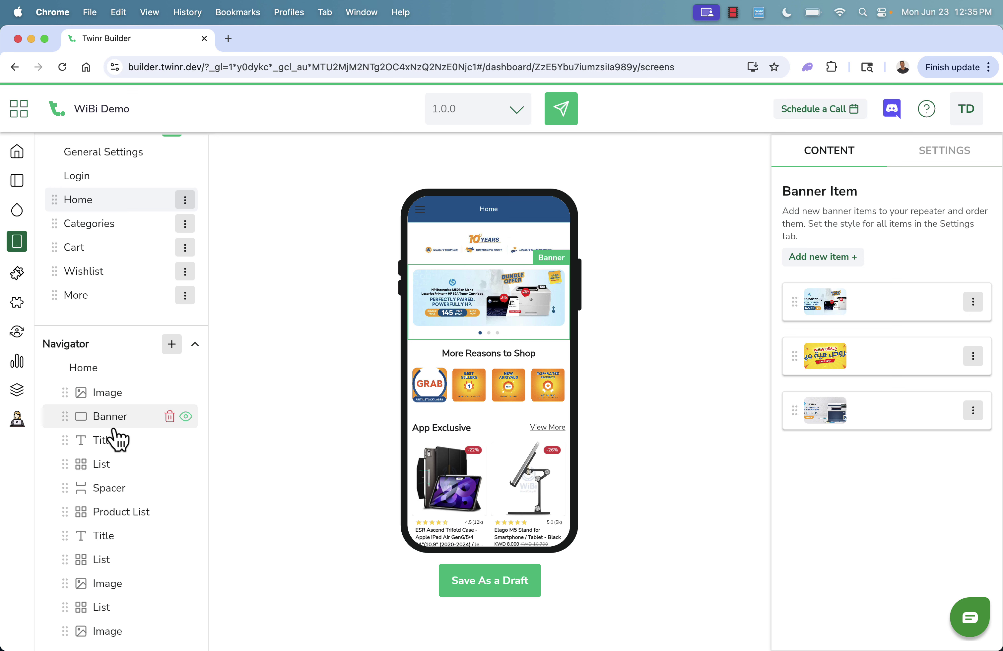
pyautogui.scroll(-1, 113, 428)
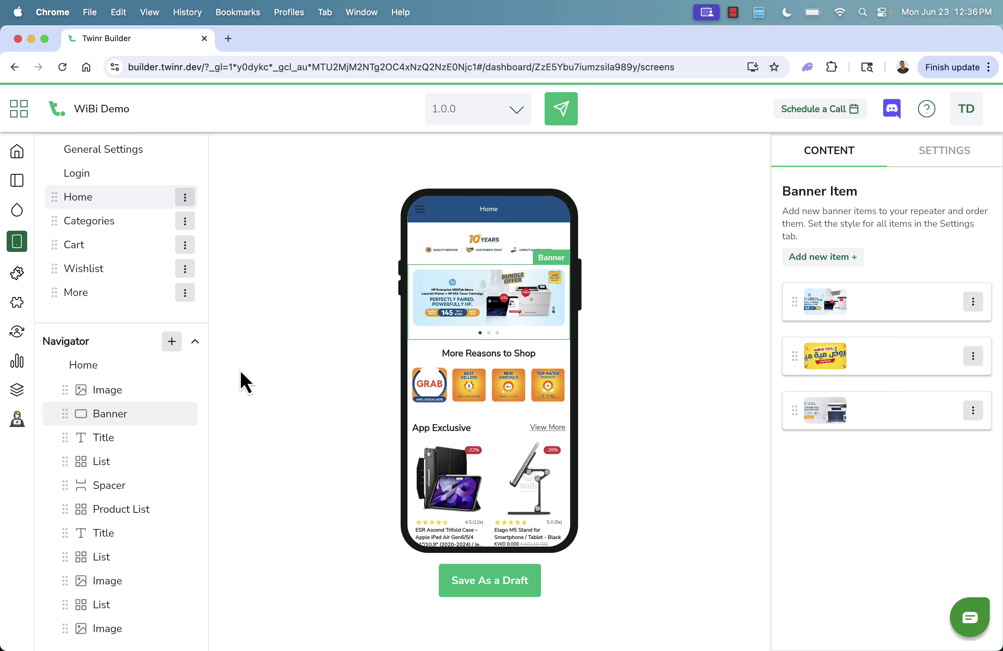
pyautogui.moveTo(177, 438)
pyautogui.scroll(1, 110, 499)
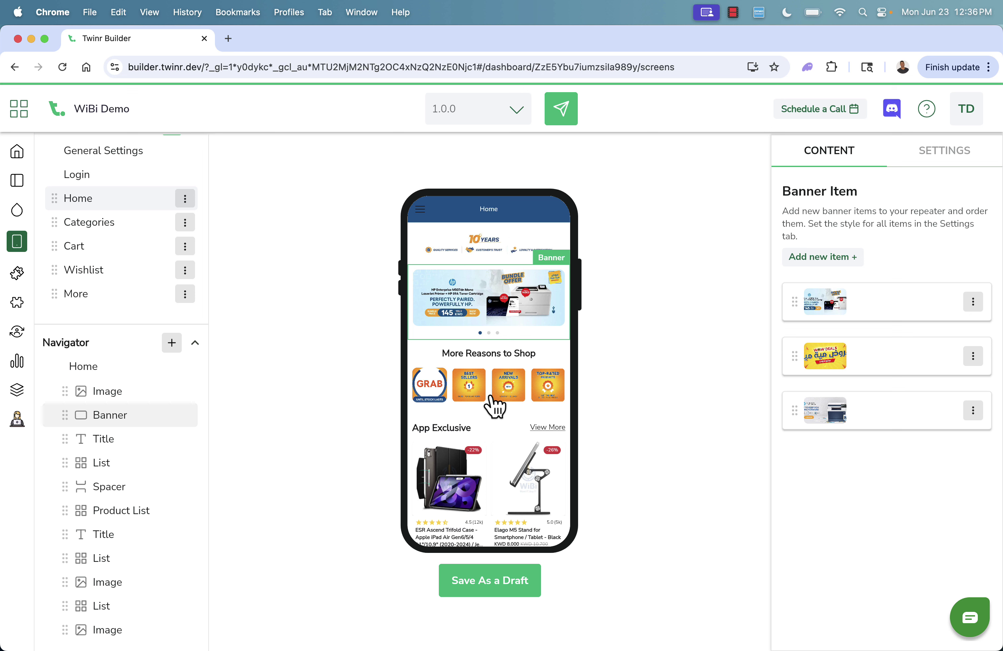
# - Hide the list under the "More Reasons to Shop" title and show it again
pyautogui.scroll(-5, 503, 405)
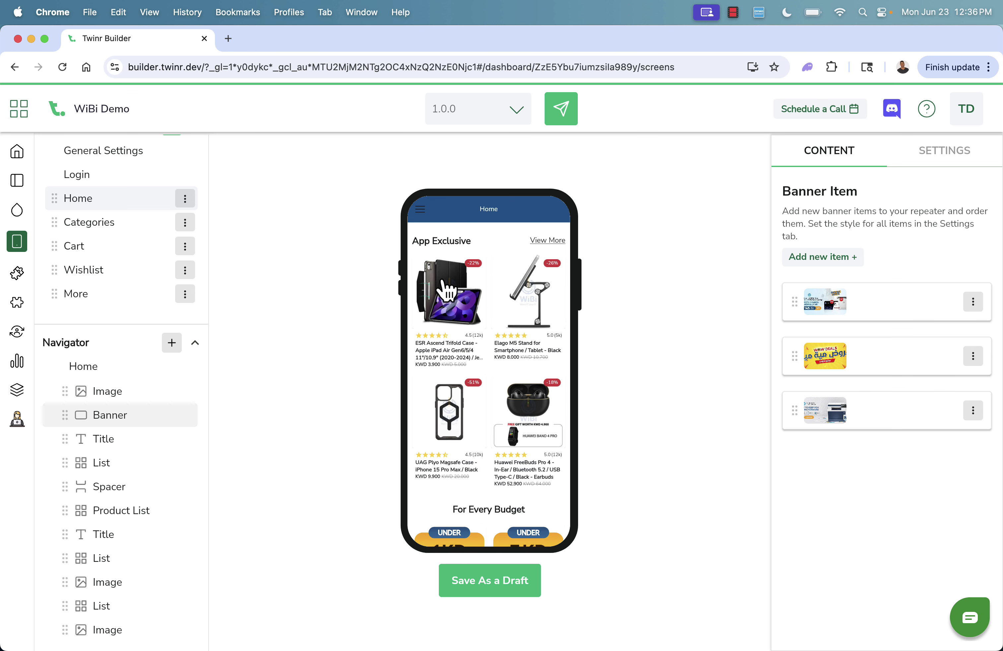
pyautogui.click(185, 463)
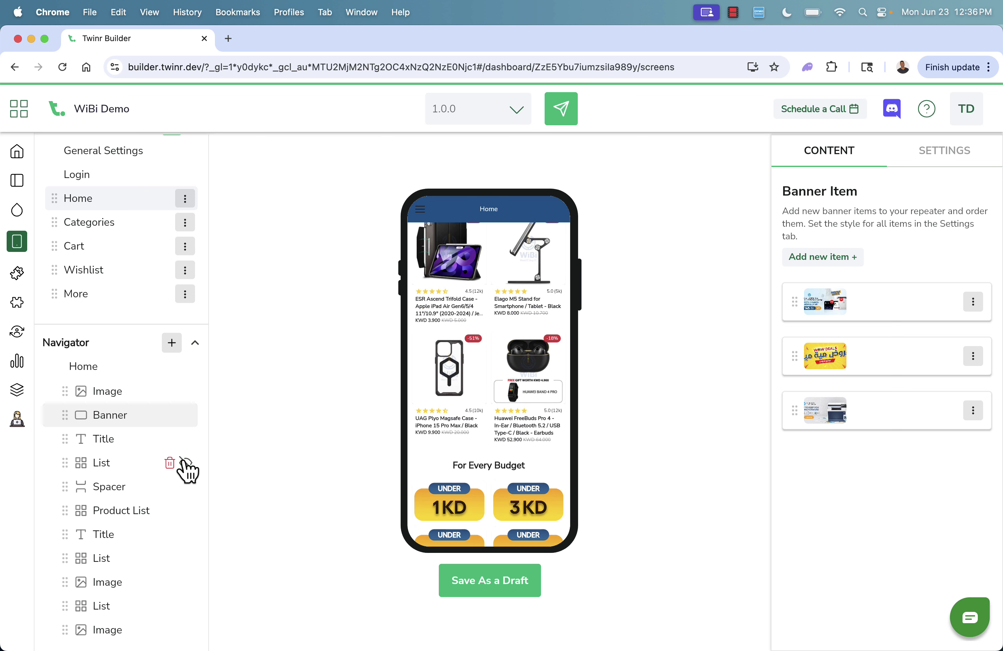
pyautogui.click(185, 463)
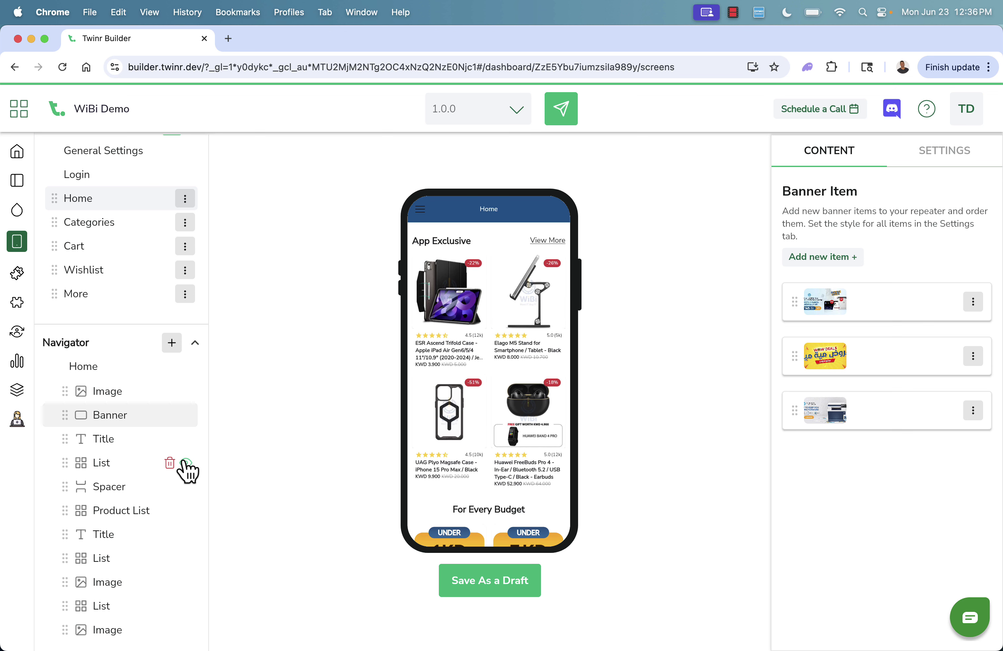
# - Open the App Exclusive product list and review the fields for adding a product item, without adding one
pyautogui.moveTo(127, 523)
pyautogui.click(65, 513)
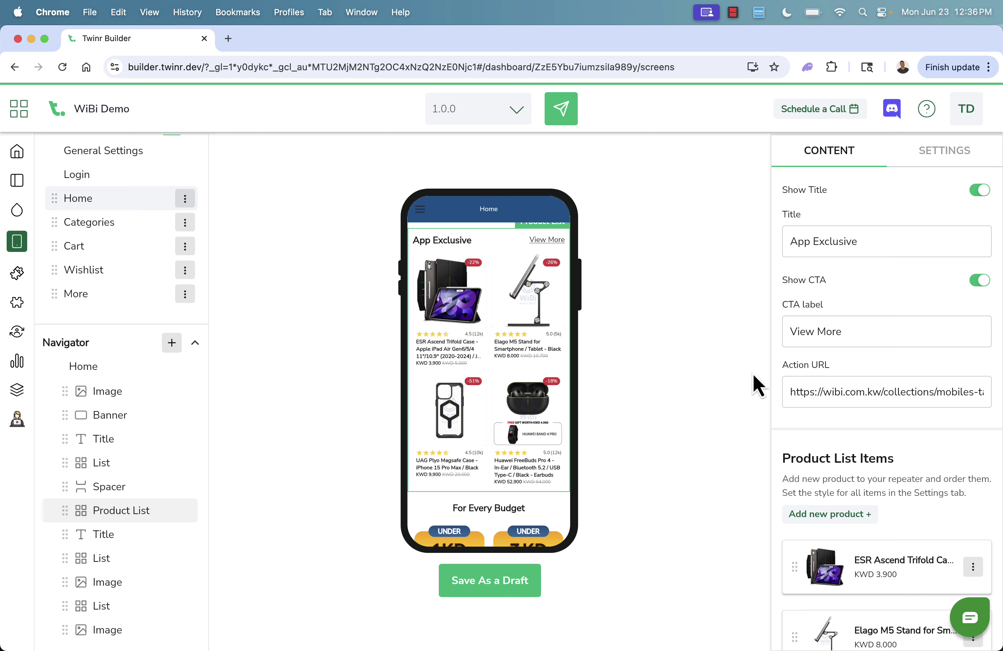
pyautogui.scroll(-5, 781, 396)
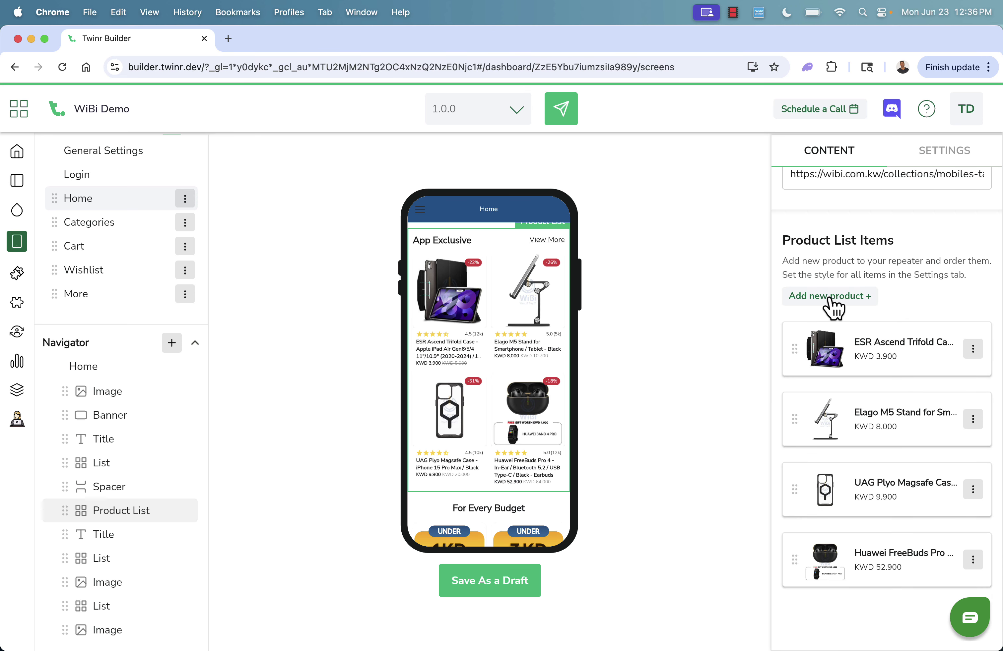
pyautogui.click(829, 298)
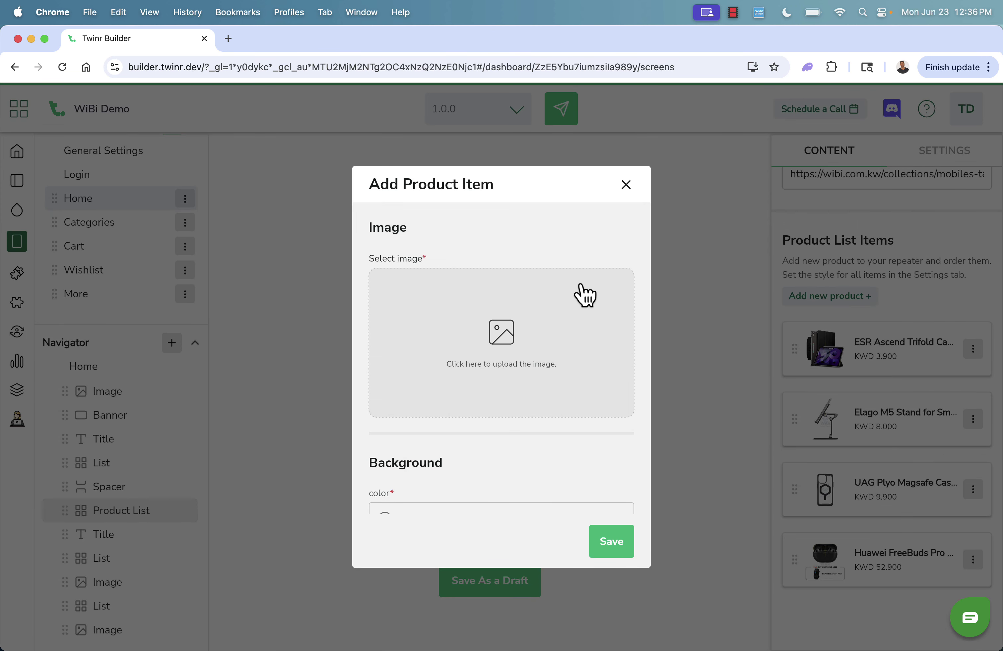
pyautogui.scroll(-10, 582, 292)
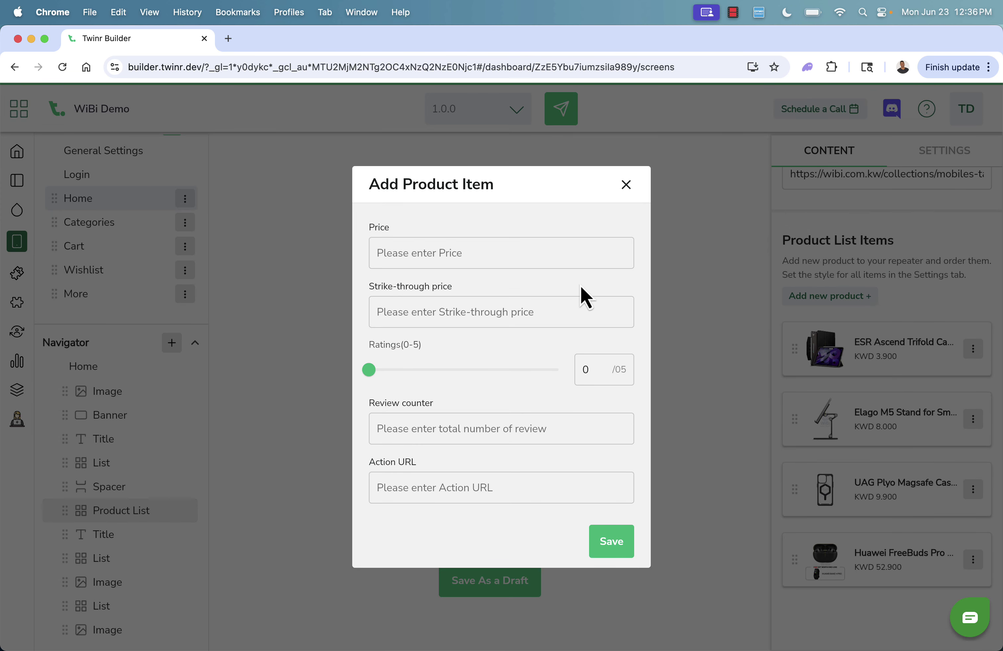
pyautogui.click(630, 191)
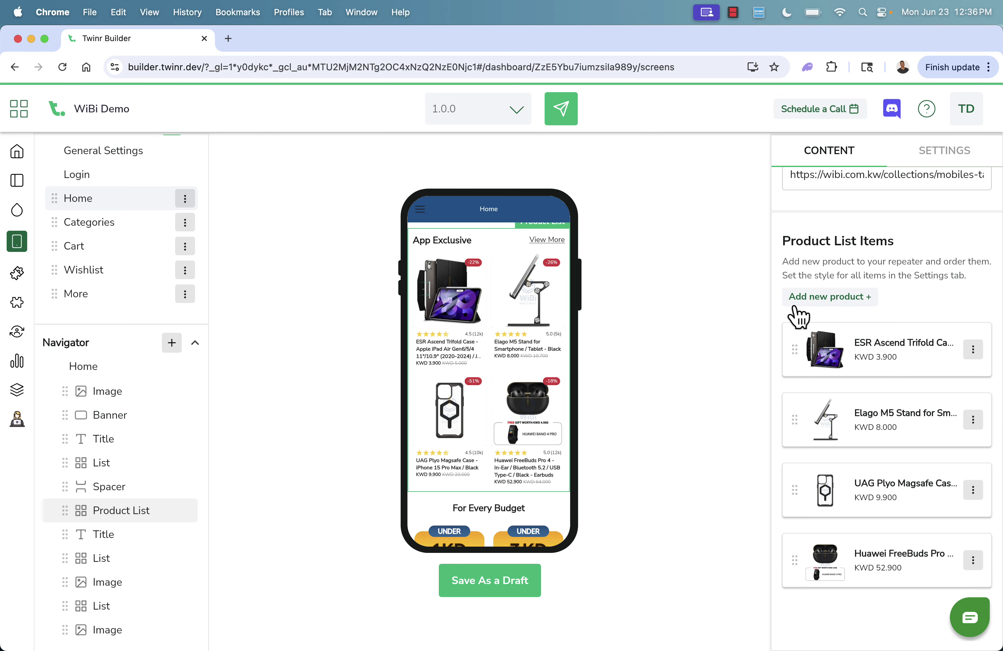
# - Review the App Exclusive product list's title and CTA content and its layout settings
pyautogui.scroll(2, 865, 317)
pyautogui.scroll(3, 864, 317)
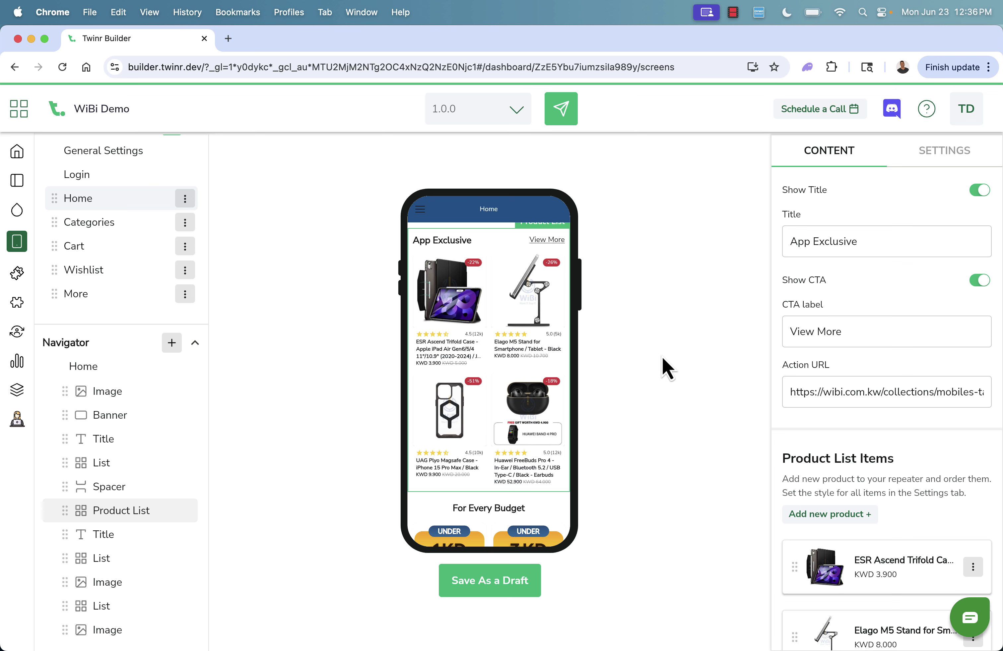
pyautogui.scroll(4, 526, 406)
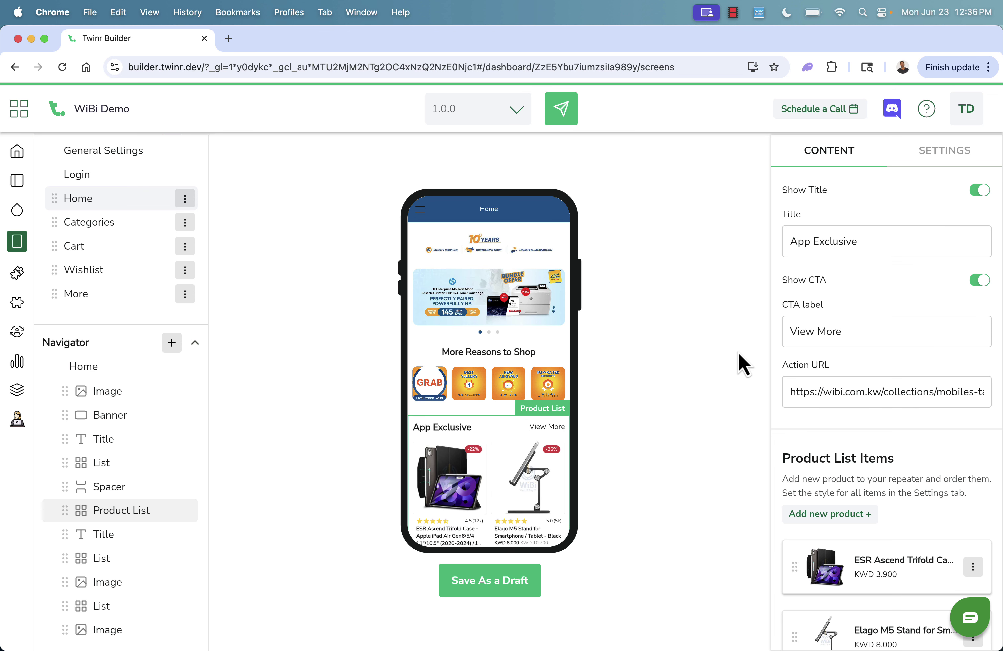
pyautogui.click(926, 162)
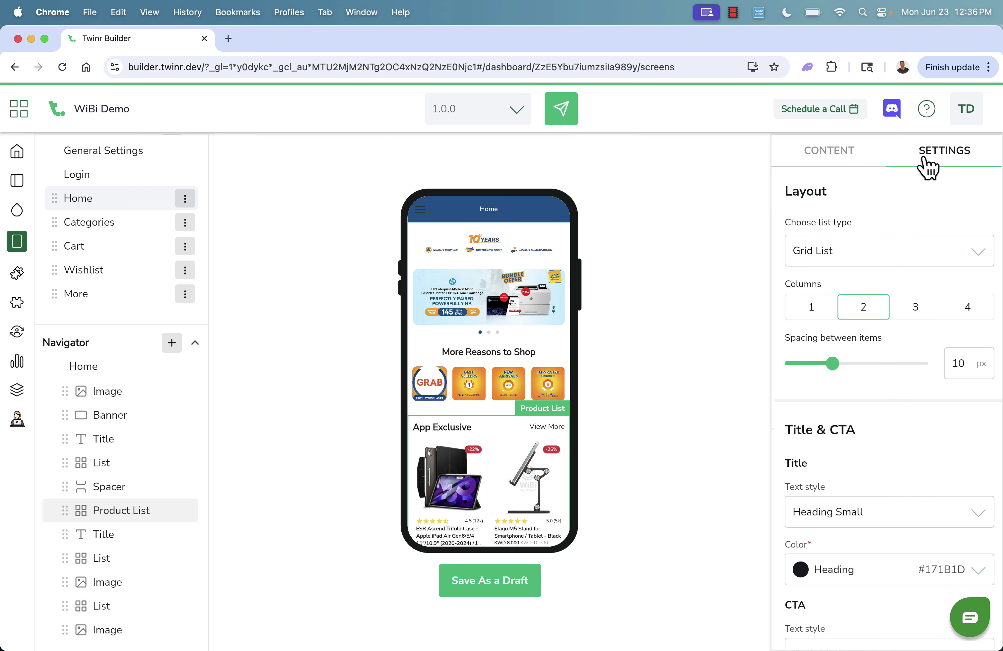
pyautogui.click(831, 157)
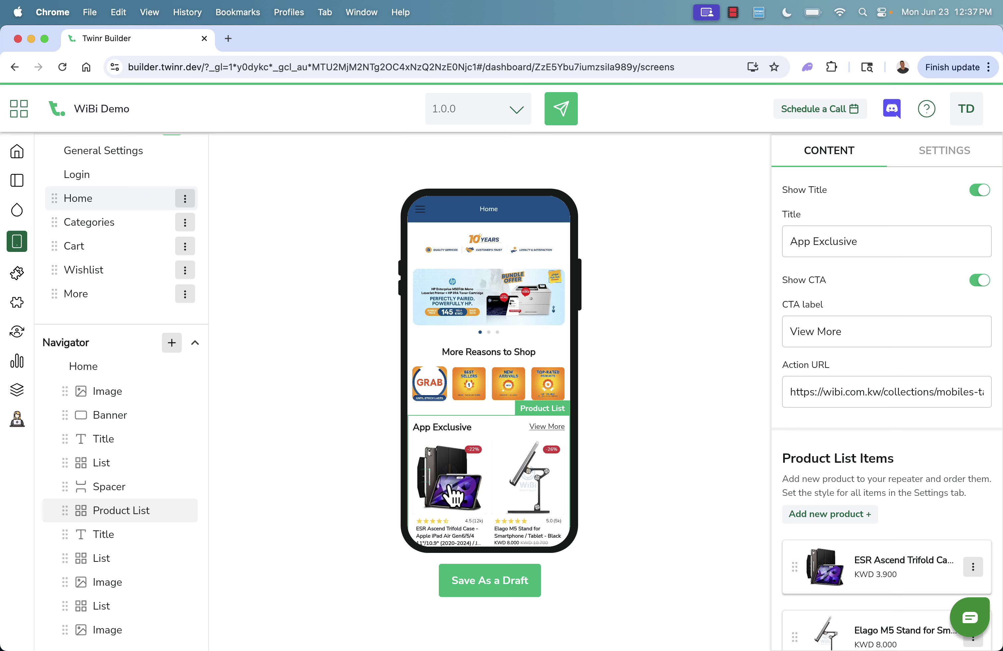
# - Move the UAG Plyo Magsafe Case to the first place in the App Exclusive product list
pyautogui.scroll(-5, 797, 469)
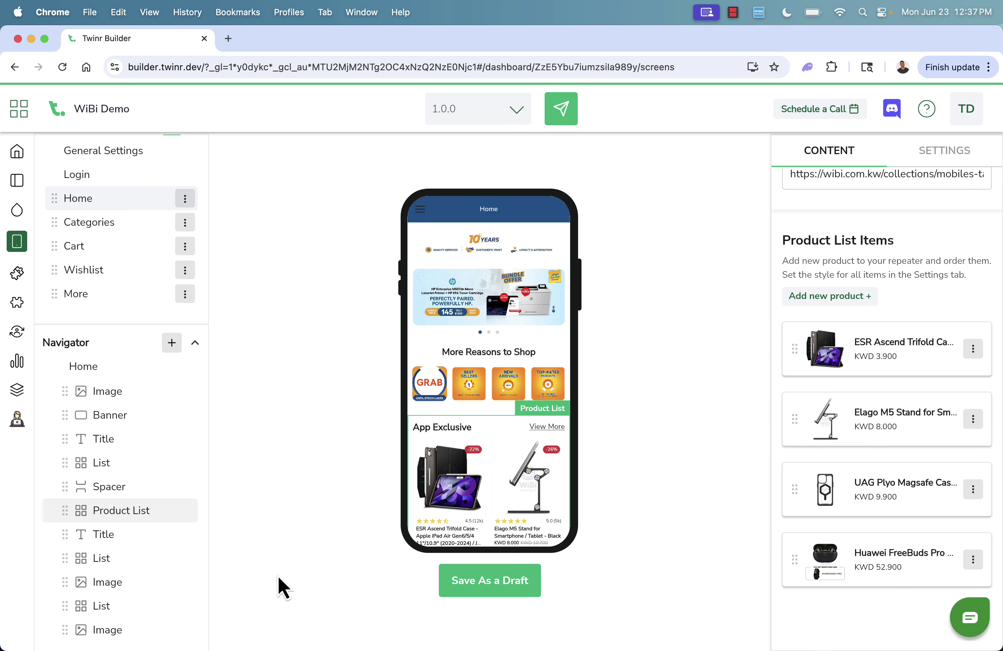
pyautogui.scroll(-2, 537, 506)
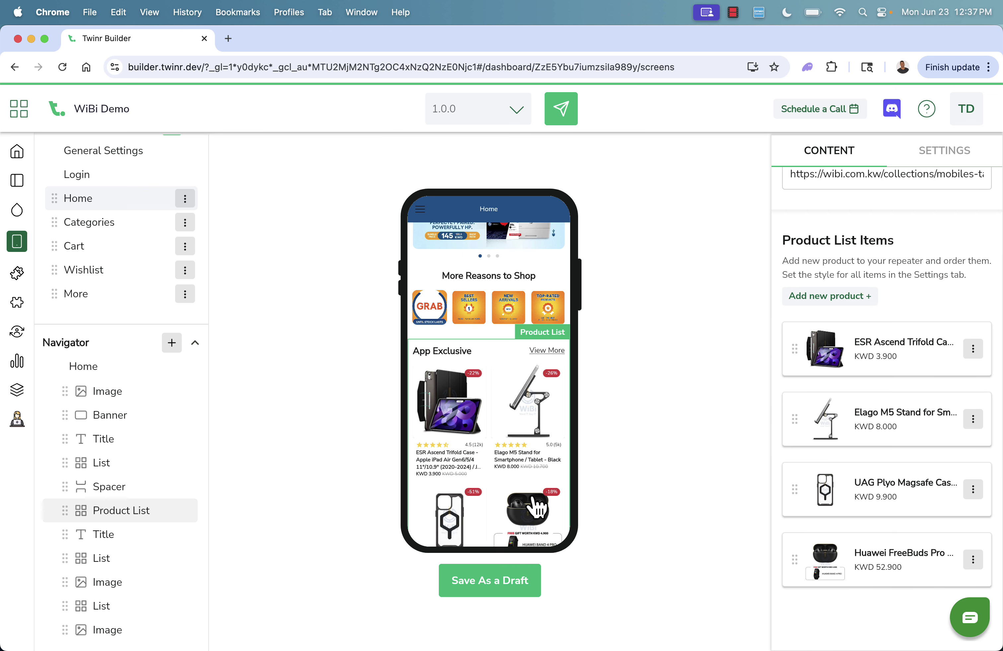
pyautogui.scroll(-2, 537, 505)
pyautogui.moveTo(796, 491); pyautogui.dragTo(799, 361)
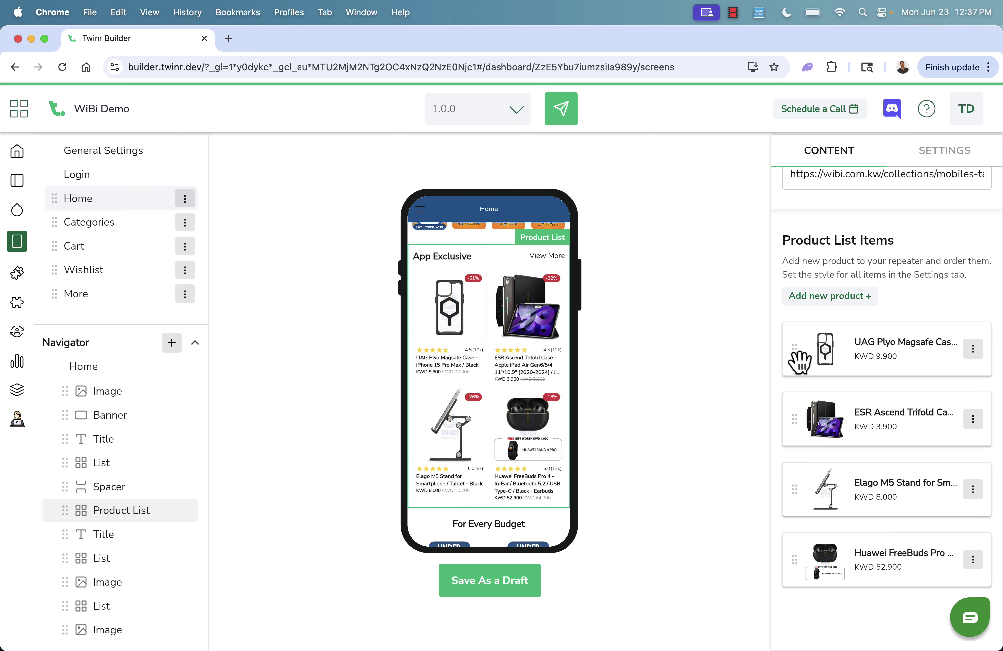
# - Change the "For Every Budget" title on the Home screen to "Top Sellers For The Summer"
pyautogui.scroll(-5, 476, 423)
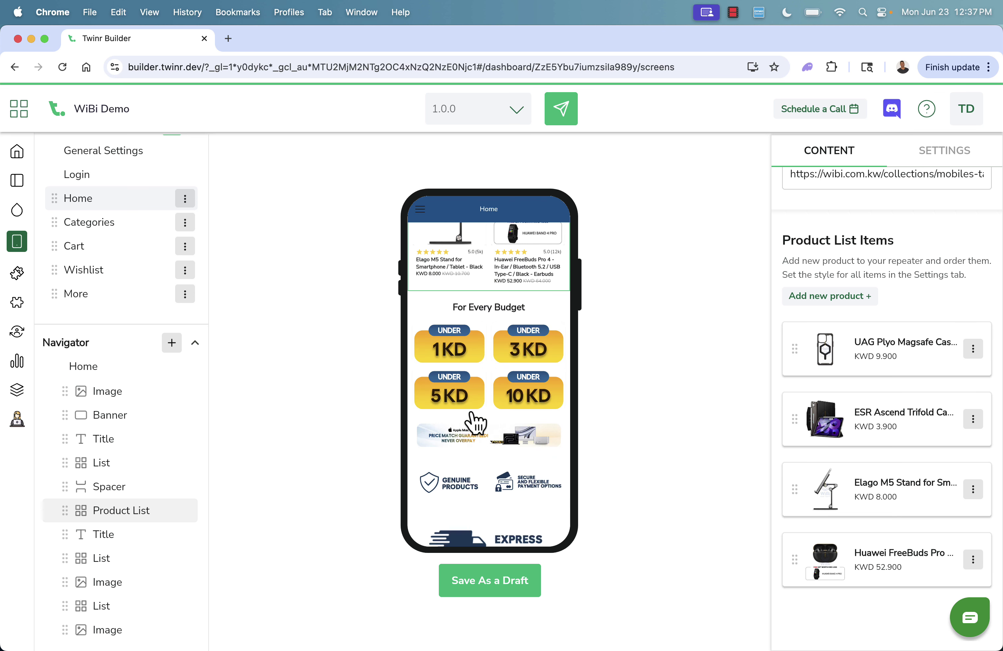
pyautogui.click(101, 534)
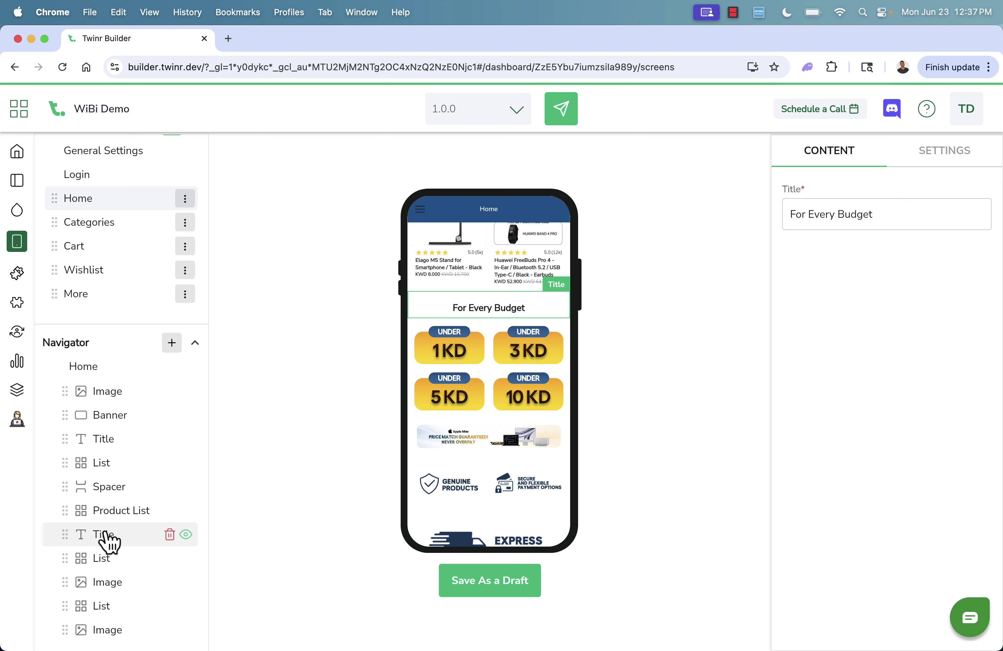
pyautogui.tripleClick(846, 215)
pyautogui.write('Top Sellers For S')
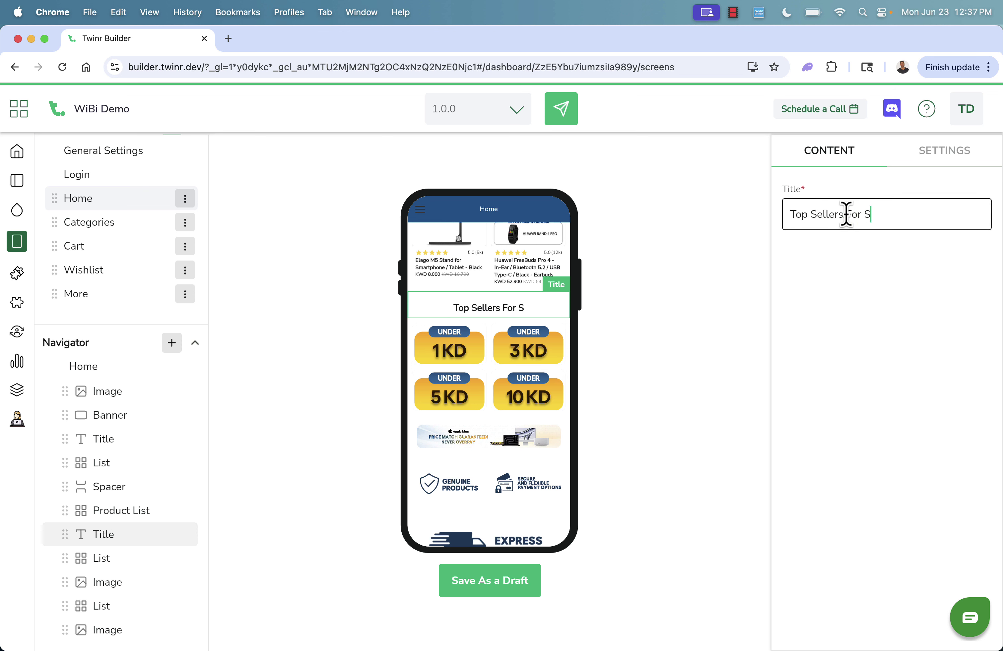
pyautogui.press('BackSpace')
pyautogui.write('The Summer')
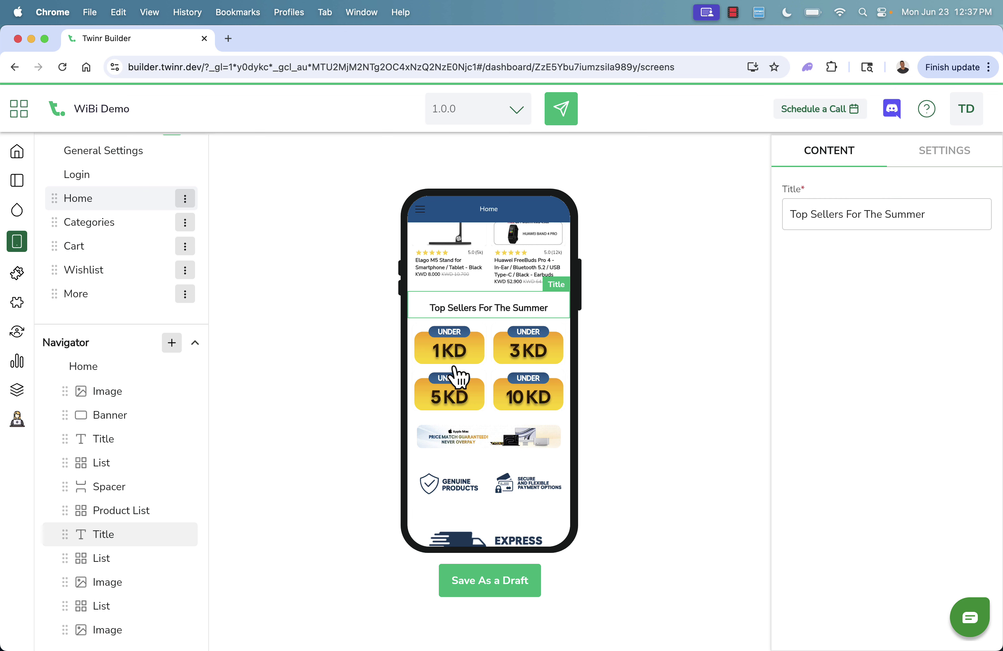
pyautogui.scroll(-1, 120, 565)
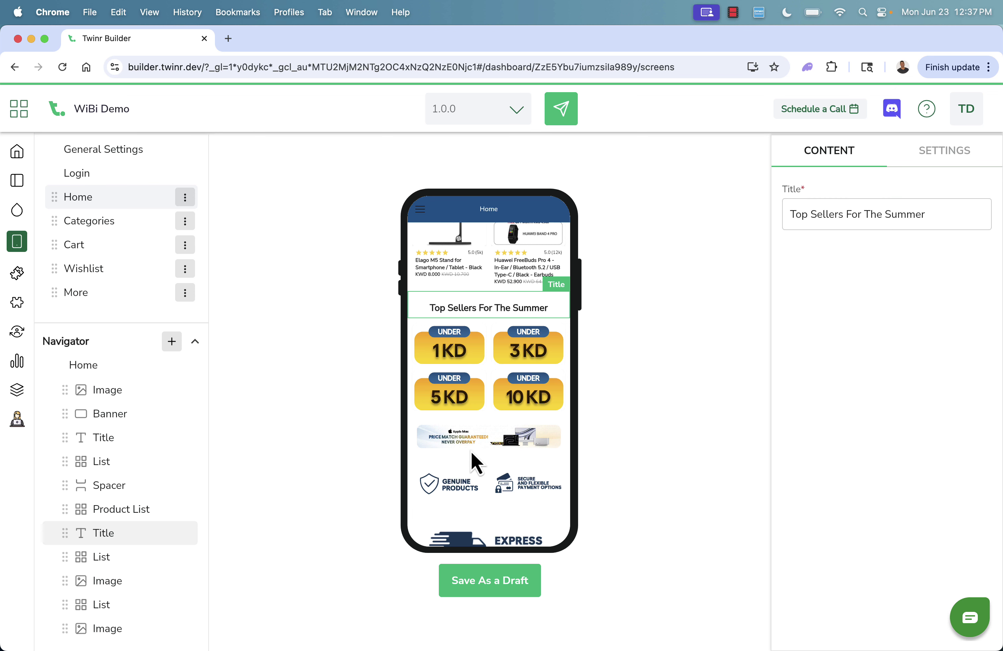
pyautogui.scroll(-1, 490, 457)
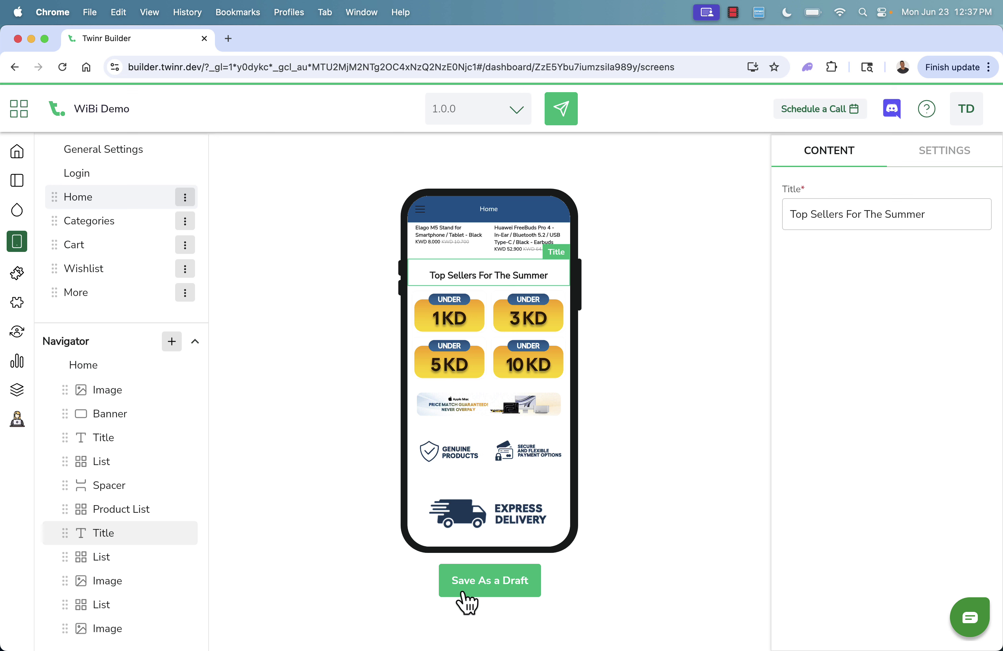
# - Swap the 3 KD and 10 KD items in the price list on the Home screen and check the form for adding a list item
pyautogui.click(107, 554)
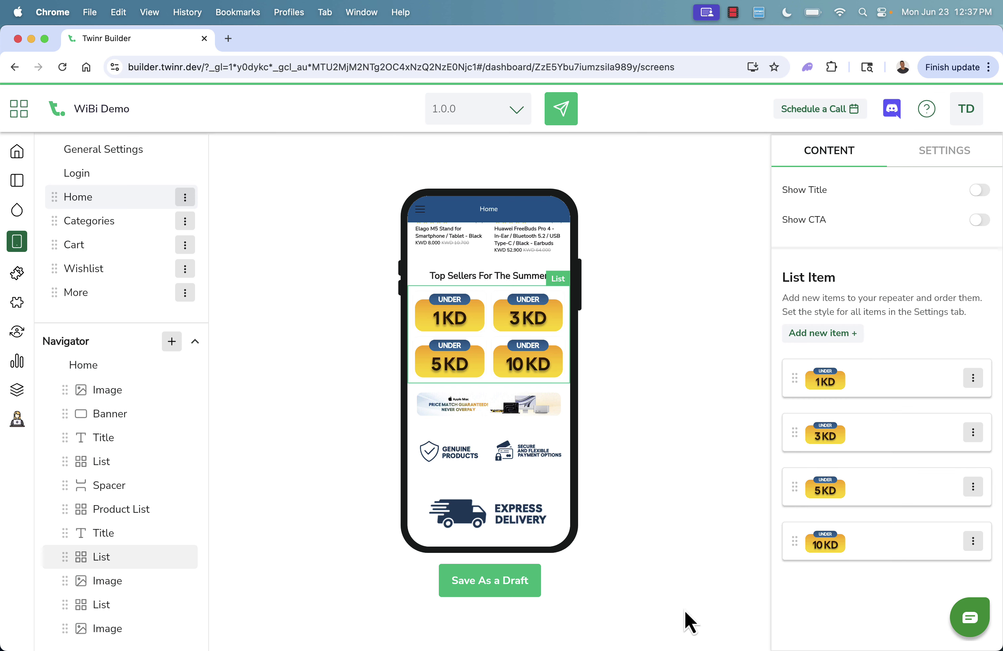
pyautogui.moveTo(797, 546)
pyautogui.mouseDown()
pyautogui.moveTo(800, 446)
pyautogui.moveTo(801, 542)
pyautogui.mouseUp()
pyautogui.click(824, 338)
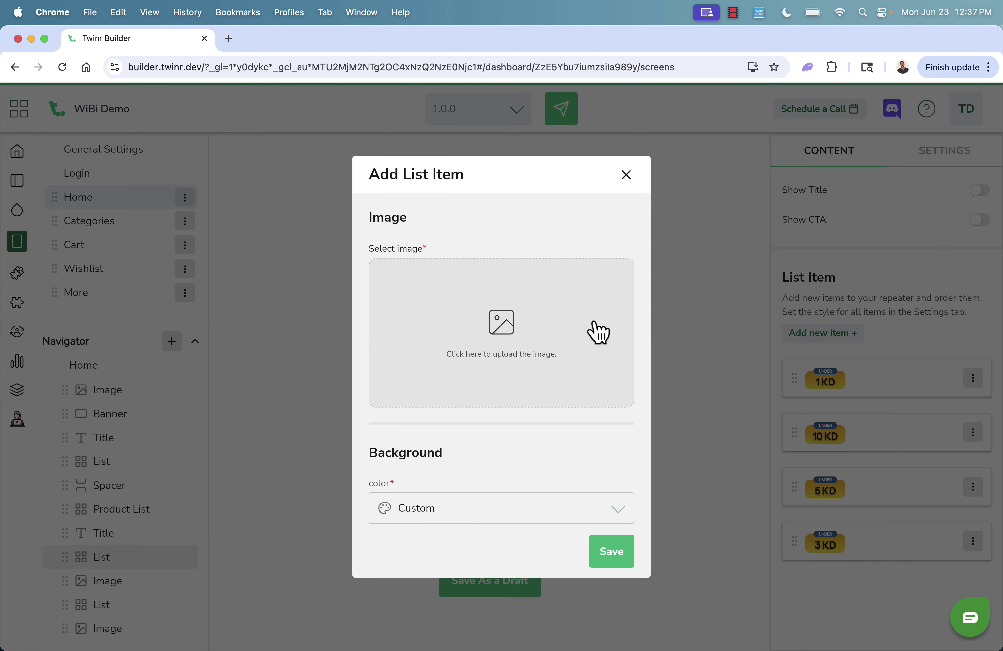
pyautogui.click(625, 175)
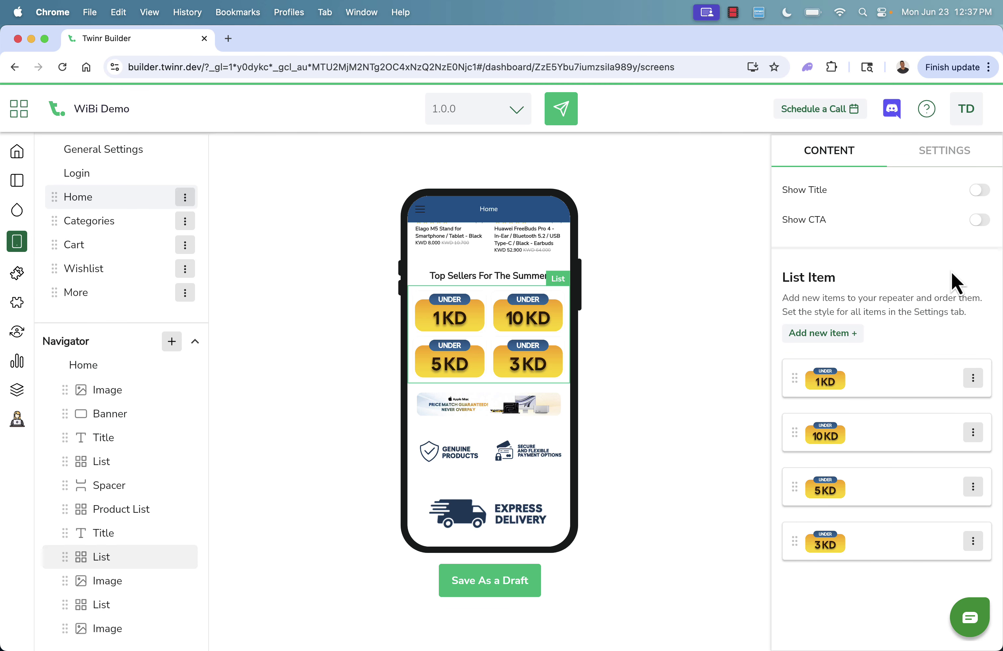
# - Try out a custom title on the price list, clear the text and hide the list title again
pyautogui.click(979, 190)
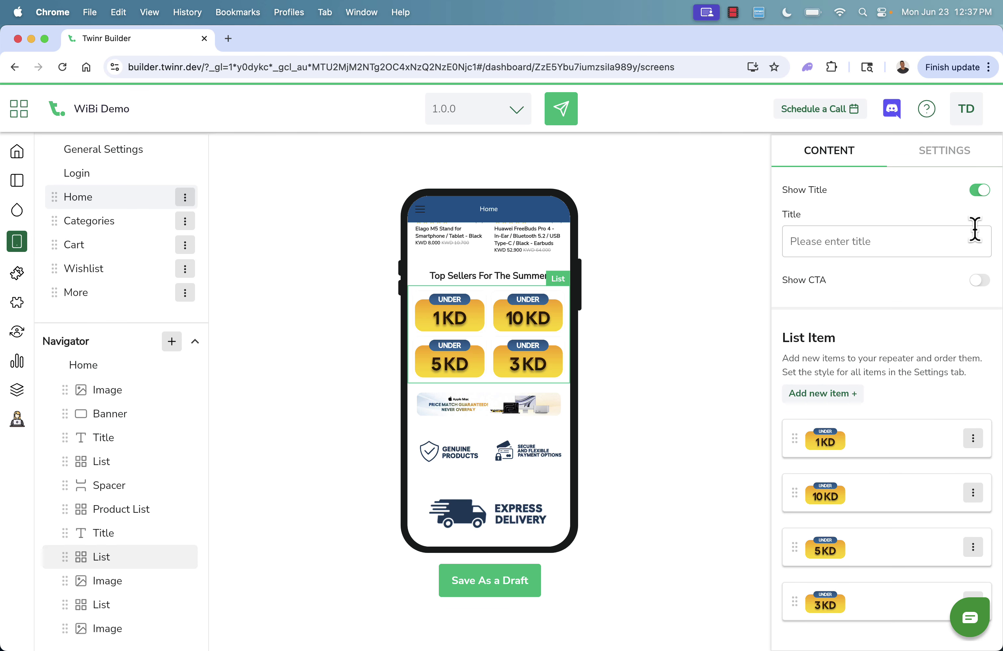
pyautogui.click(893, 248)
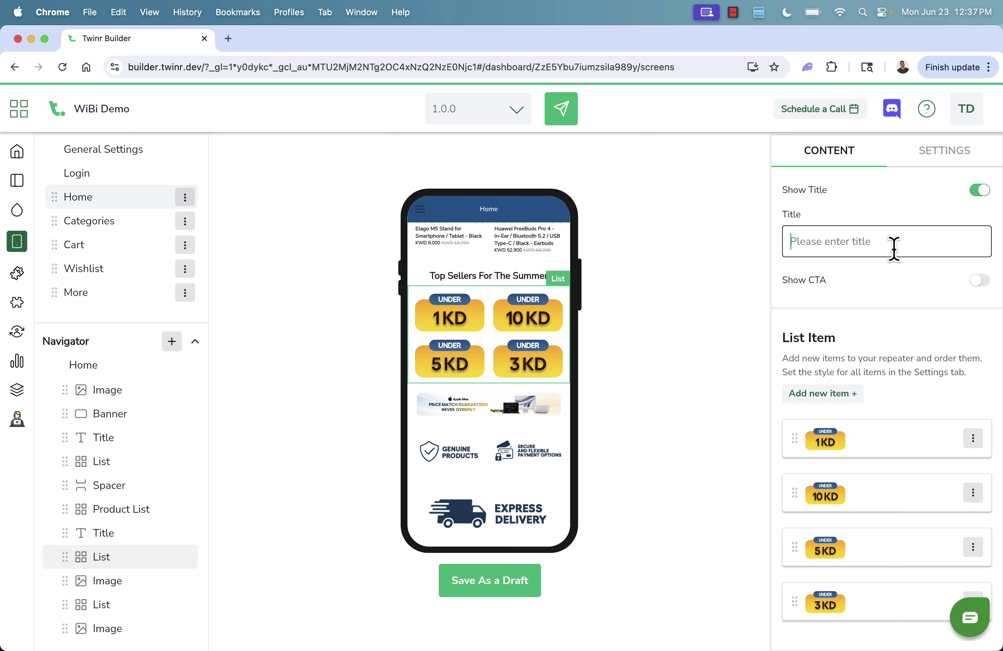
pyautogui.write('Justin Was Here')
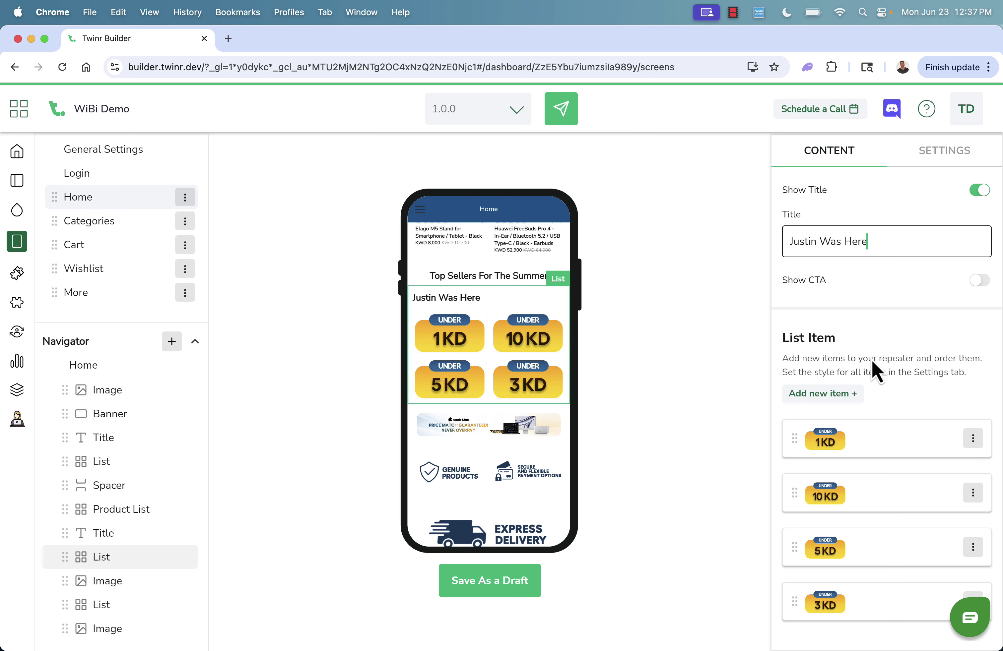
pyautogui.press('super+a')
pyautogui.press('BackSpace')
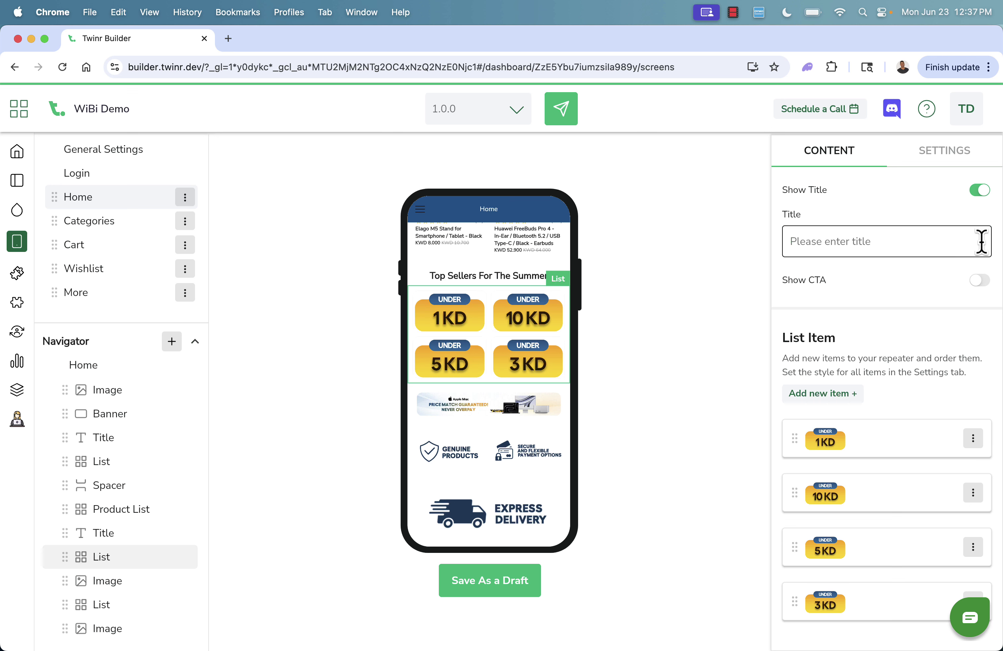
pyautogui.click(985, 192)
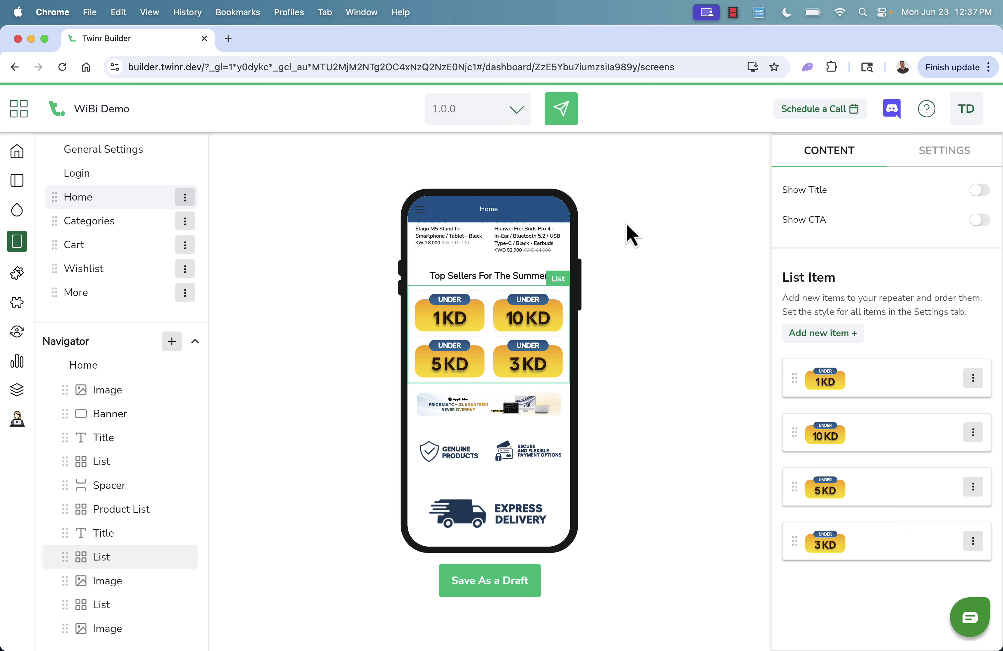
# - Review the Categories screen's general and navigation bar settings and look through the Cart, Wishlist and More screens
pyautogui.click(100, 226)
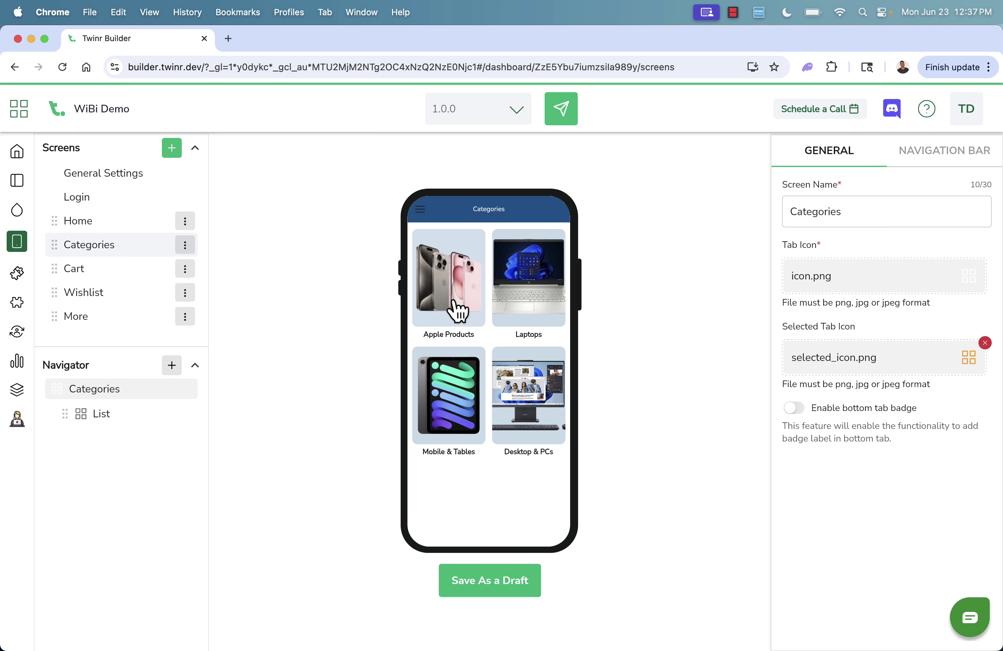
pyautogui.click(946, 160)
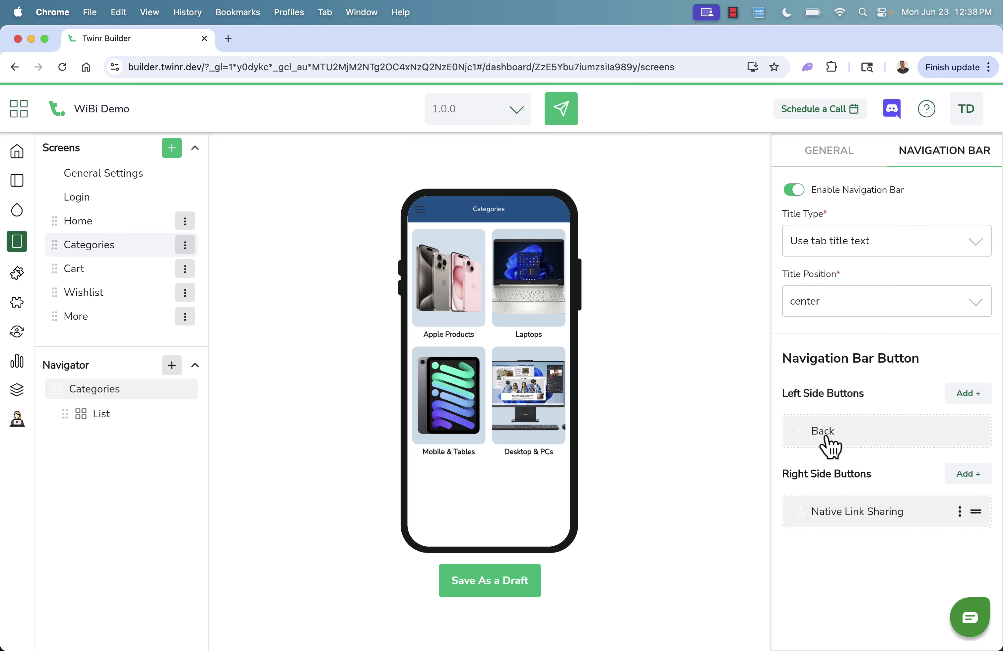
pyautogui.click(71, 270)
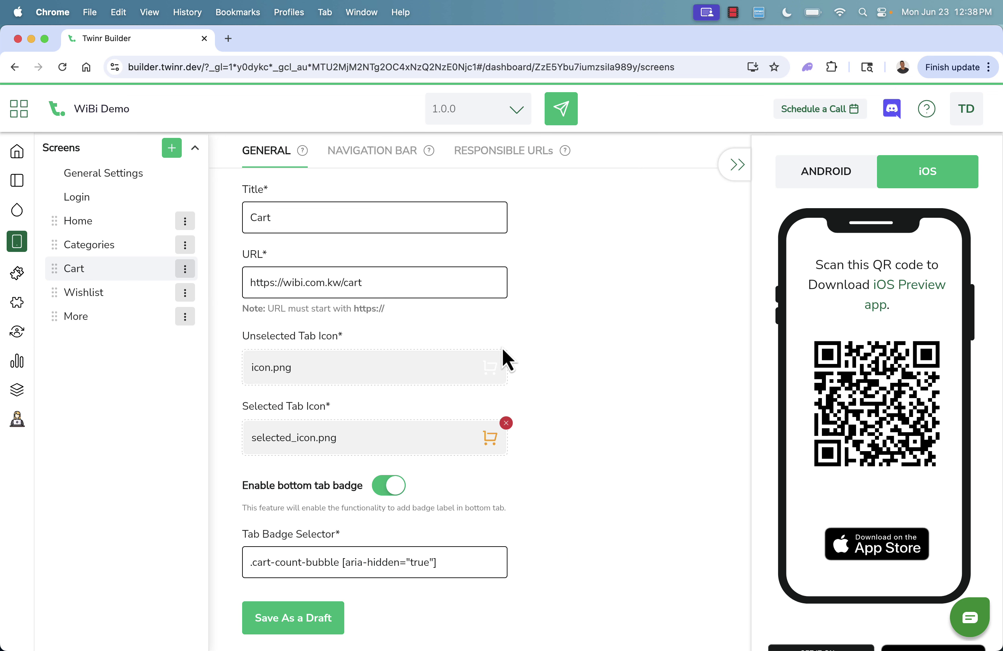
pyautogui.click(364, 161)
pyautogui.click(543, 159)
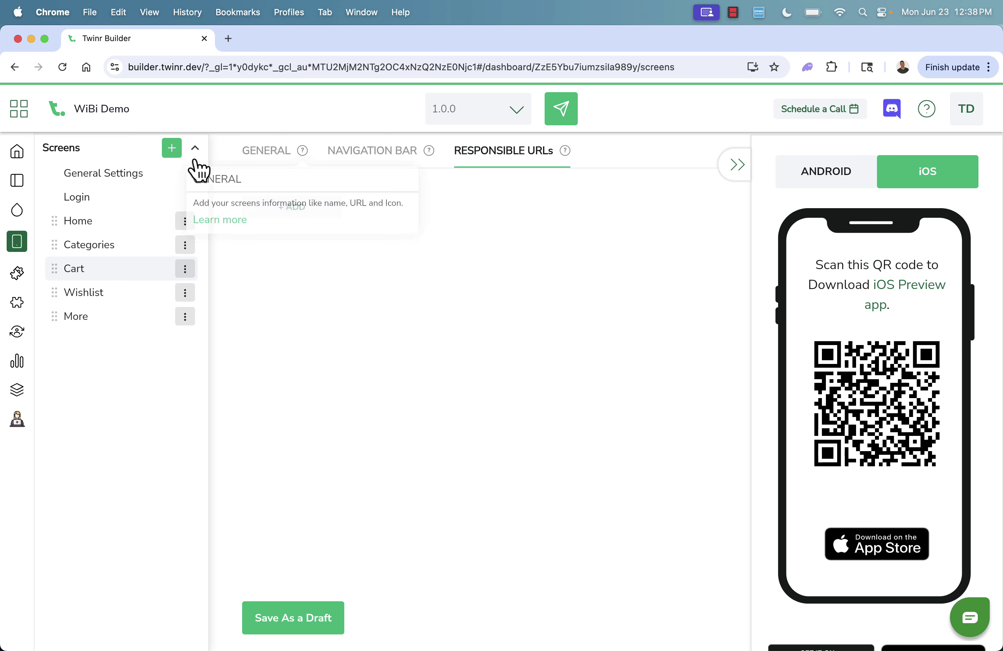
pyautogui.click(95, 294)
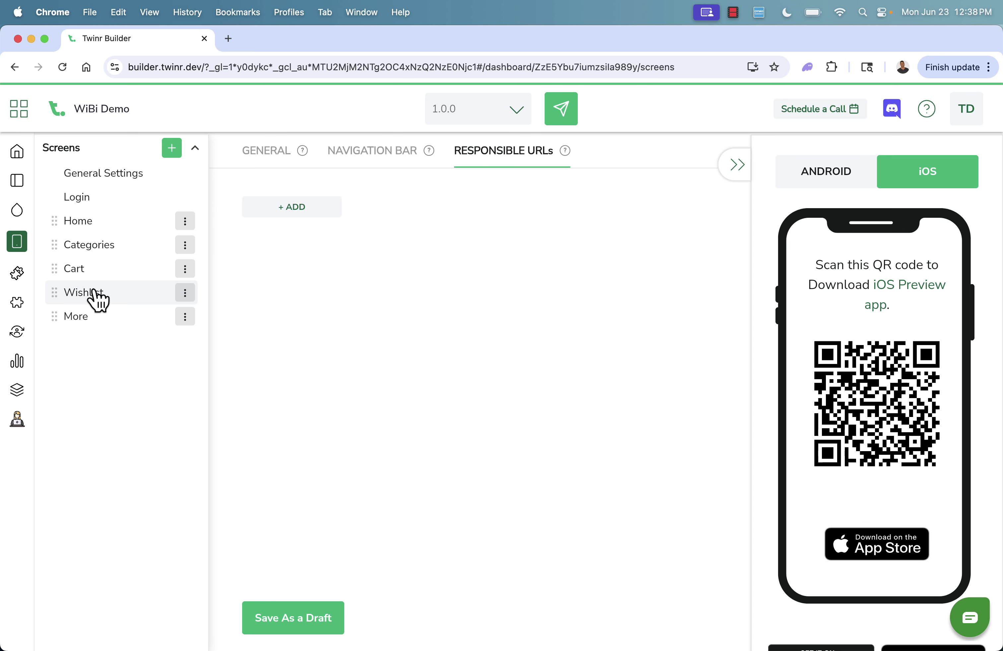
pyautogui.click(84, 326)
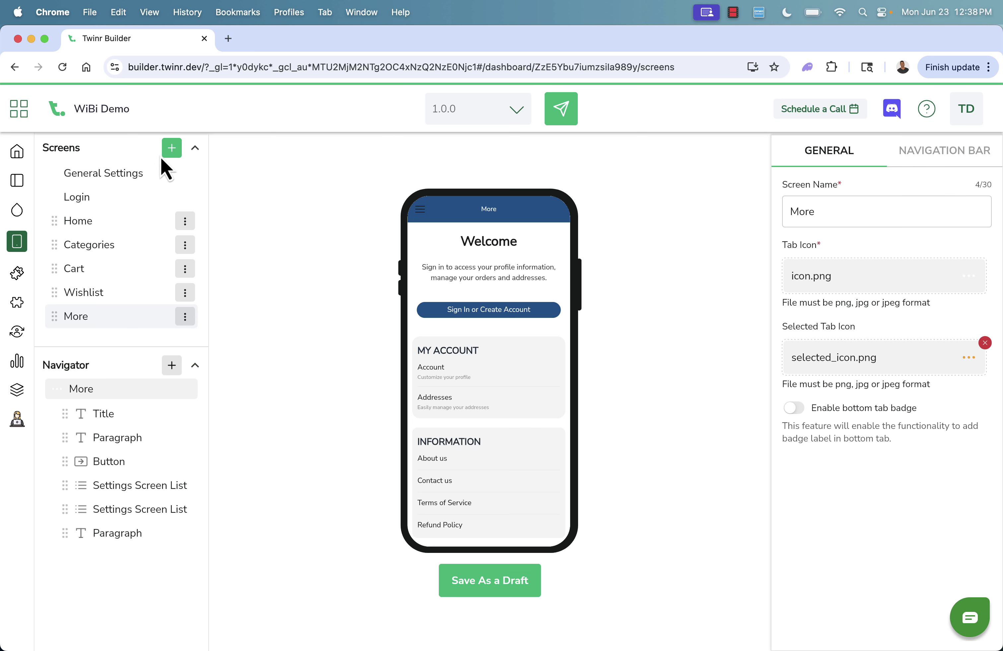
# - Fill in the form for a new native screen named "App Only Sales" and cancel it without adding the screen
pyautogui.click(172, 148)
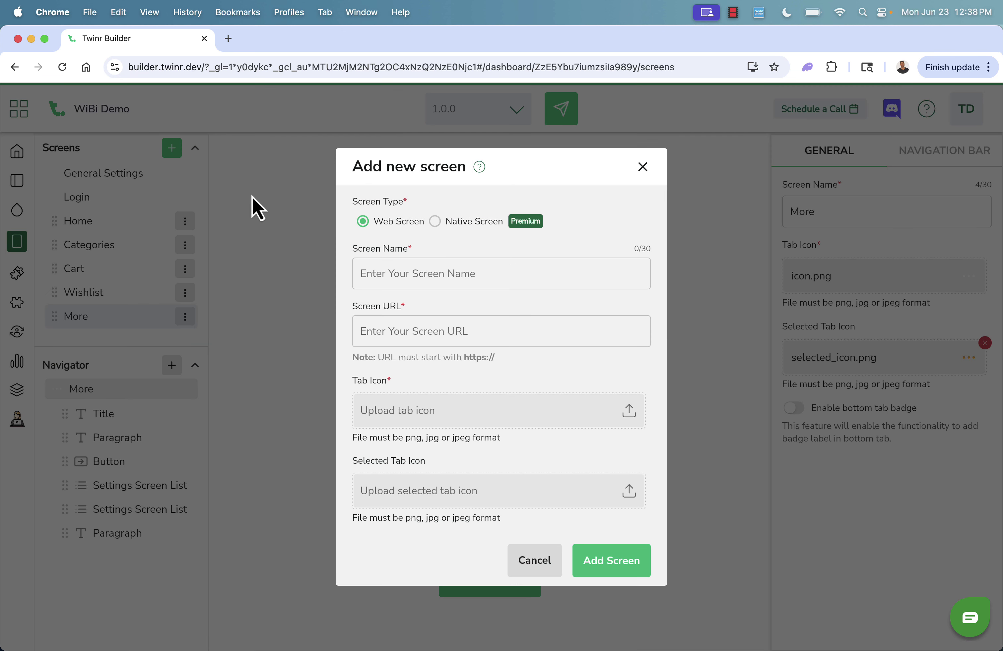
pyautogui.click(460, 221)
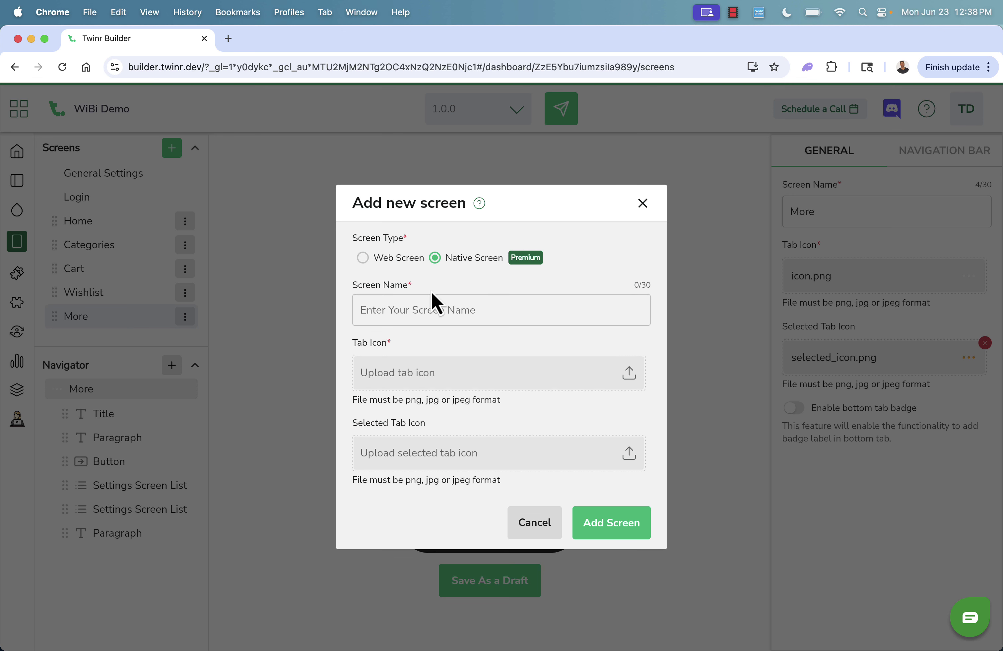
pyautogui.click(388, 311)
pyautogui.write('App Only Sales')
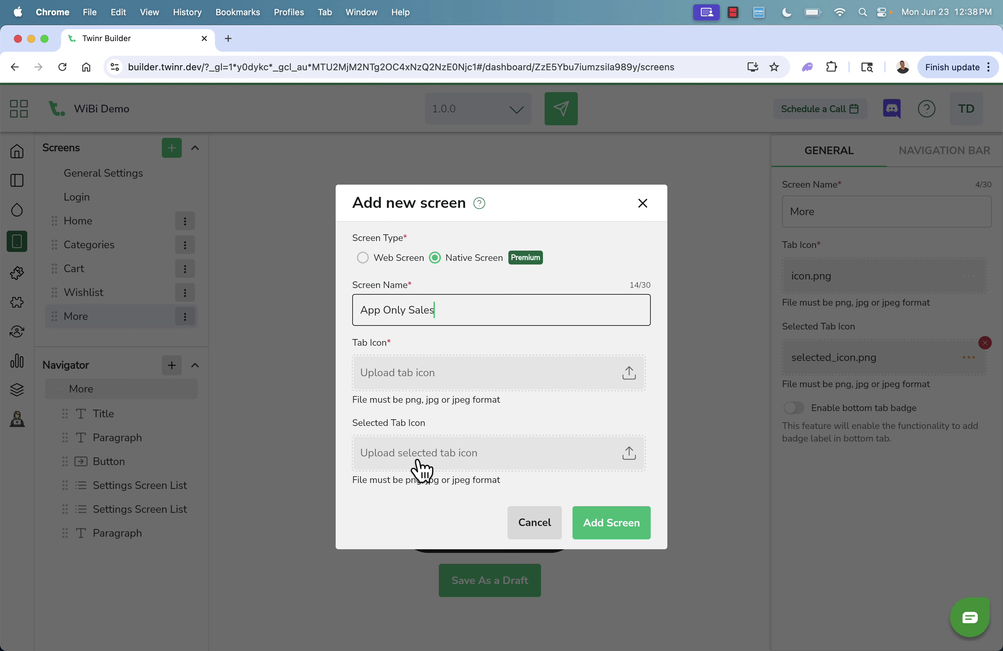
pyautogui.click(523, 530)
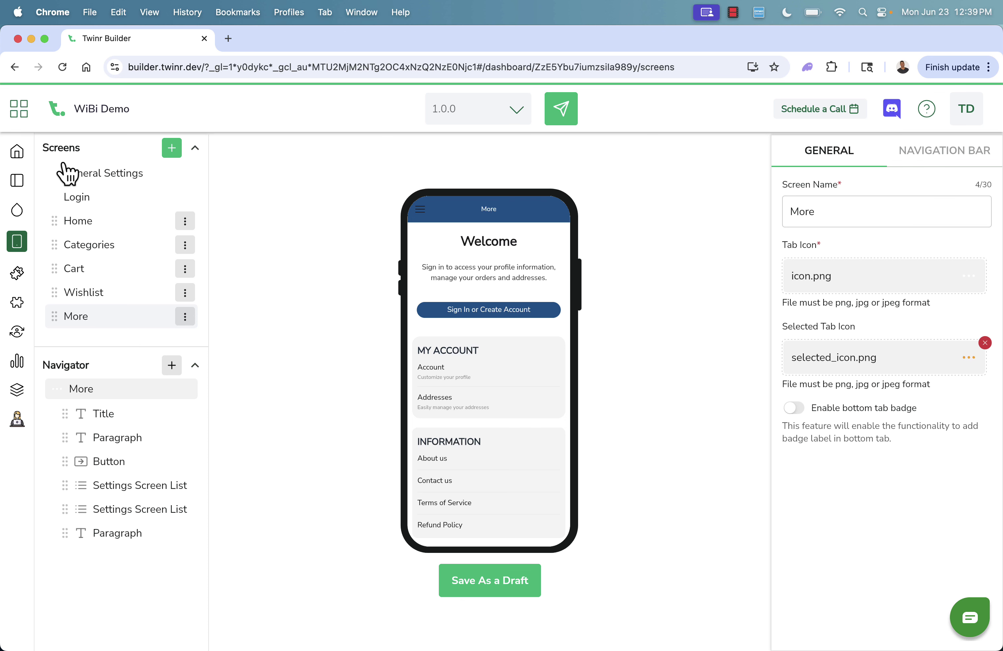
# - Leave the screens editor discarding the unsaved changes, and go through the app info, theme and screens sections to the Extensions overview
pyautogui.click(20, 184)
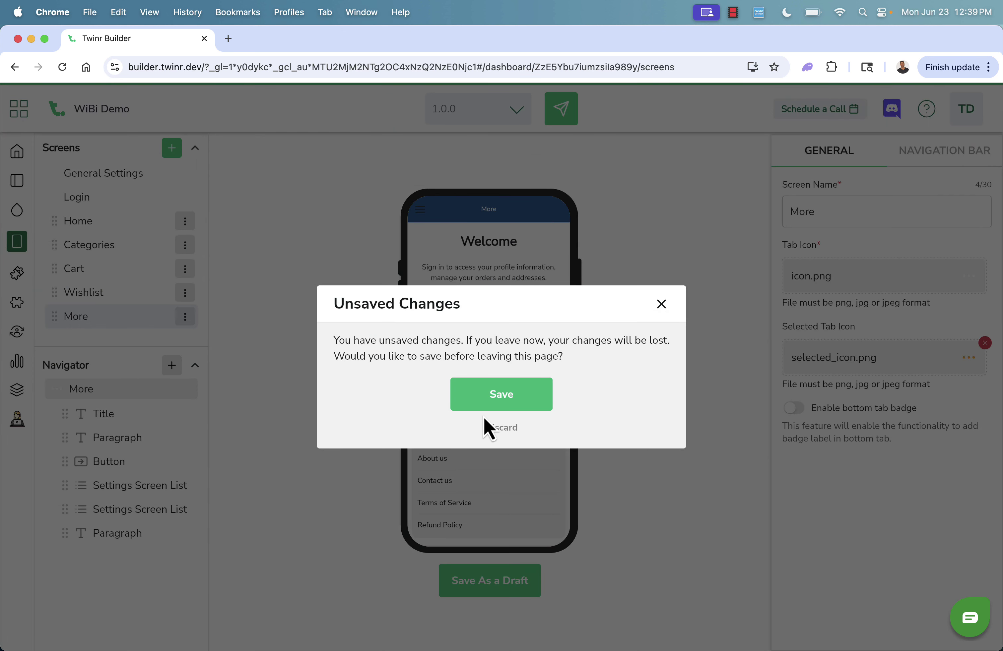
pyautogui.click(497, 427)
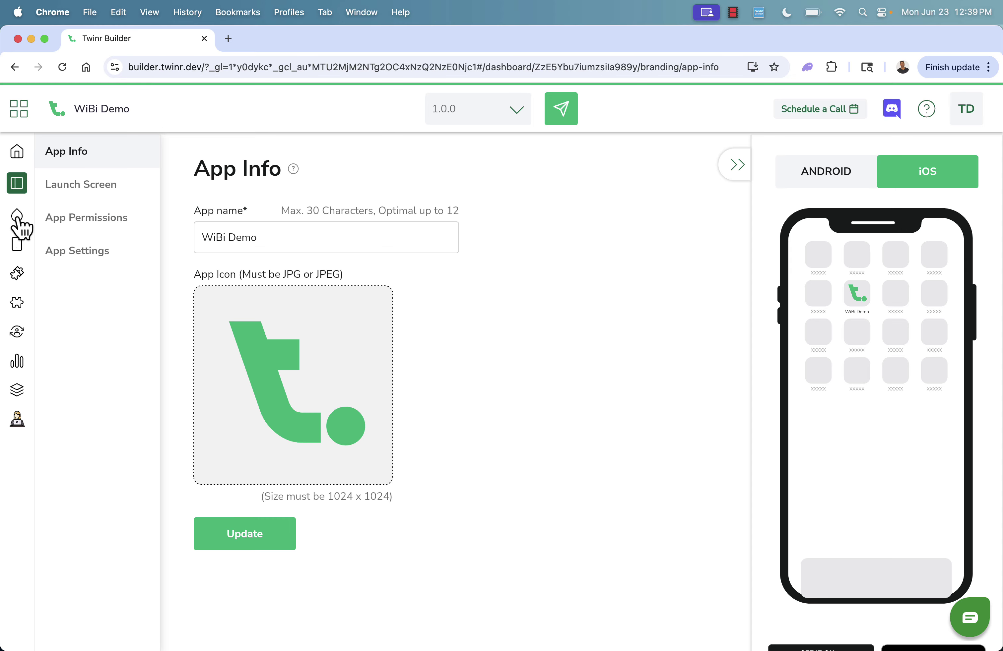
pyautogui.click(17, 216)
pyautogui.click(19, 249)
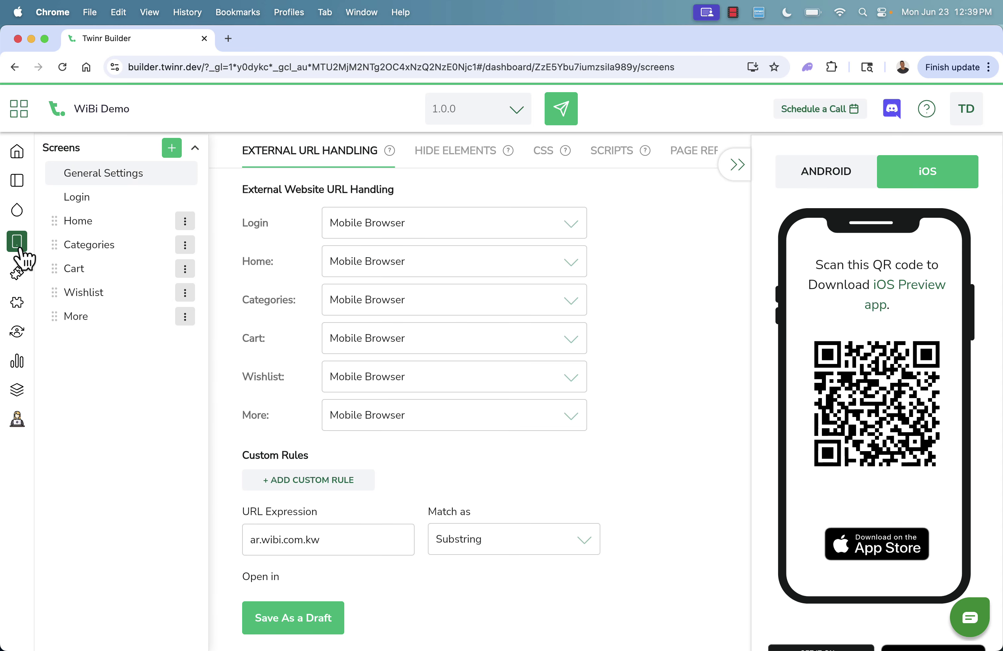
pyautogui.click(22, 275)
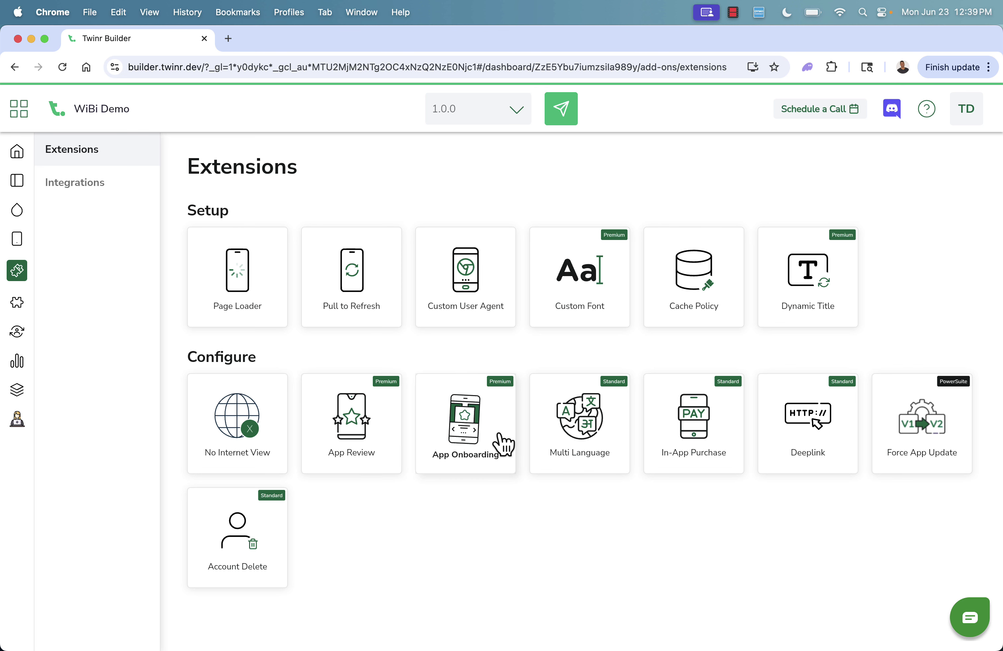
# - Enable the App Onboarding integration and review its screen setup and the available onboarding styles
pyautogui.click(491, 449)
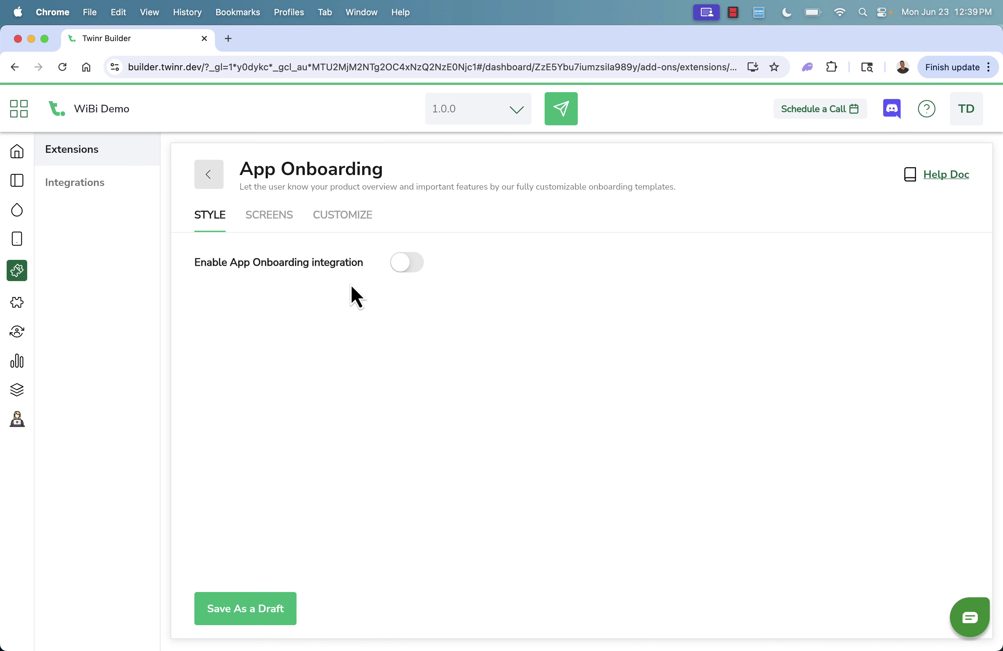
pyautogui.click(406, 269)
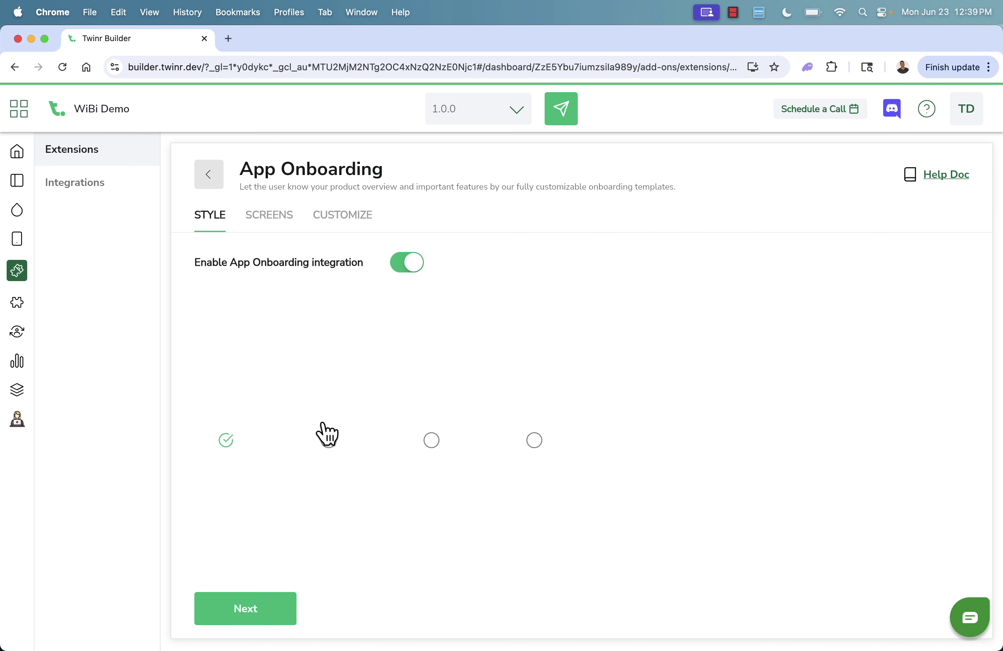
pyautogui.click(266, 216)
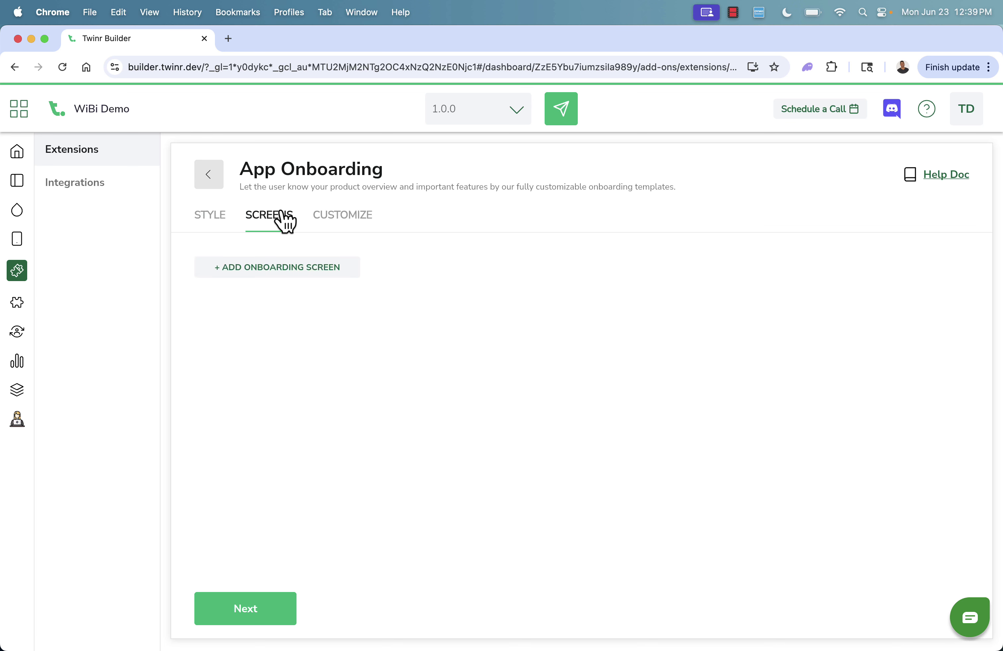
pyautogui.click(225, 225)
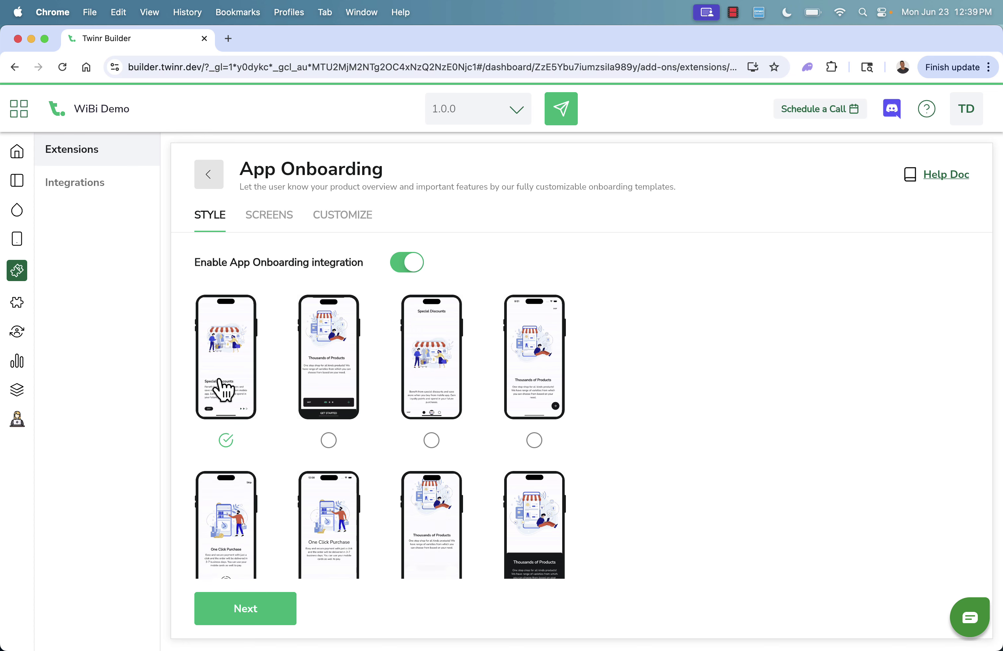
pyautogui.scroll(-2, 223, 386)
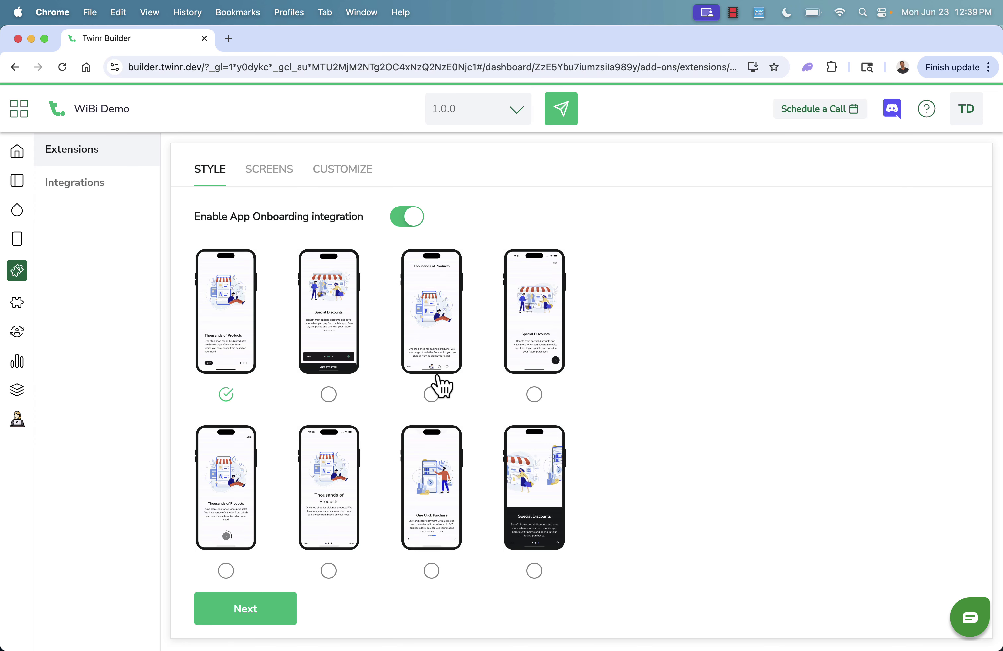
# - Examine the App Onboarding customization options for title, description and skip button, and return to the Extensions overview
pyautogui.click(345, 181)
pyautogui.scroll(-2, 301, 314)
pyautogui.scroll(-15, 302, 320)
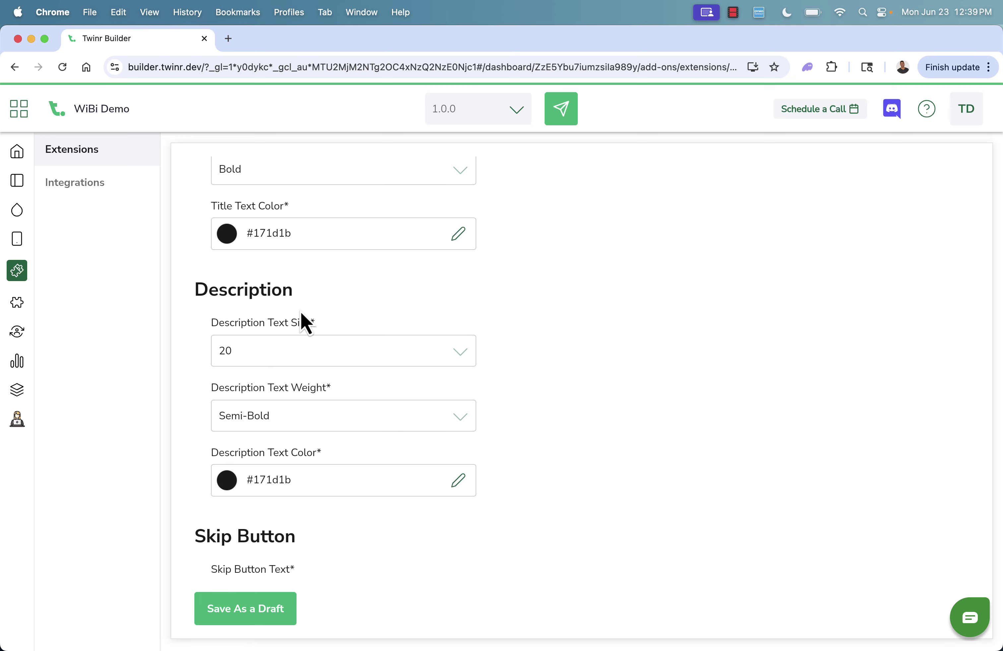
pyautogui.scroll(20, 302, 320)
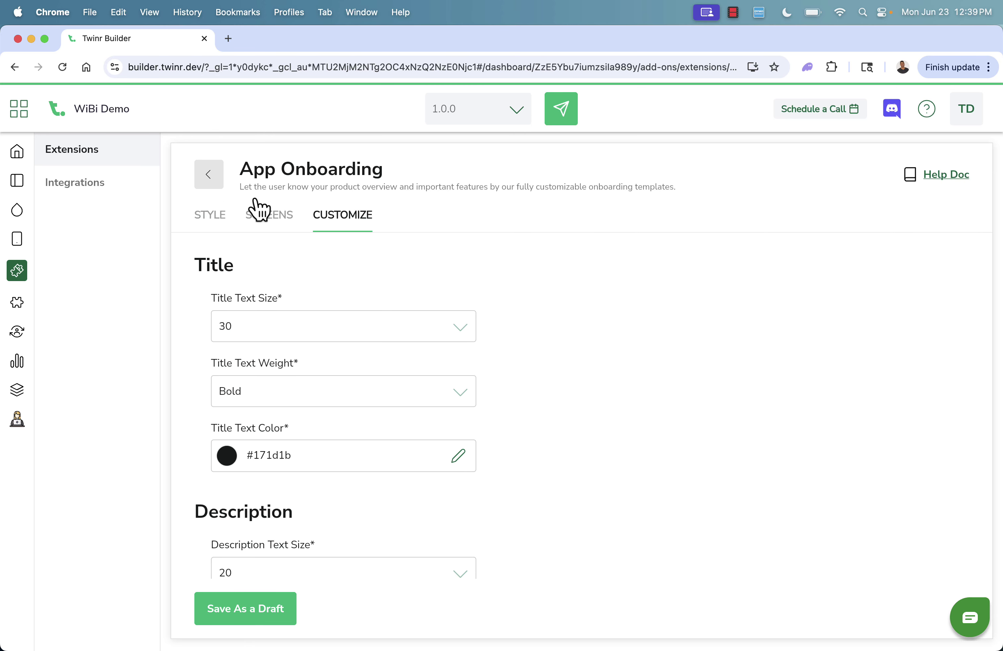
pyautogui.click(208, 176)
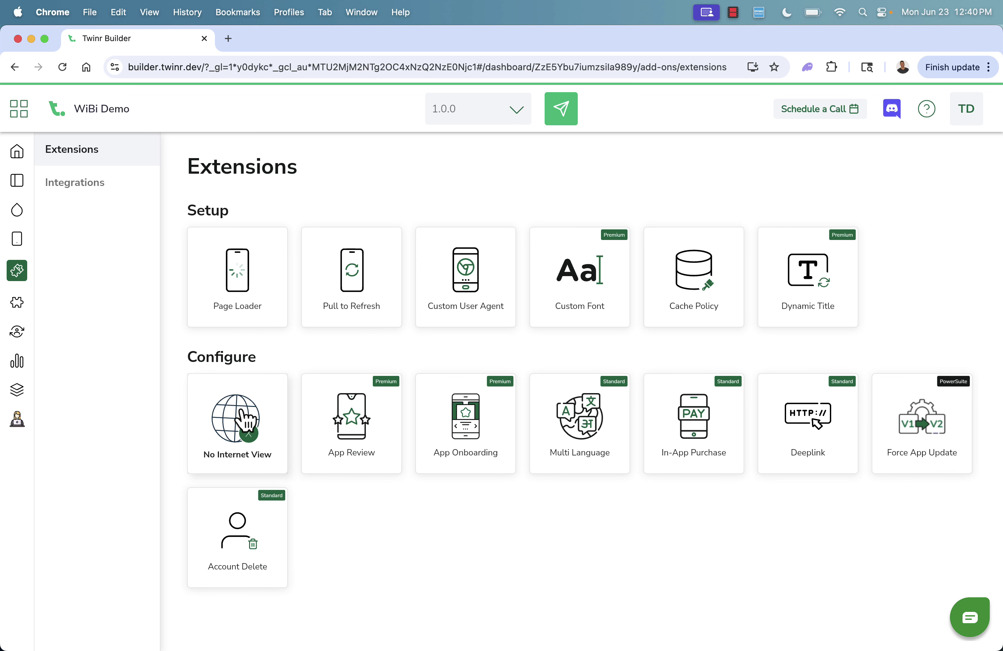
# - Enable the App Review extension and set its review schedule to 10 app opens
pyautogui.click(319, 431)
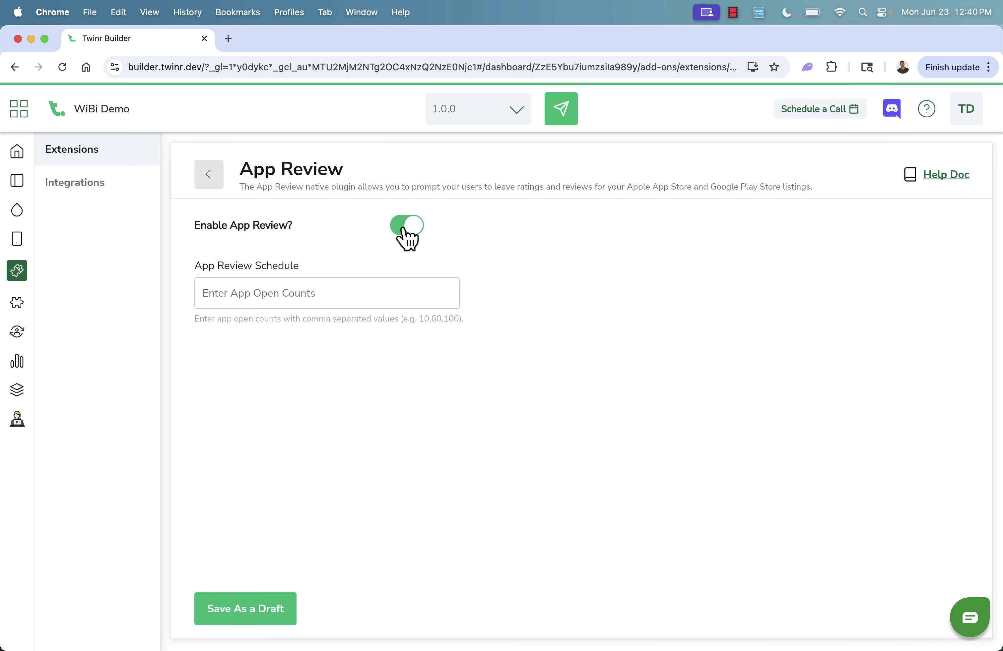
pyautogui.click(286, 293)
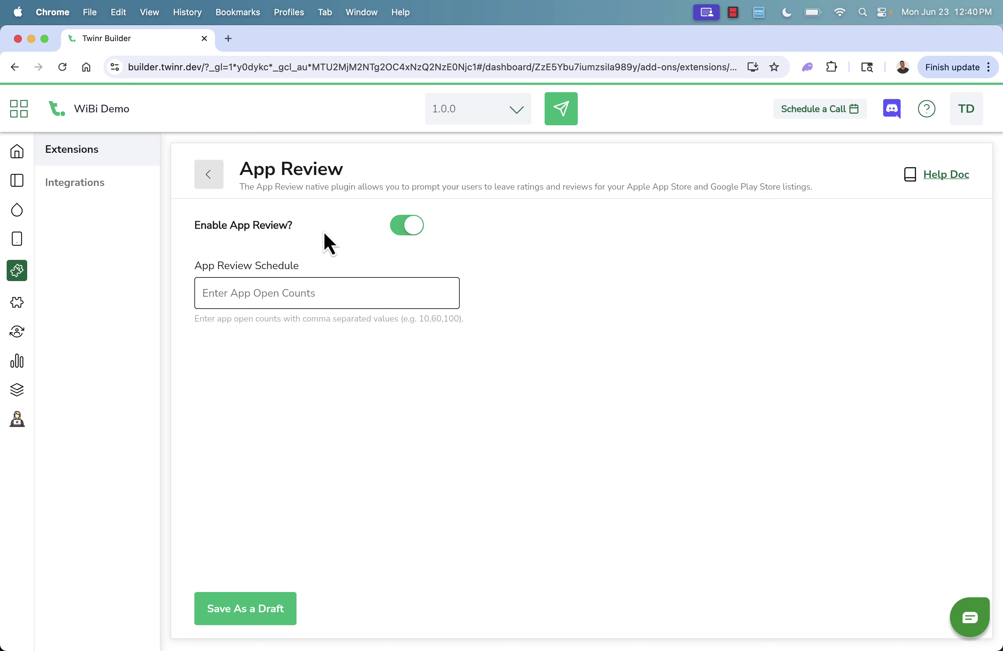
pyautogui.write('10')
pyautogui.click(387, 468)
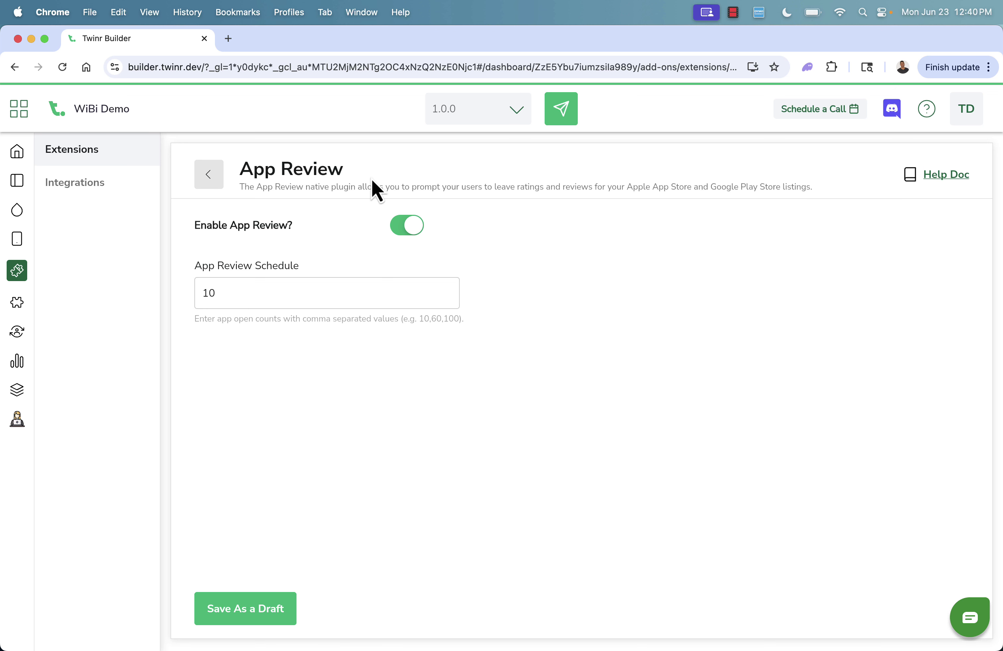
# - Change the App Review schedule to 5 app opens and replace that with 20
pyautogui.click(245, 293)
pyautogui.press('BackSpace')
pyautogui.press('BackSpace')
pyautogui.write('5')
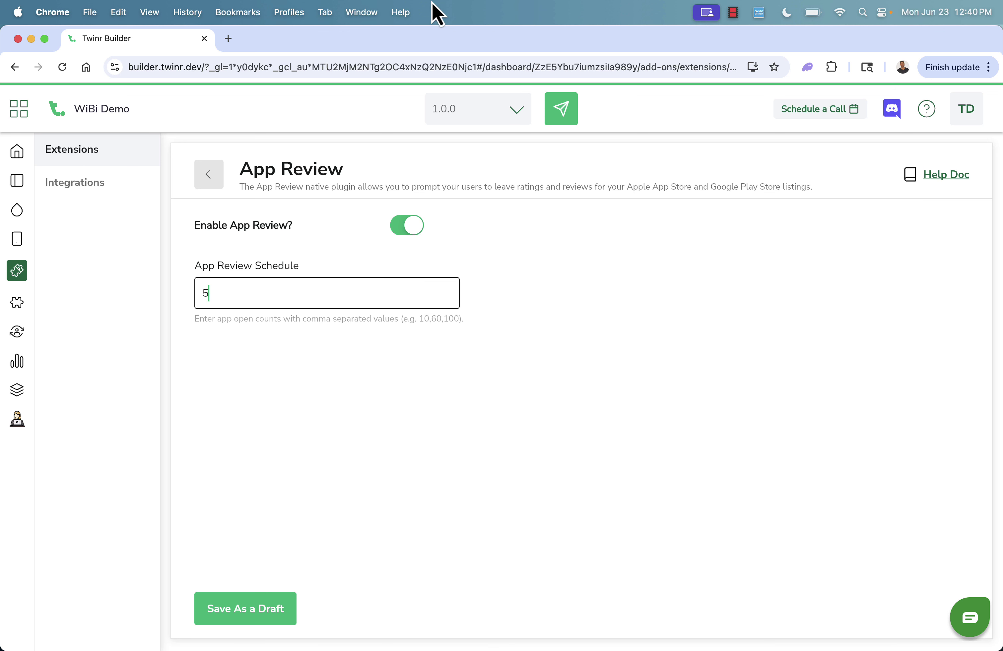
pyautogui.press('BackSpace')
pyautogui.write('20')
# - Review the Abandoned Cart Push Notifications and Firebase push notification pages among the integrations, and return to the Integrations overview
pyautogui.click(112, 182)
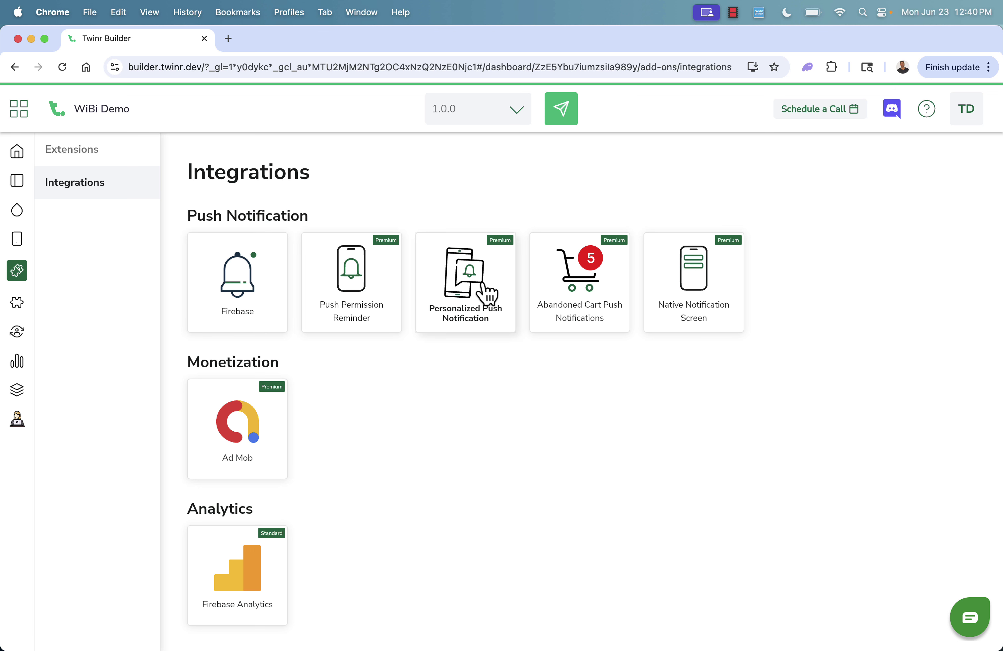
pyautogui.click(607, 299)
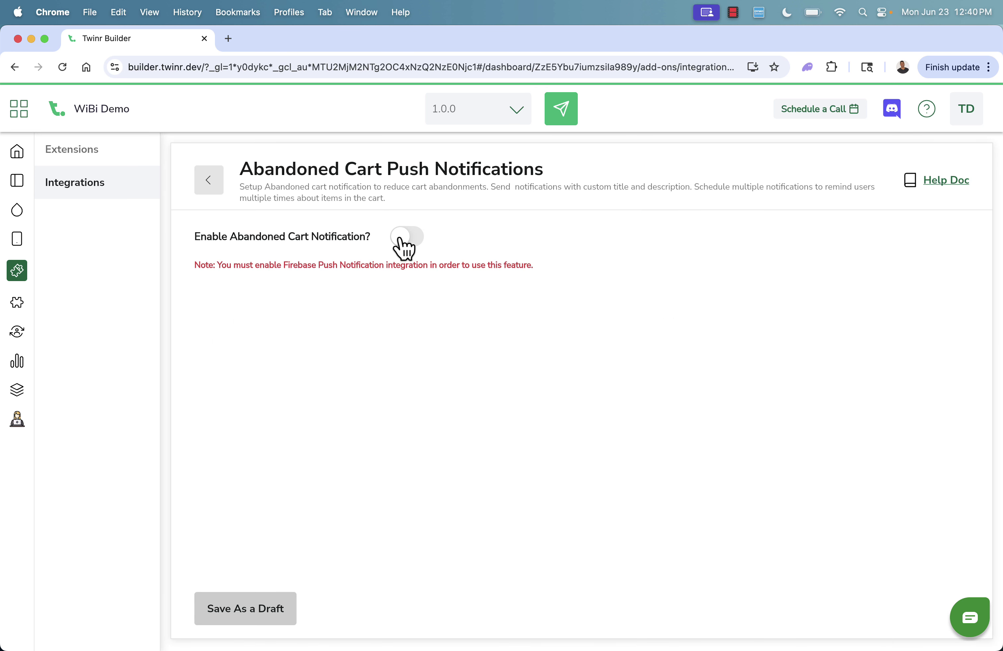
pyautogui.click(211, 193)
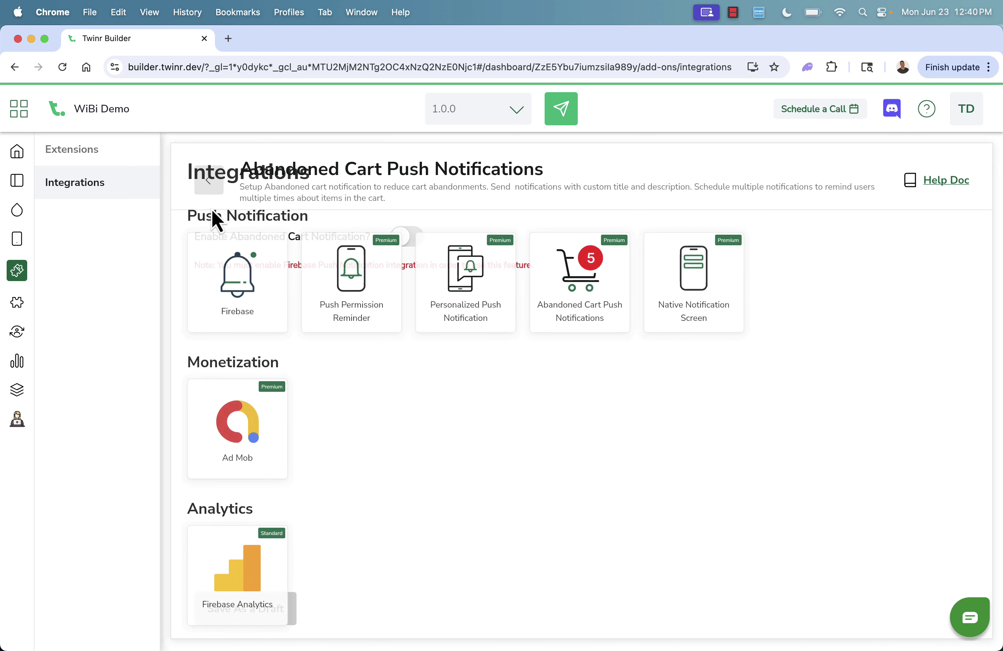
pyautogui.click(235, 328)
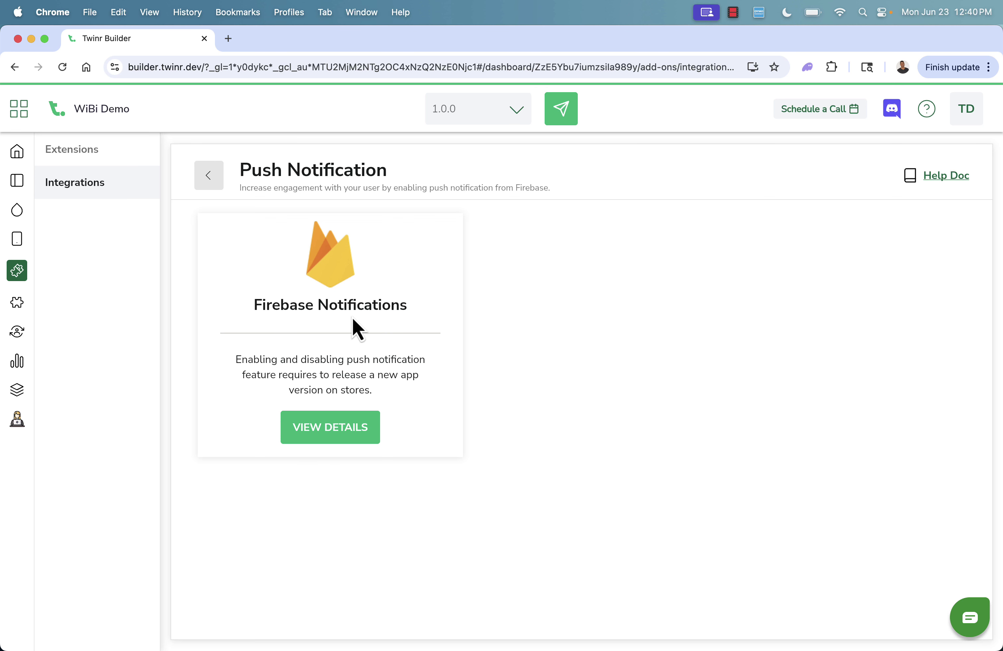
pyautogui.click(215, 187)
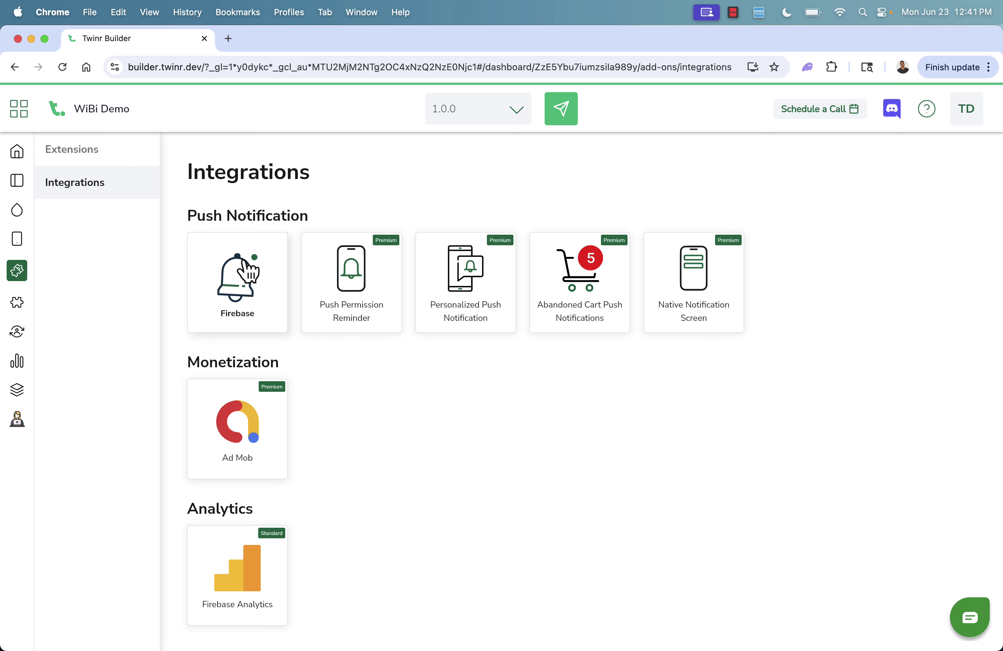
# - Open the Shopify plugin setup, follow its Twinr Plugin link and install Twinr - Mobile App Builder on the Shopify store
pyautogui.click(17, 302)
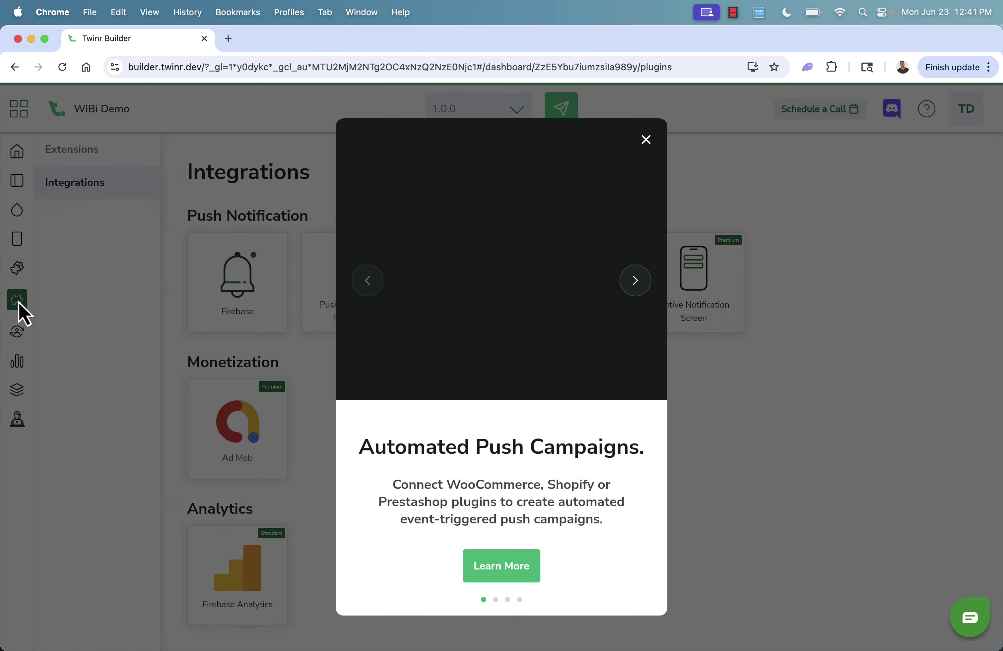
pyautogui.click(646, 139)
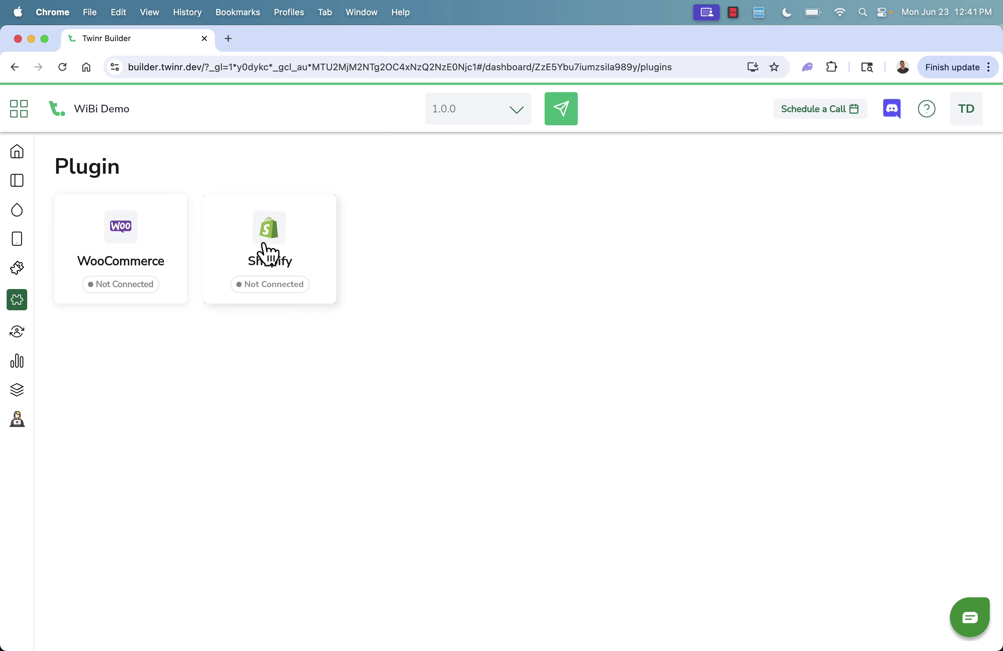
pyautogui.click(264, 253)
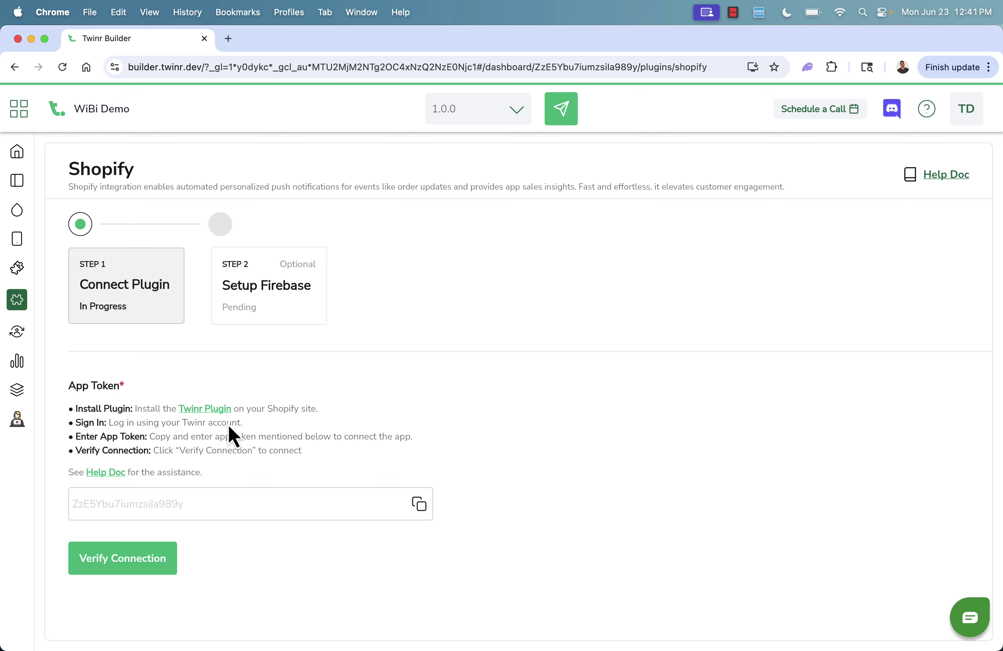
pyautogui.click(211, 408)
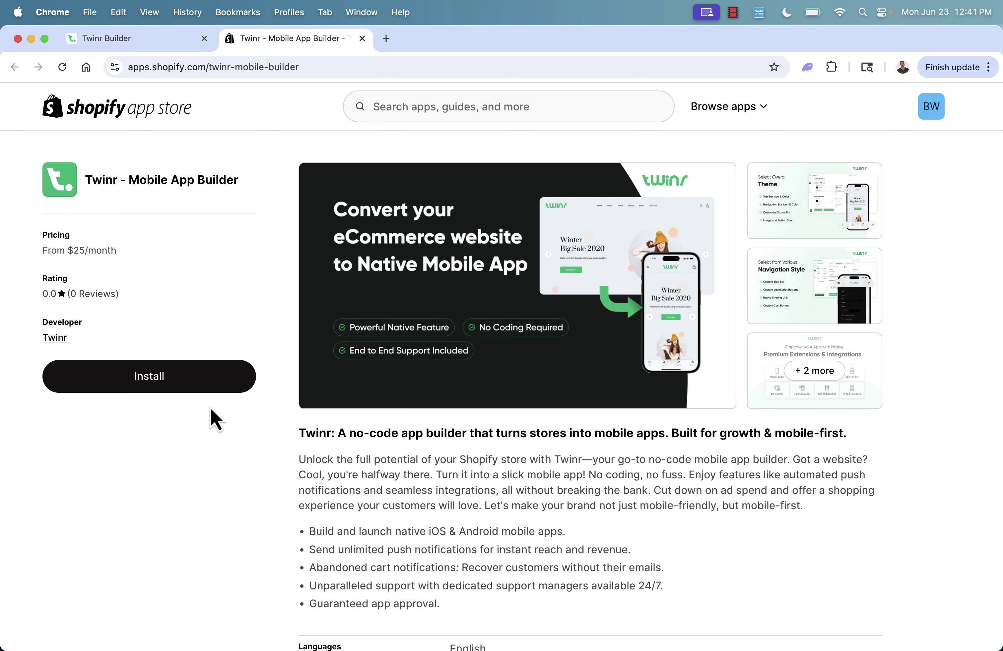
pyautogui.click(197, 388)
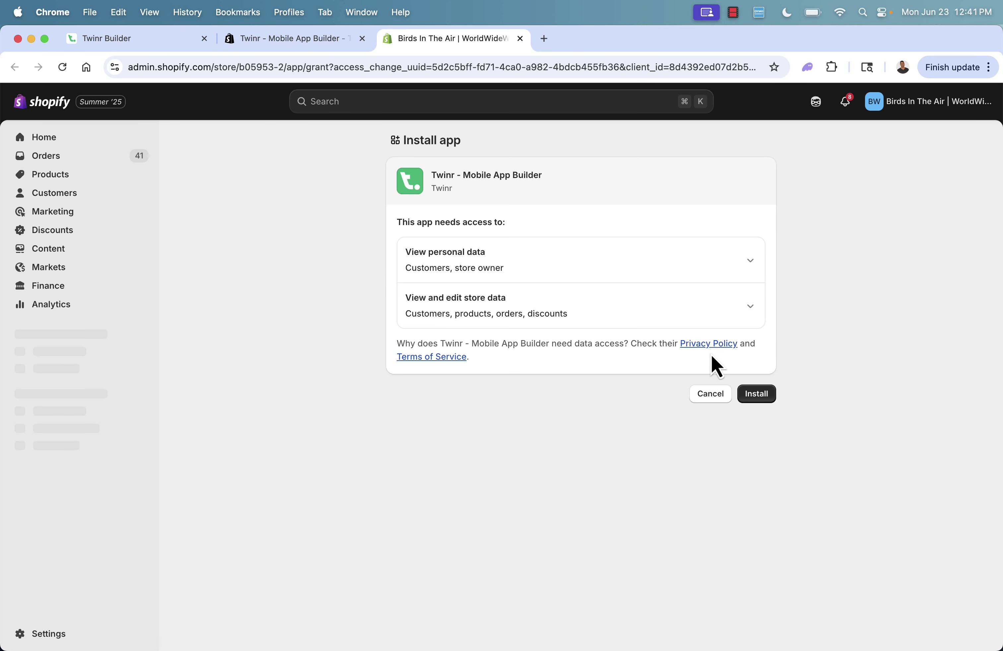
pyautogui.click(762, 395)
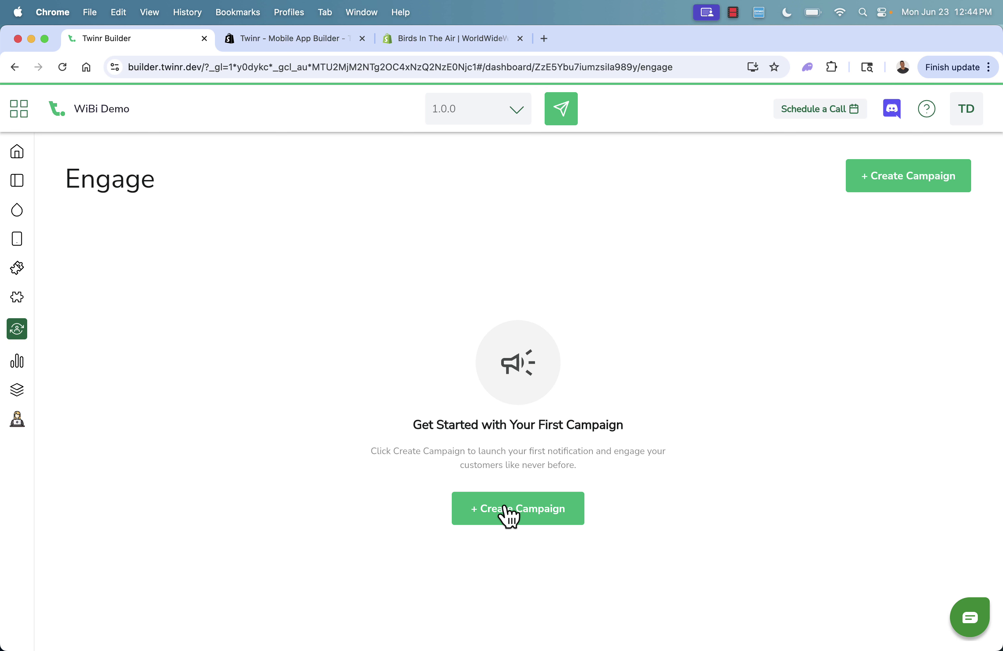
# - Start creating an Engage campaign and examine the available campaign types and their setup requirements
pyautogui.click(507, 514)
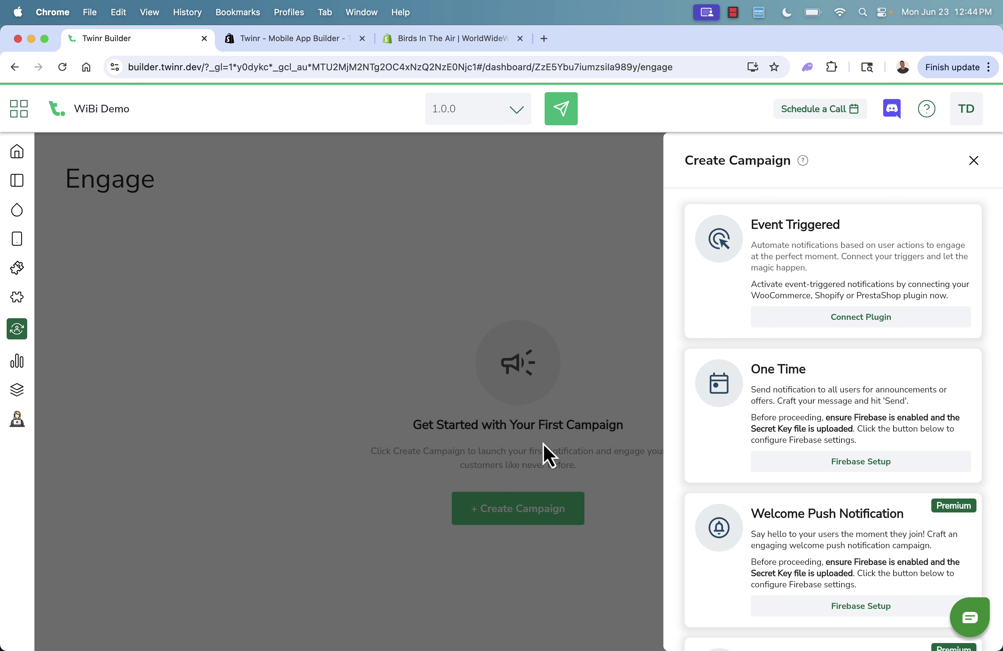
pyautogui.scroll(-5, 739, 331)
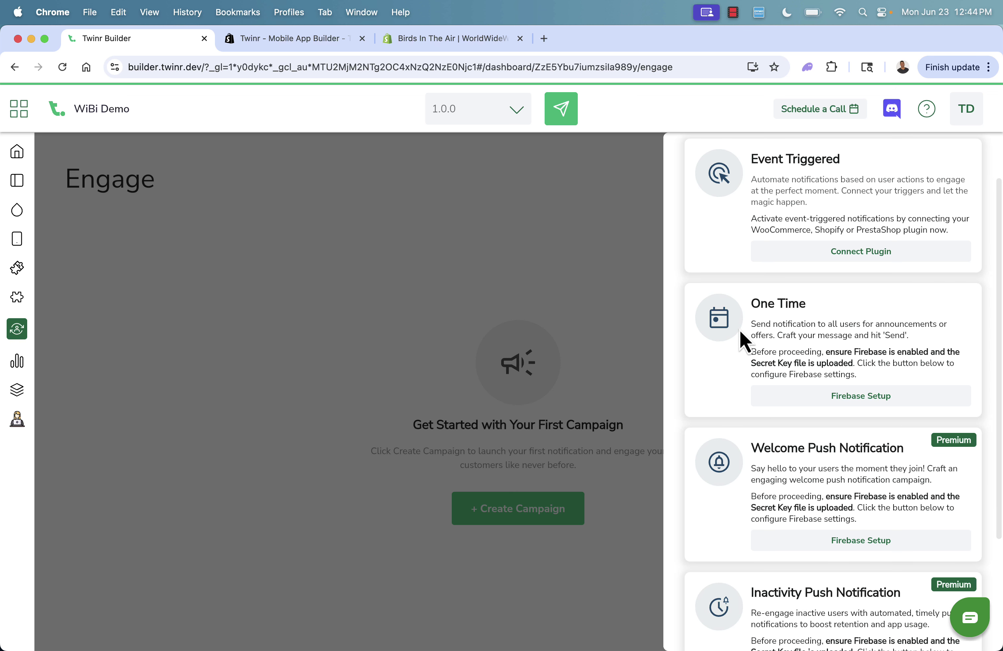
pyautogui.scroll(5, 742, 342)
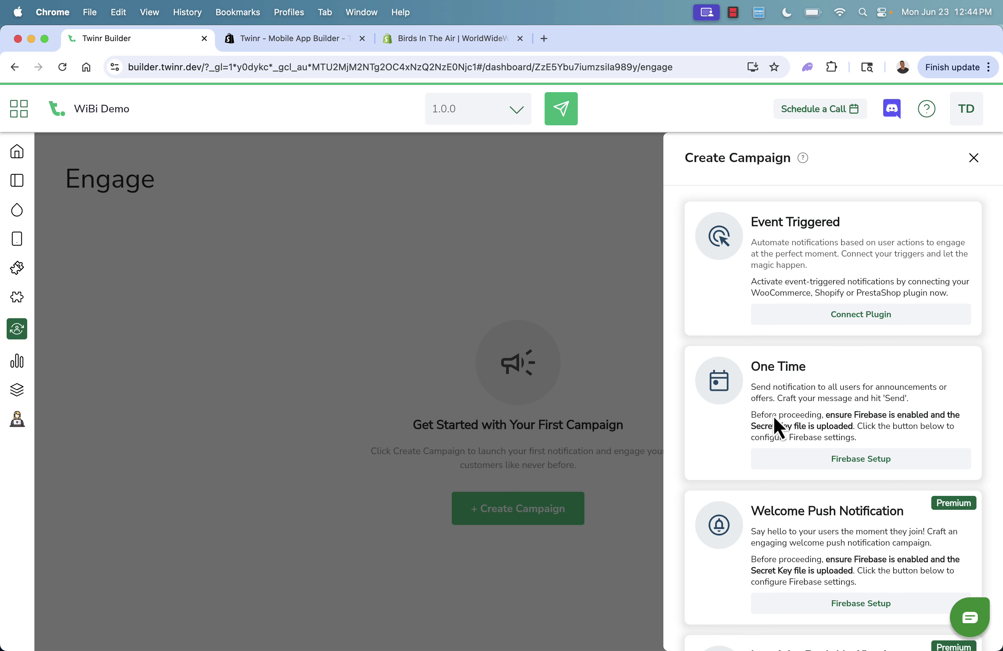
pyautogui.scroll(-2, 776, 427)
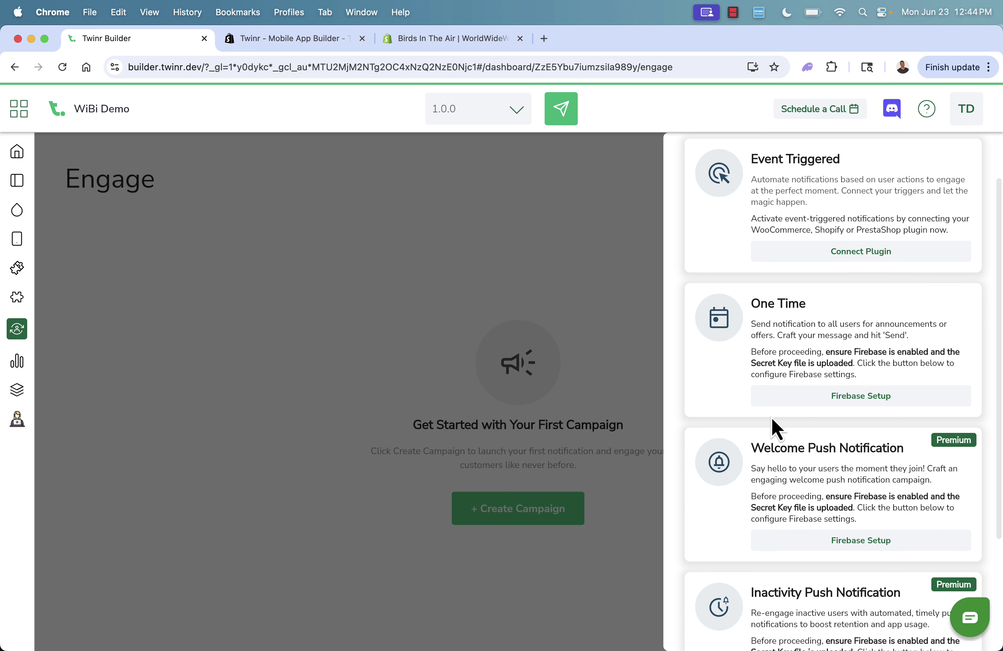
pyautogui.scroll(-4, 774, 372)
pyautogui.scroll(-1, 772, 371)
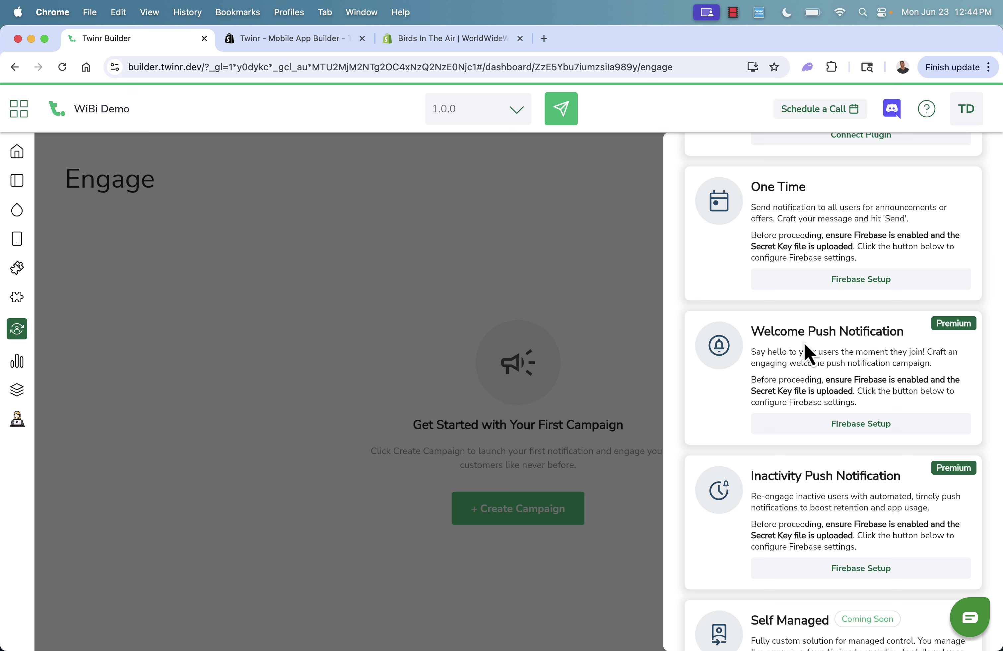
pyautogui.scroll(-2, 804, 344)
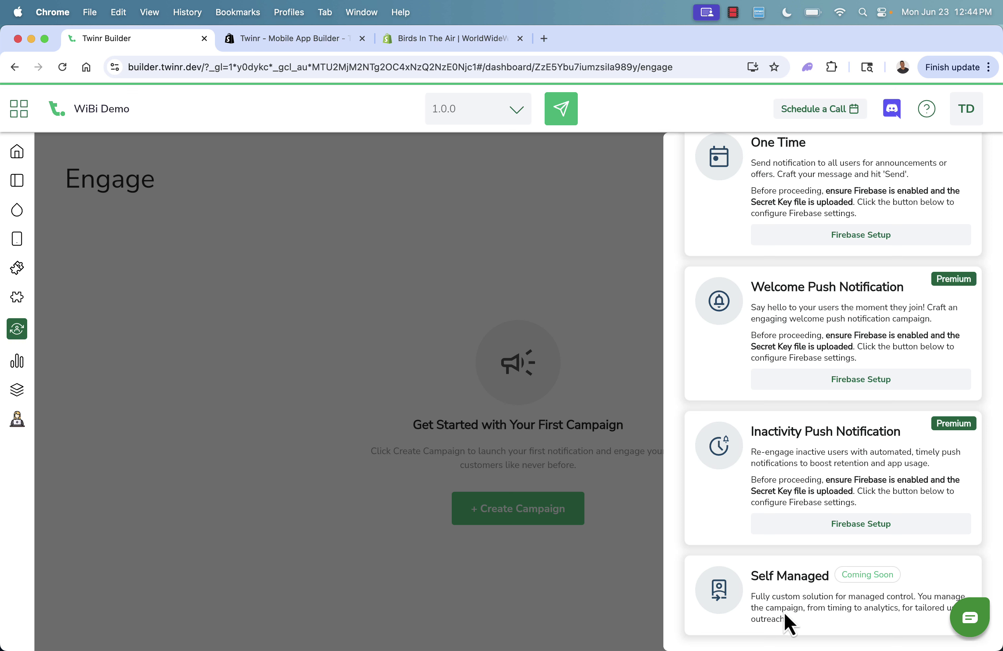
pyautogui.scroll(5, 820, 441)
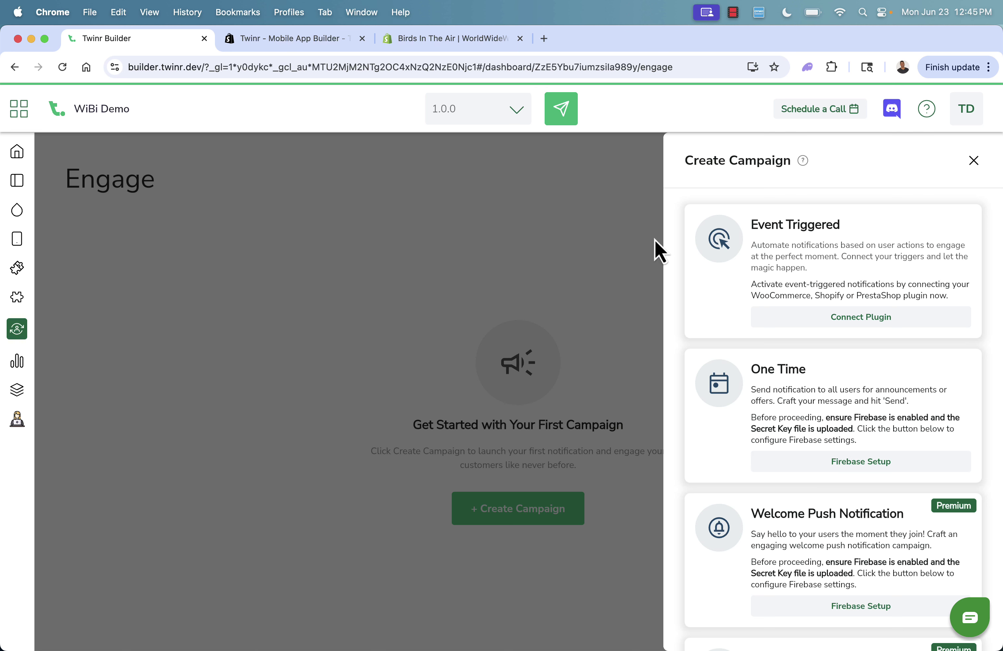
# - Examine the App Analytics page, covering sessions, daily active users, devices and retention
pyautogui.click(17, 361)
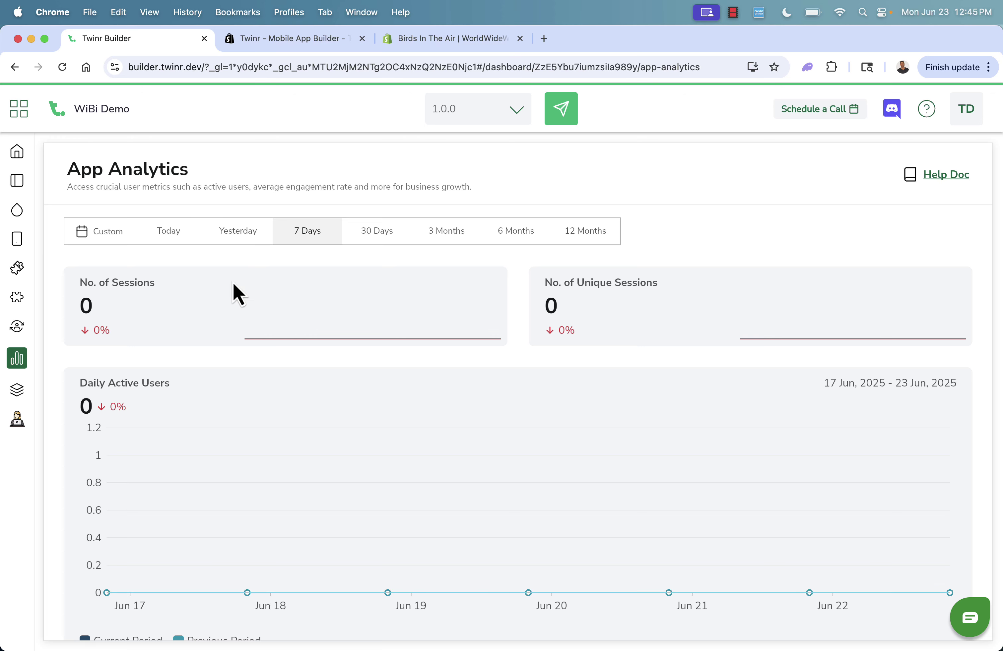
pyautogui.scroll(-3, 209, 359)
pyautogui.scroll(1, 205, 349)
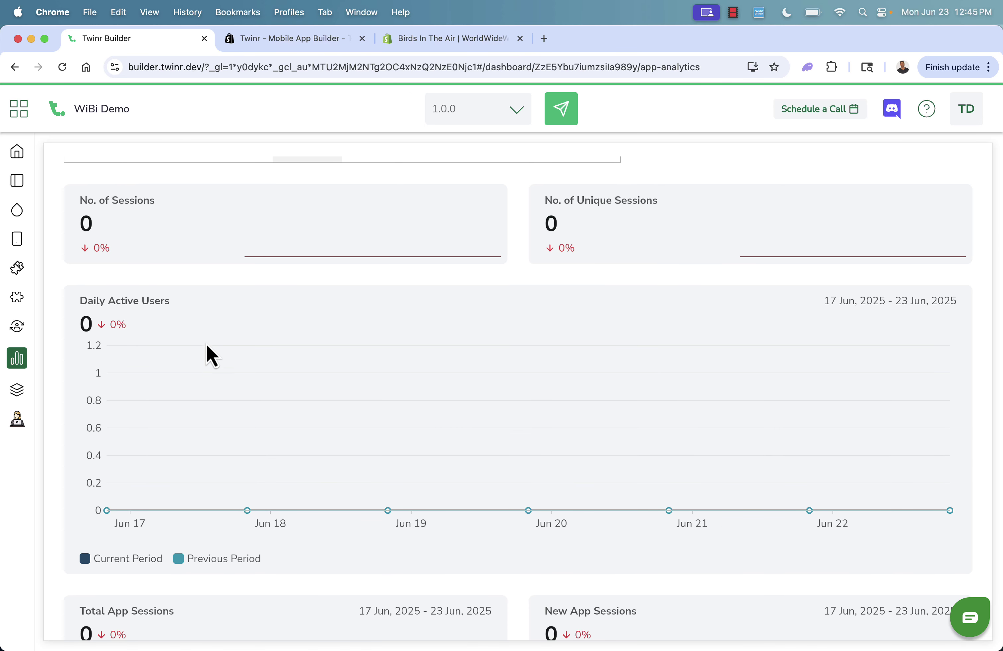
pyautogui.scroll(3, 206, 344)
pyautogui.scroll(1, 206, 344)
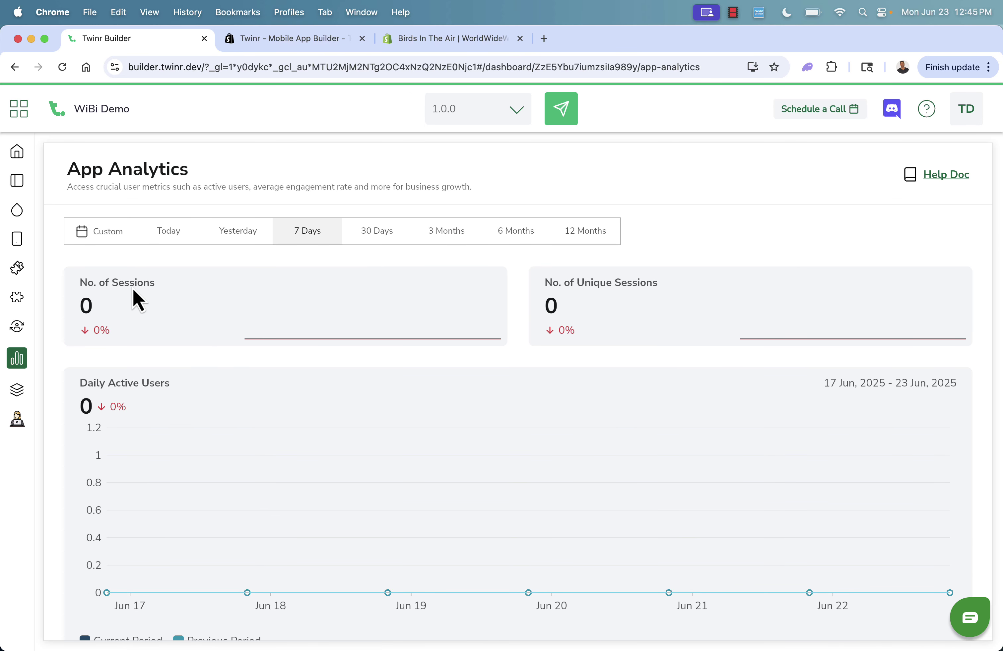
pyautogui.scroll(-2, 280, 448)
pyautogui.scroll(-7, 280, 449)
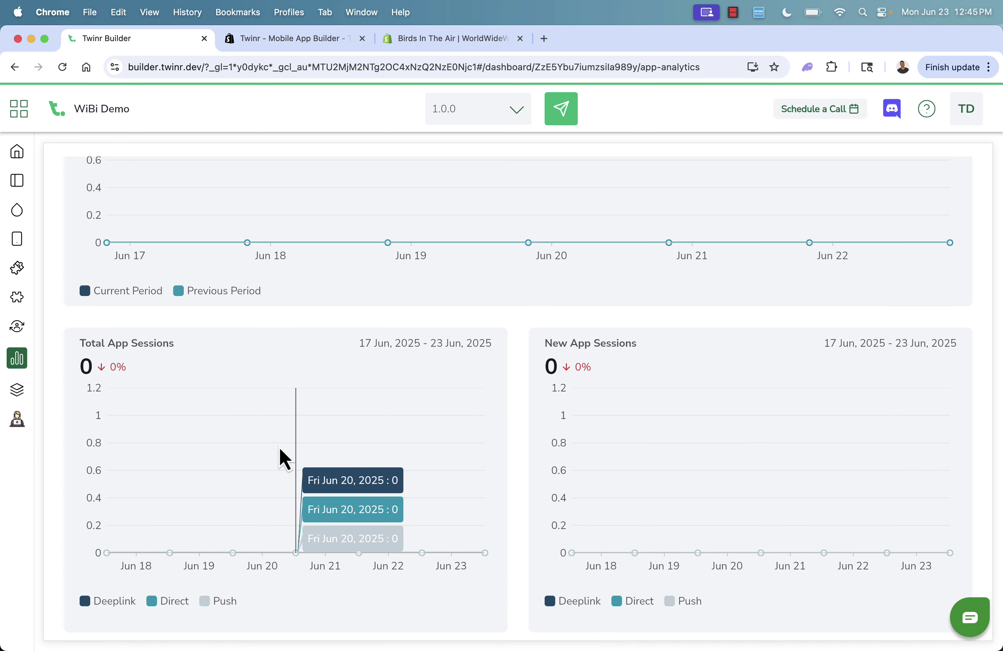
pyautogui.scroll(-15, 270, 341)
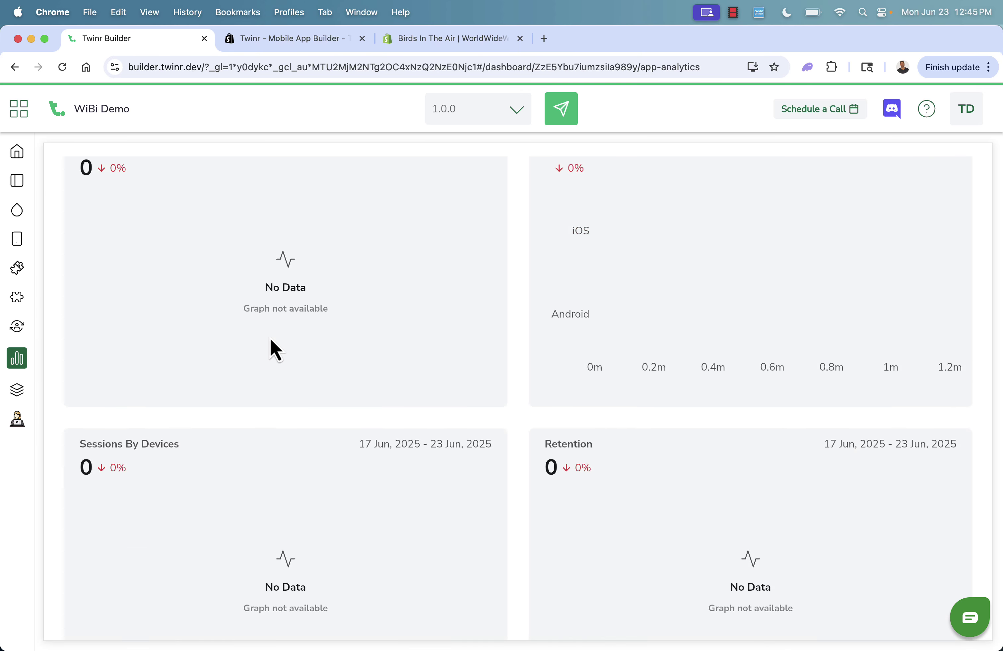
pyautogui.scroll(20, 270, 339)
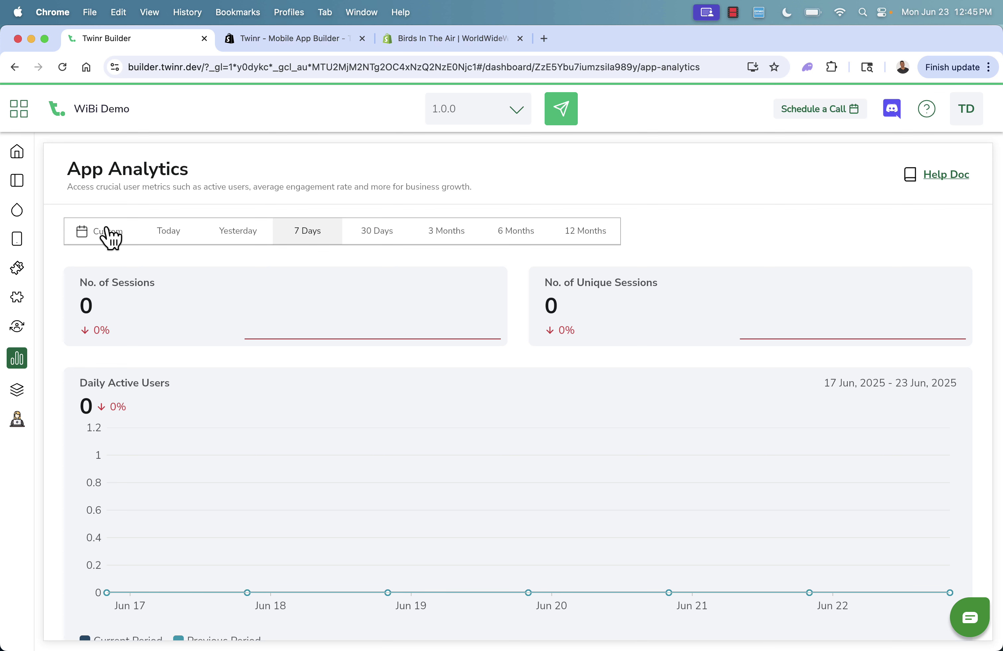
# - Set a custom analytics date range from 2 to 23 June 2025 and check the Daily Active Users chart
pyautogui.click(111, 237)
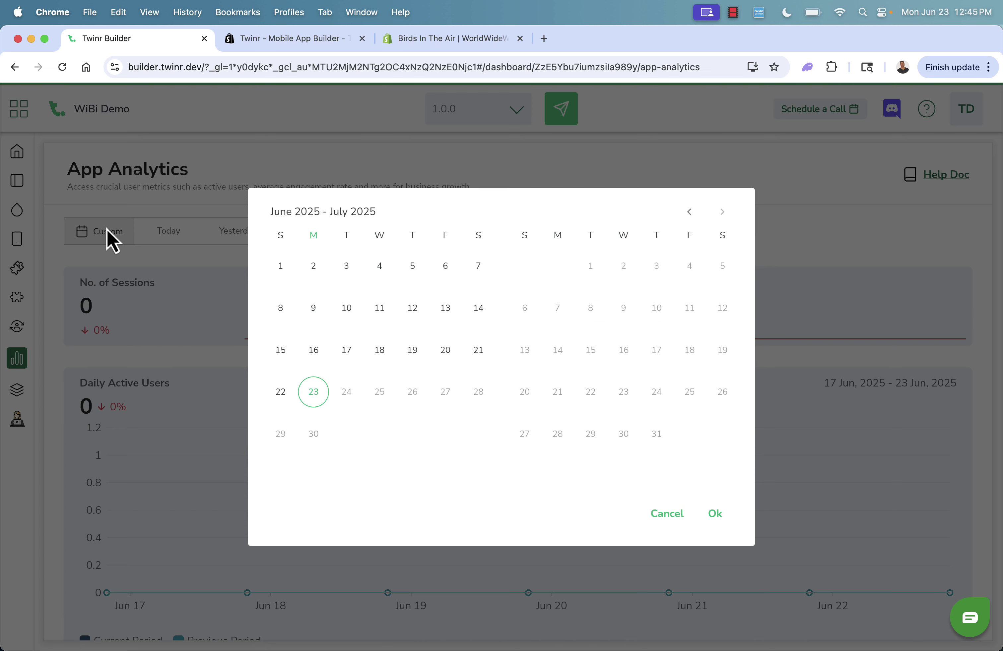
pyautogui.click(315, 269)
pyautogui.click(303, 396)
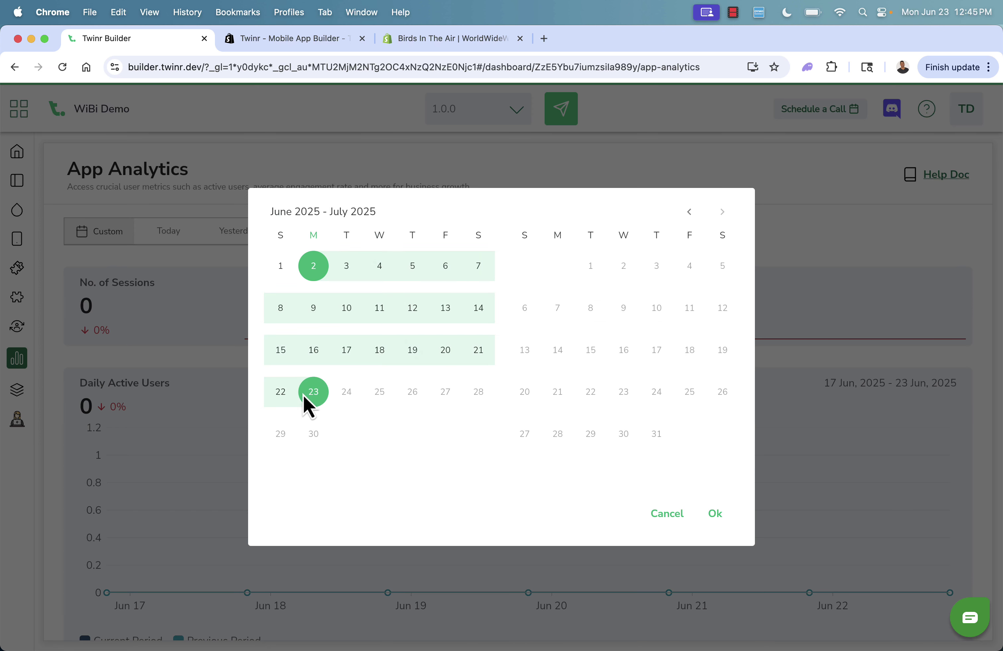
pyautogui.click(715, 514)
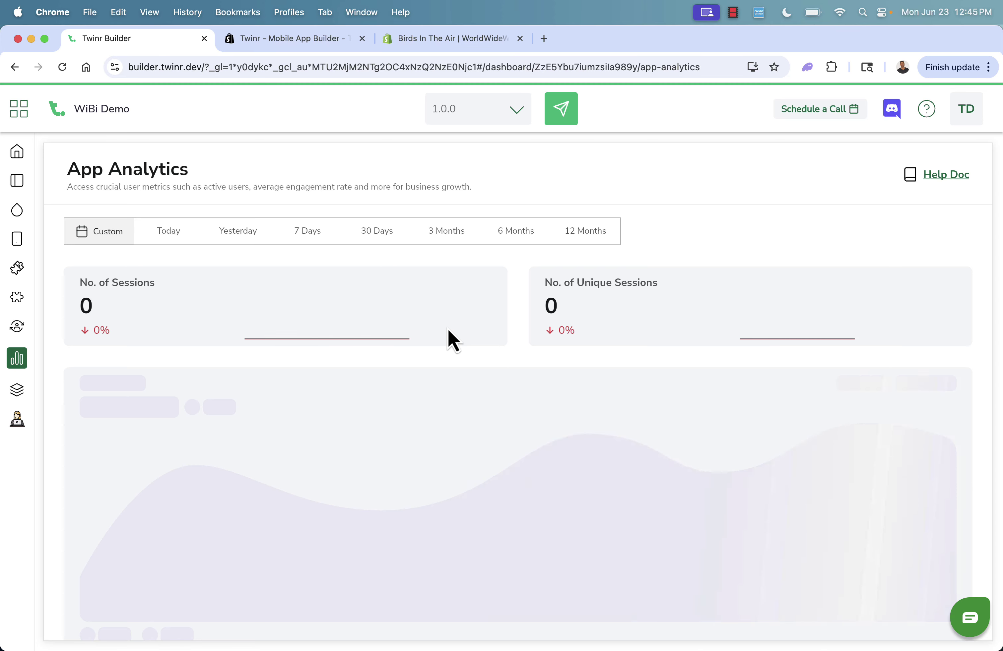
pyautogui.scroll(-1, 304, 310)
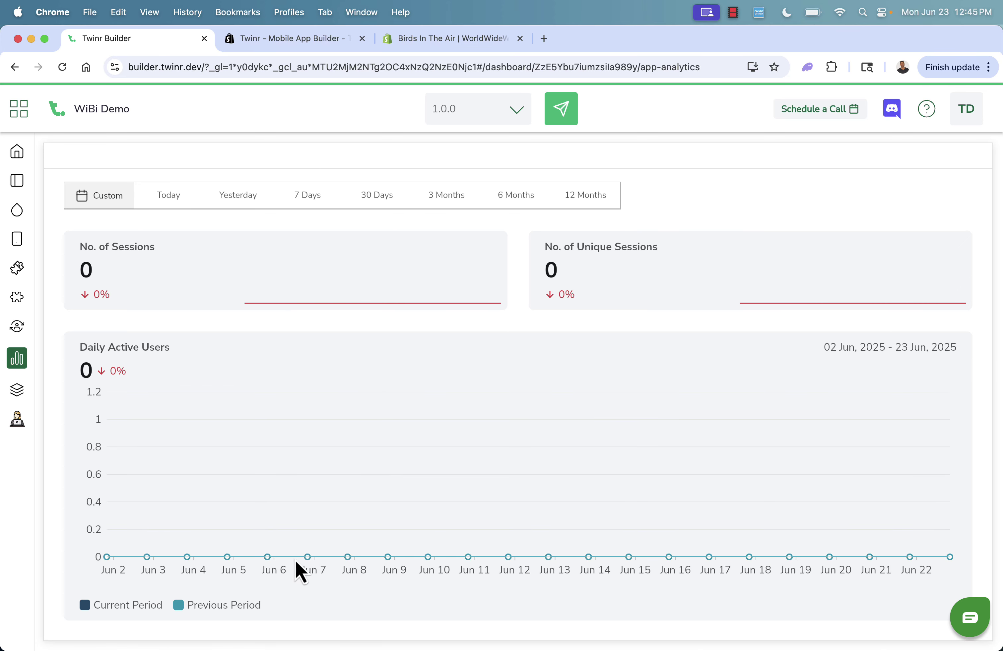
pyautogui.scroll(1, 299, 421)
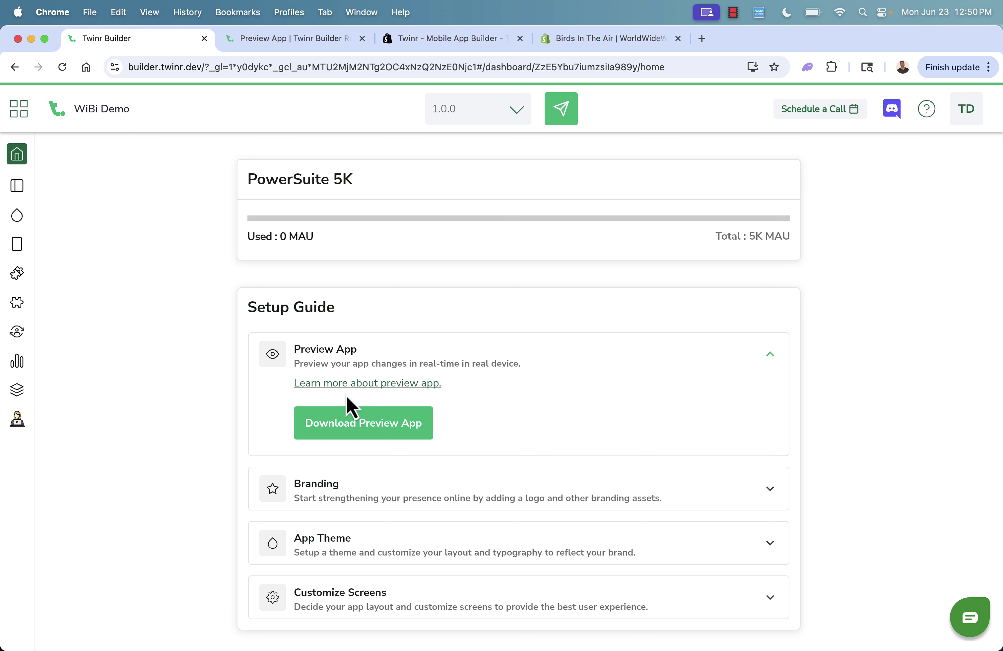
# - Read the Preview App help article with its Android and iOS download links, and return to the Twinr Builder dashboard
pyautogui.click(322, 383)
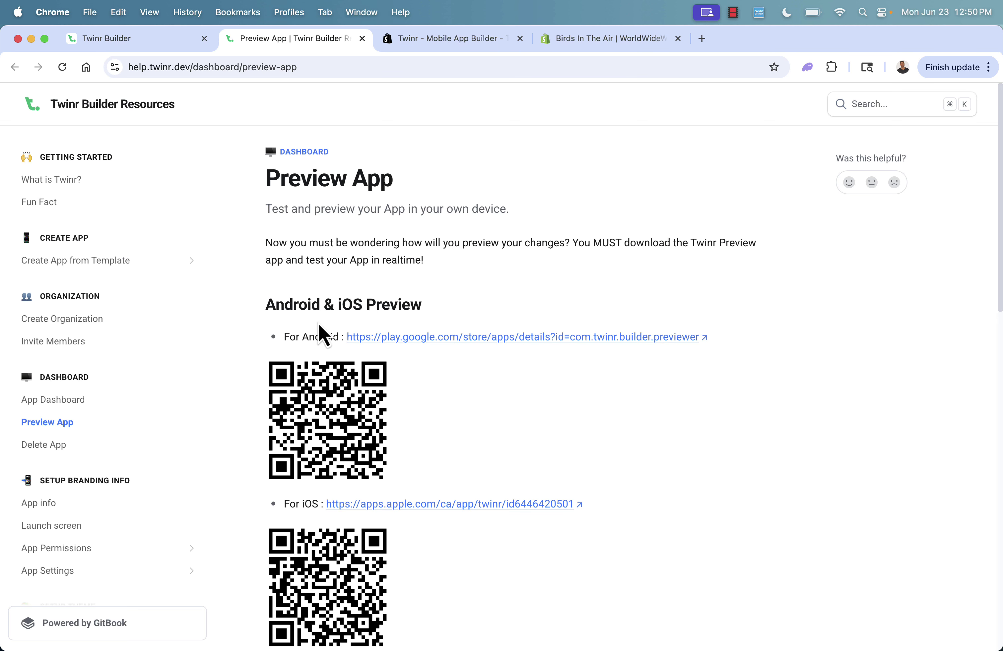
pyautogui.scroll(-3, 320, 326)
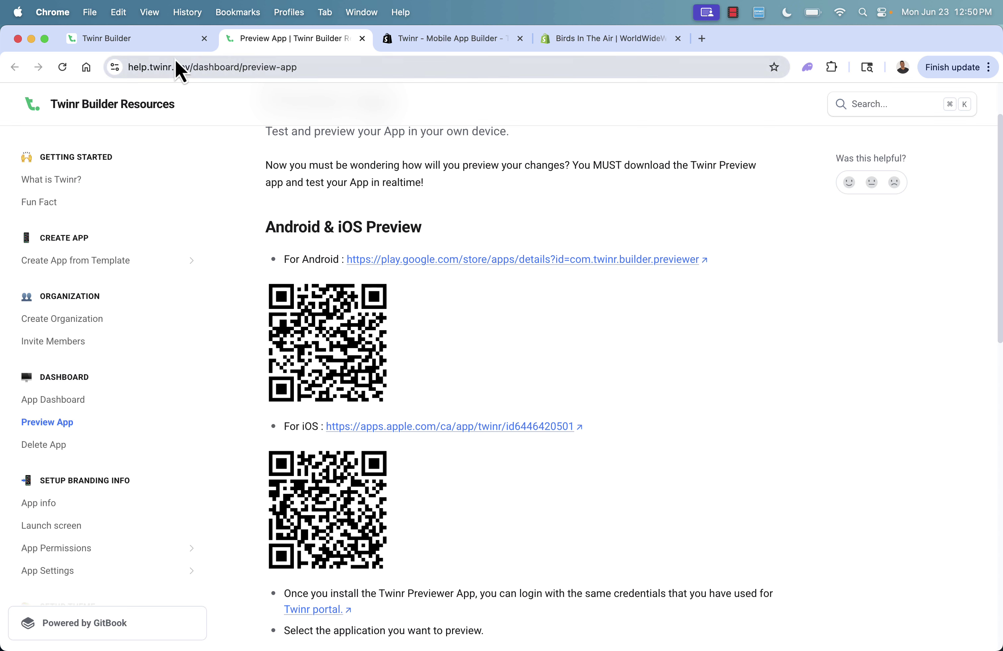
pyautogui.click(162, 44)
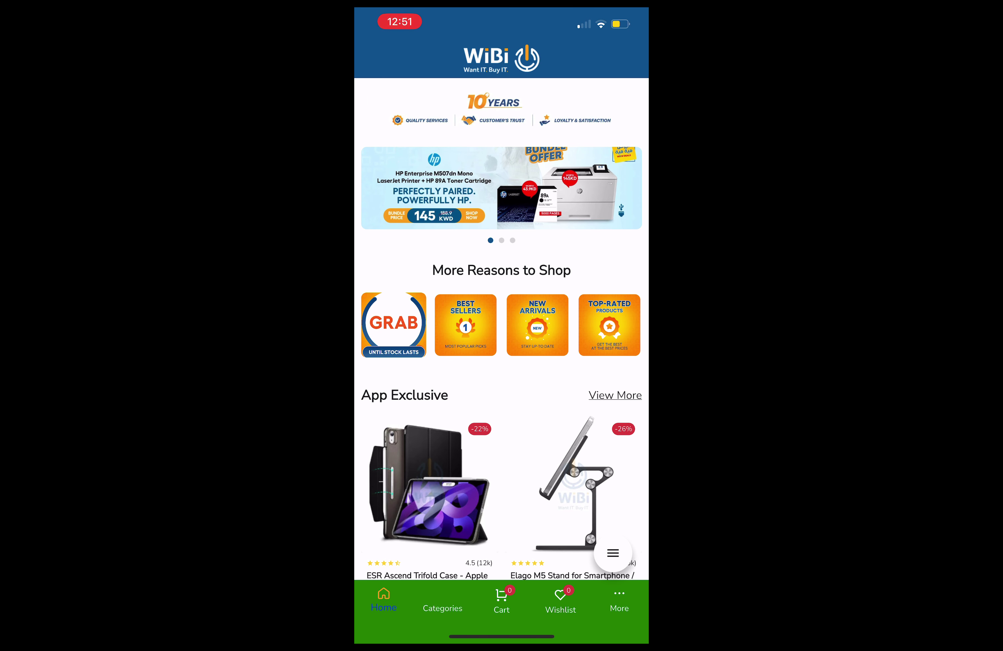
# - Look through the WiBi app's home screen in the mobile preview, from the promotional banner to the For Every Budget section
pyautogui.scroll(-3, 502, 329)
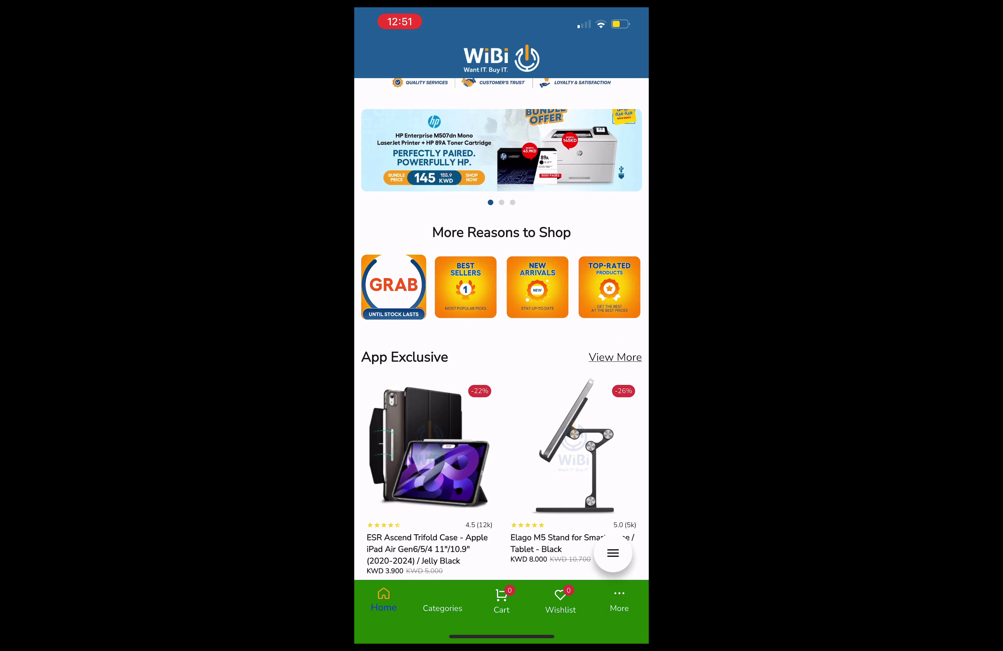
pyautogui.scroll(-4, 501, 330)
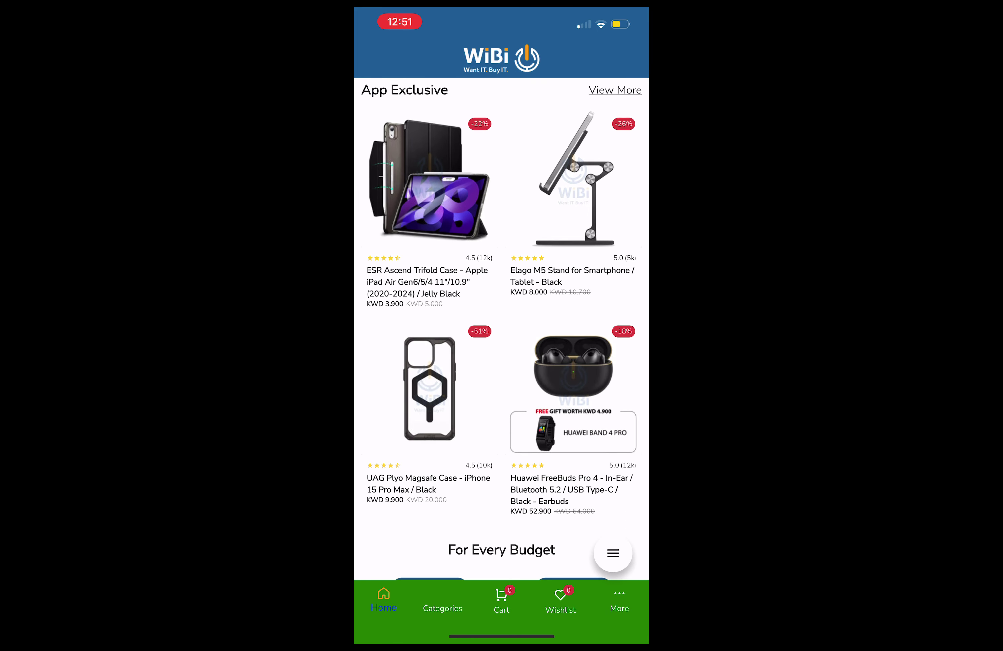
pyautogui.scroll(-5, 501, 330)
pyautogui.scroll(-5, 501, 330)
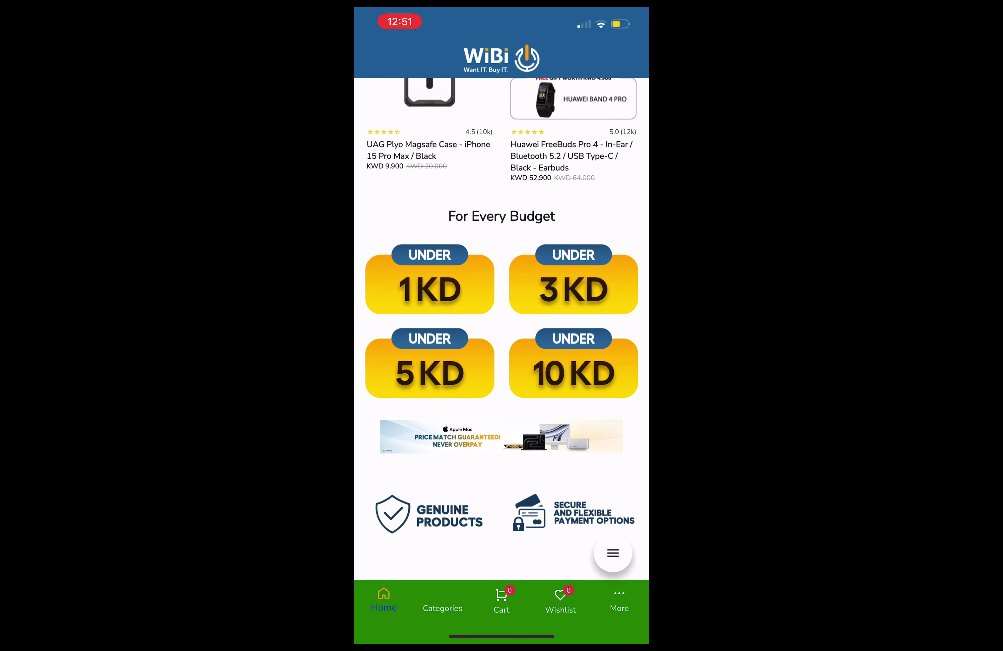
# - View the WiBi app's Categories, Cart and Wishlist pages and return to its home page
pyautogui.scroll(10, 501, 330)
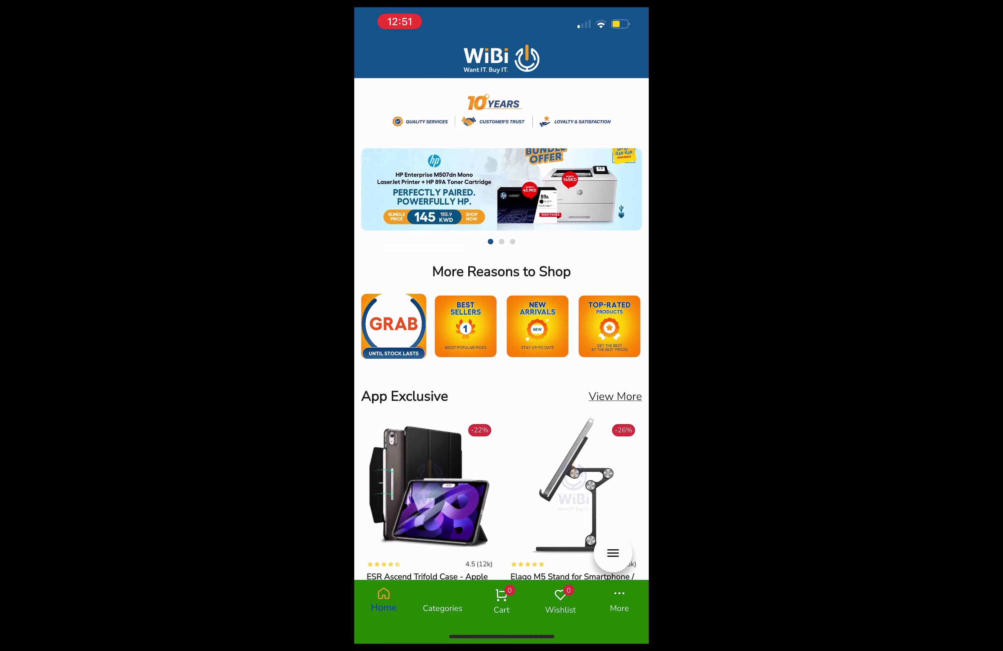
pyautogui.click(442, 603)
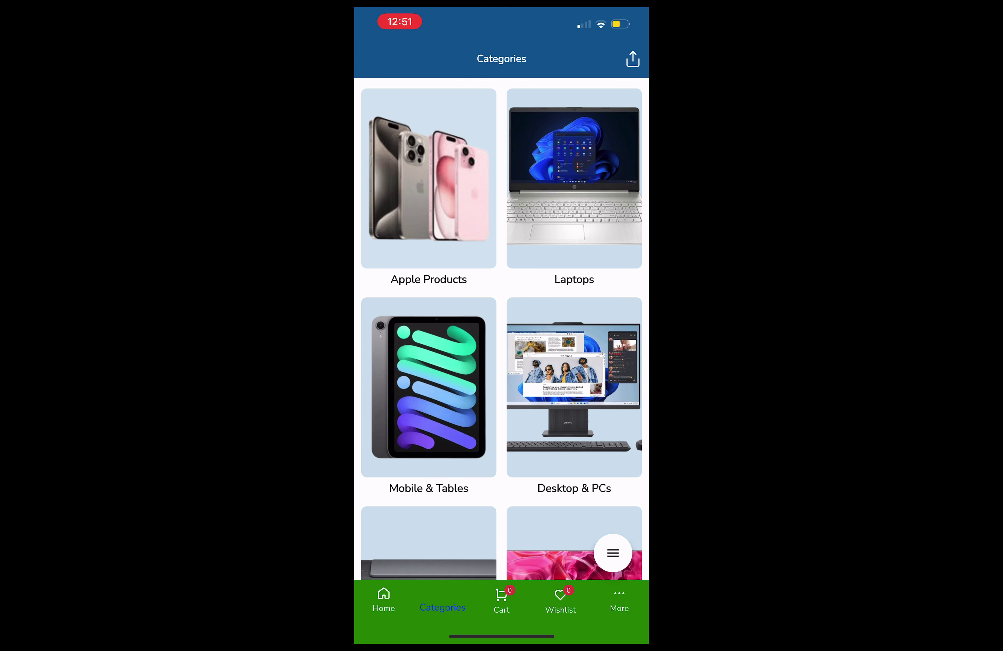
pyautogui.click(501, 600)
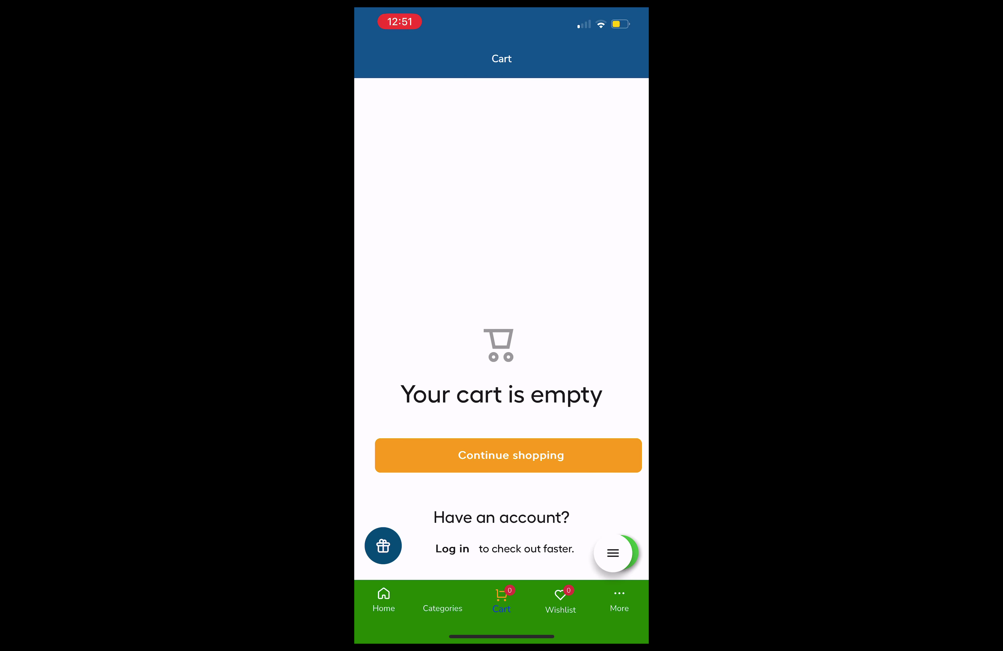
pyautogui.click(560, 599)
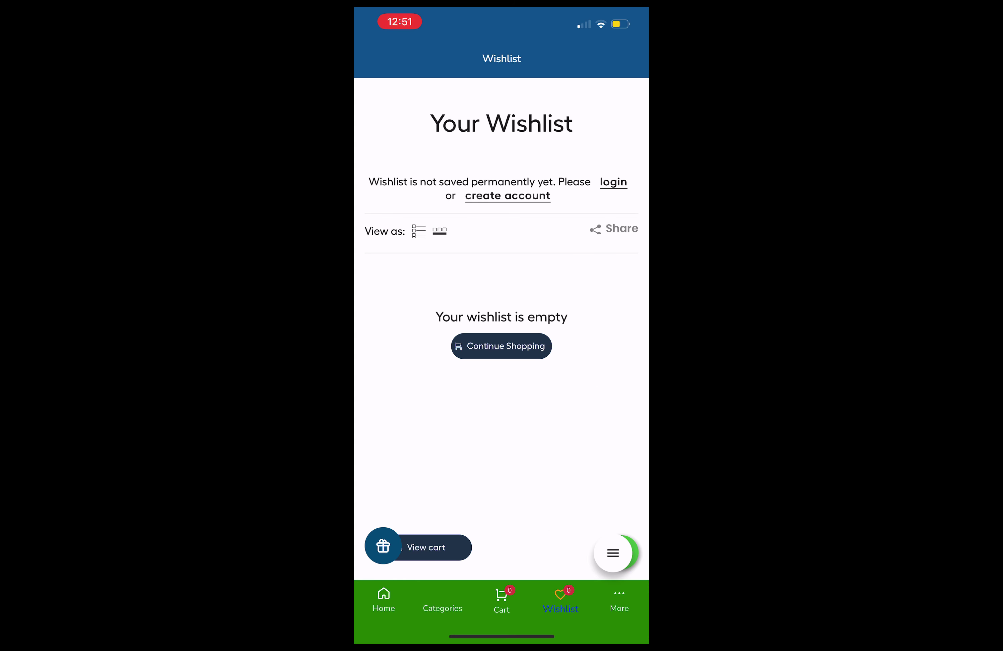
pyautogui.click(383, 599)
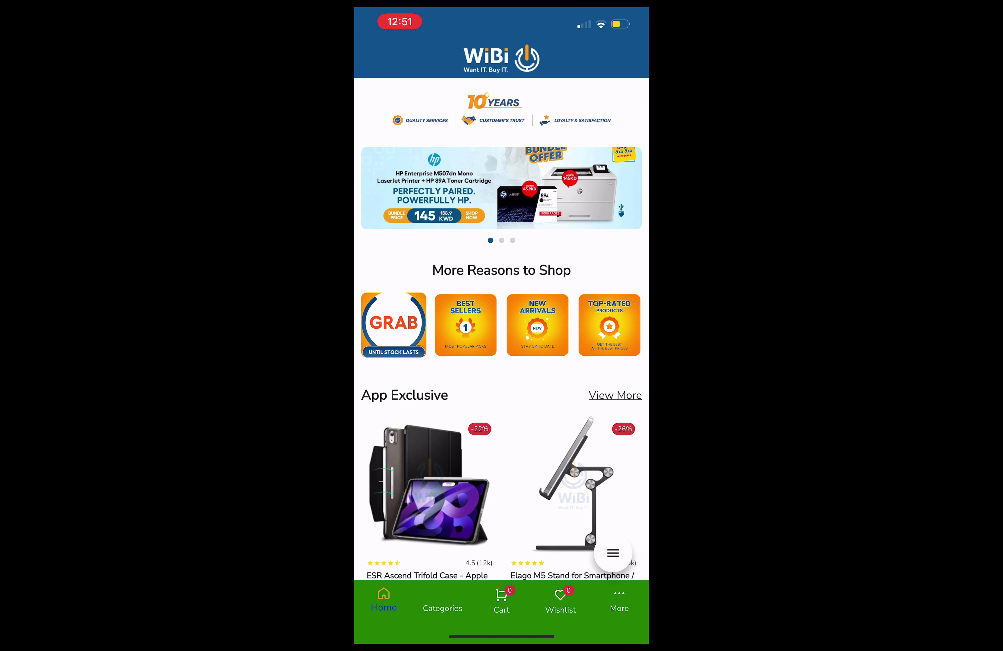
# - Add one Elago M5 Stand for Smartphone / Tablet - Black from App Exclusive to the cart and view the full cart
pyautogui.click(573, 482)
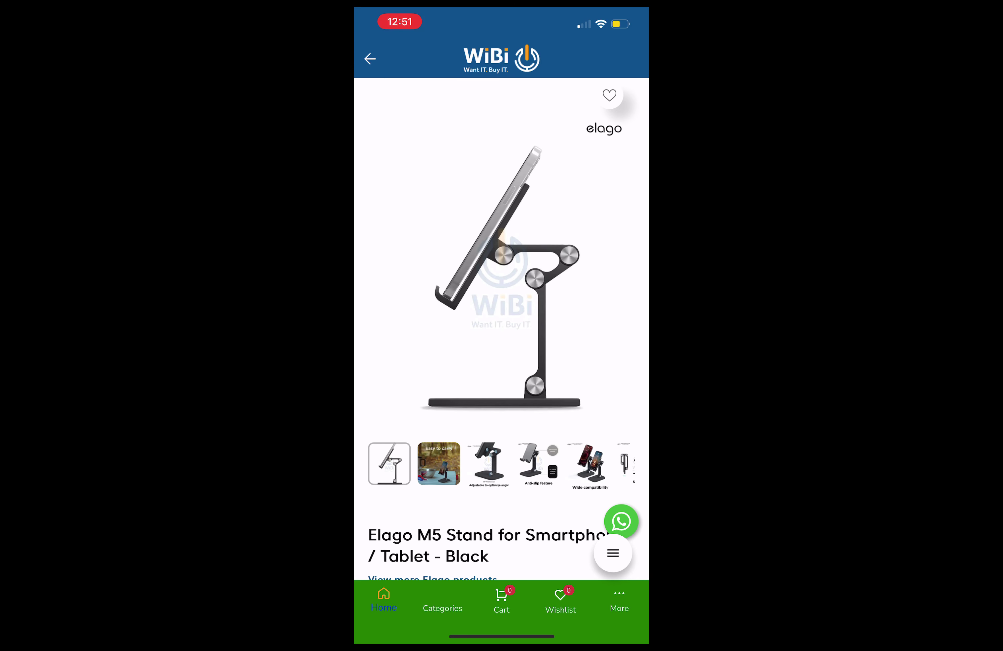
pyautogui.scroll(-2, 502, 329)
pyautogui.scroll(-5, 501, 330)
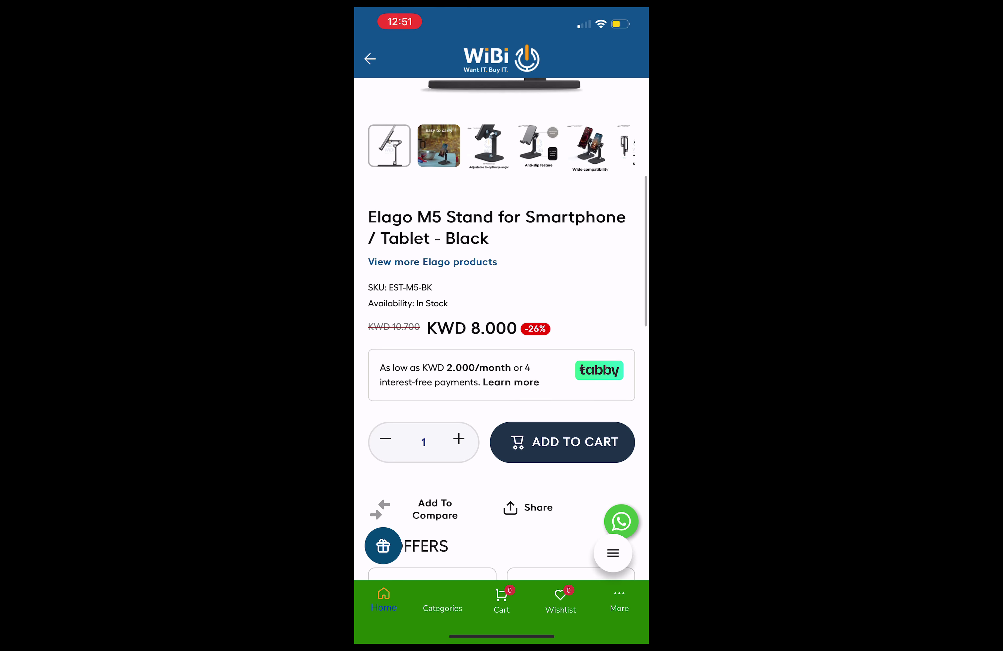
pyautogui.scroll(-3, 502, 330)
pyautogui.click(562, 292)
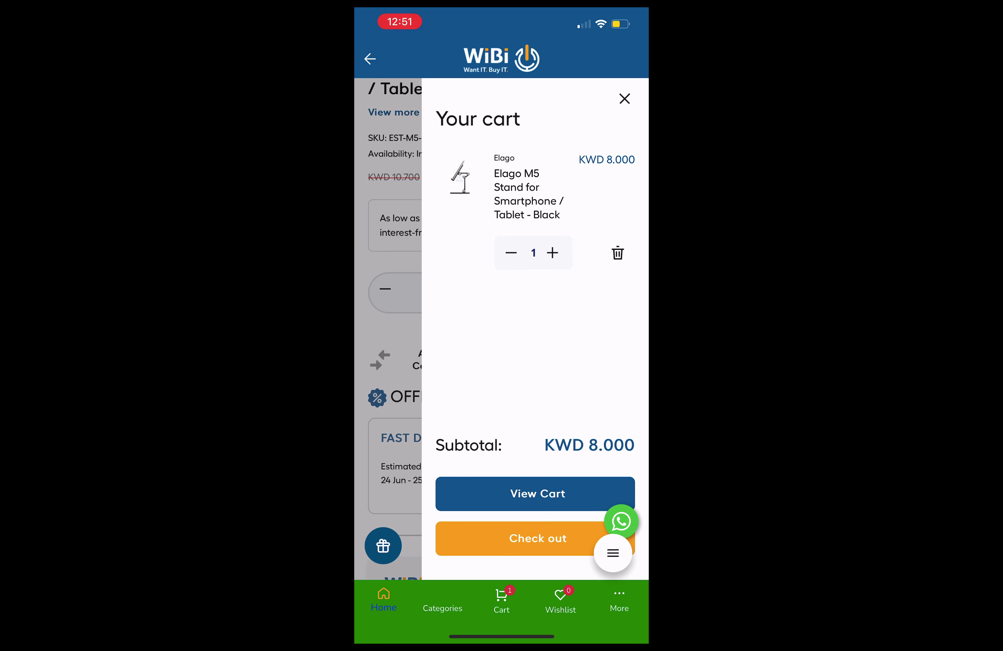
pyautogui.click(535, 493)
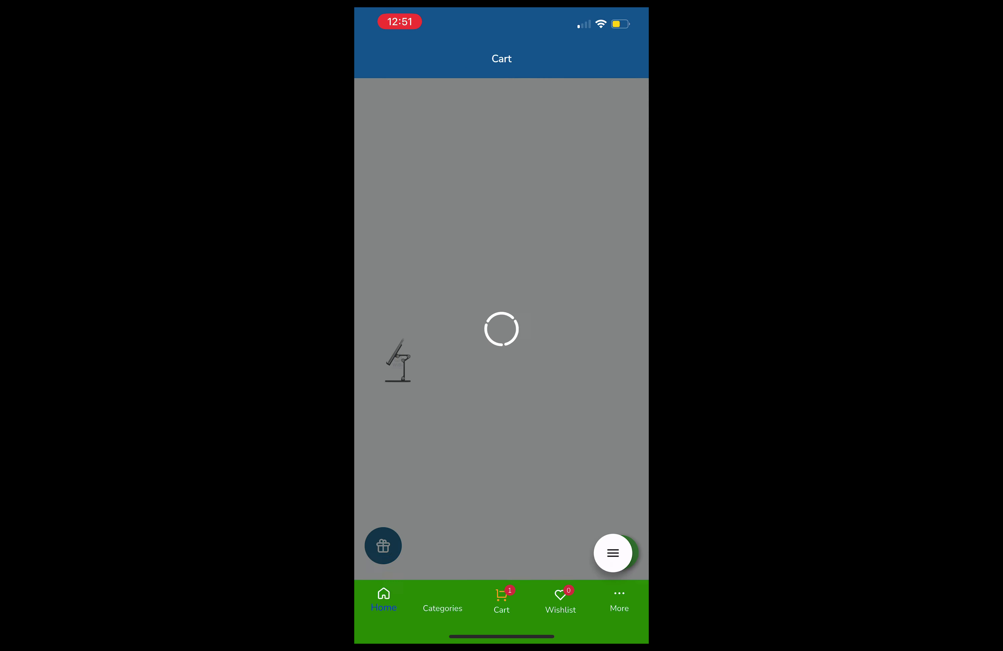